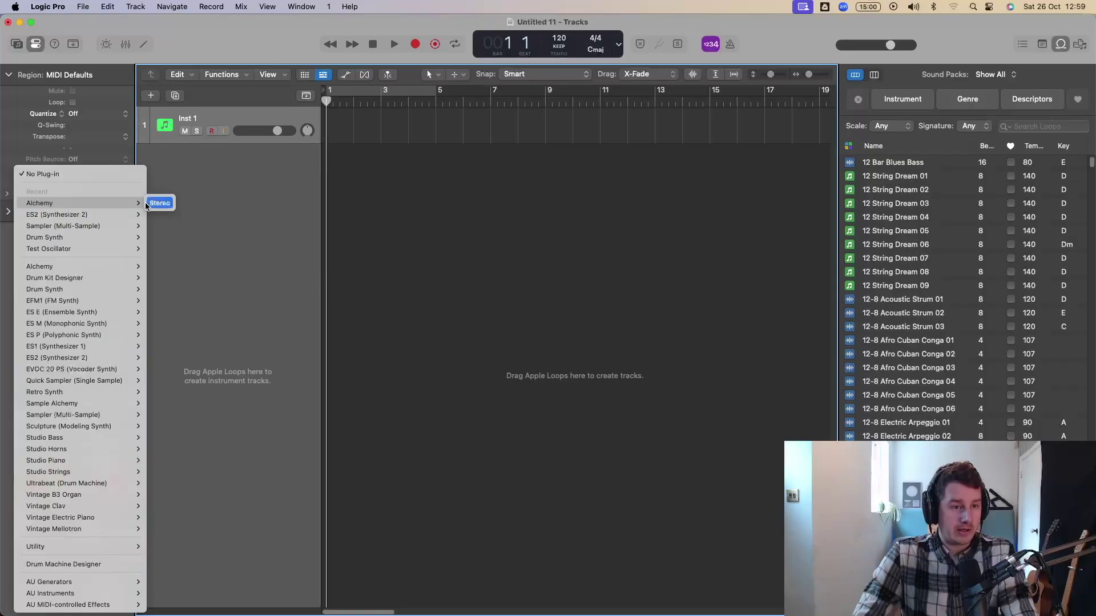
Step: Load Alchemy as the Inst 1 instrument and move its window to reveal the loop list
left_click(147, 204)
left_click_drag(568, 161, 435, 129)
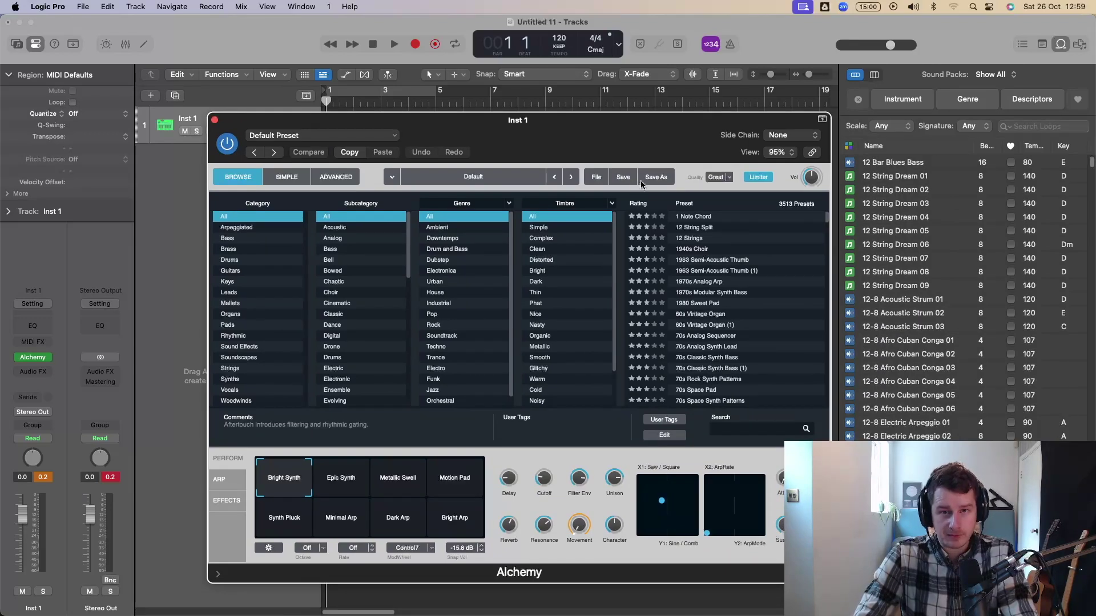
Step: Initialize Alchemy to its Default patch and drop the 12-8 Afro Cuban Conga 01 loop onto source A
left_click(598, 180)
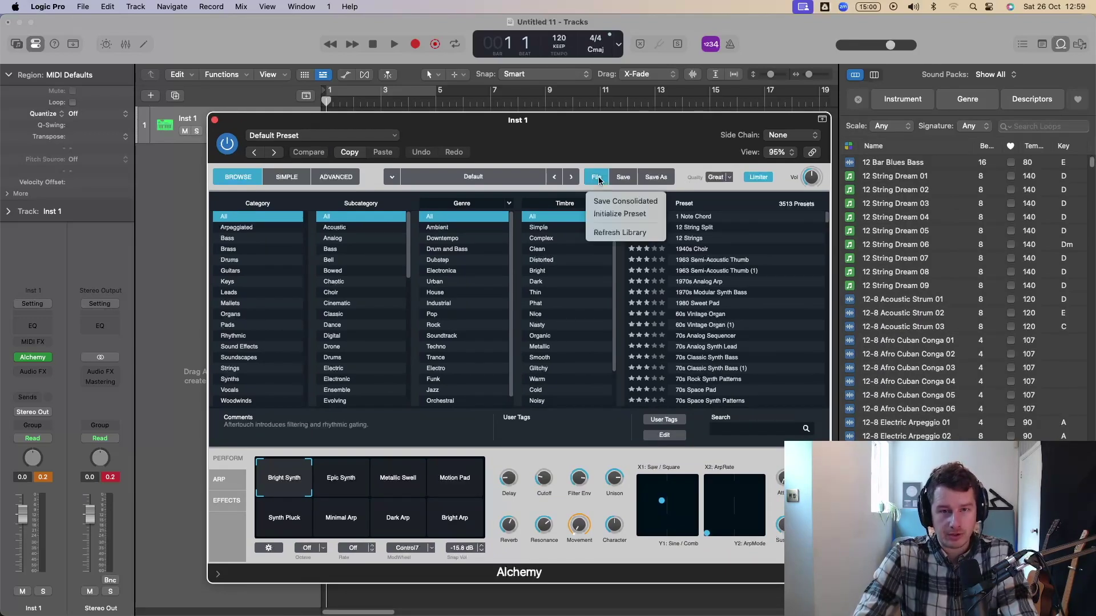
left_click(604, 216)
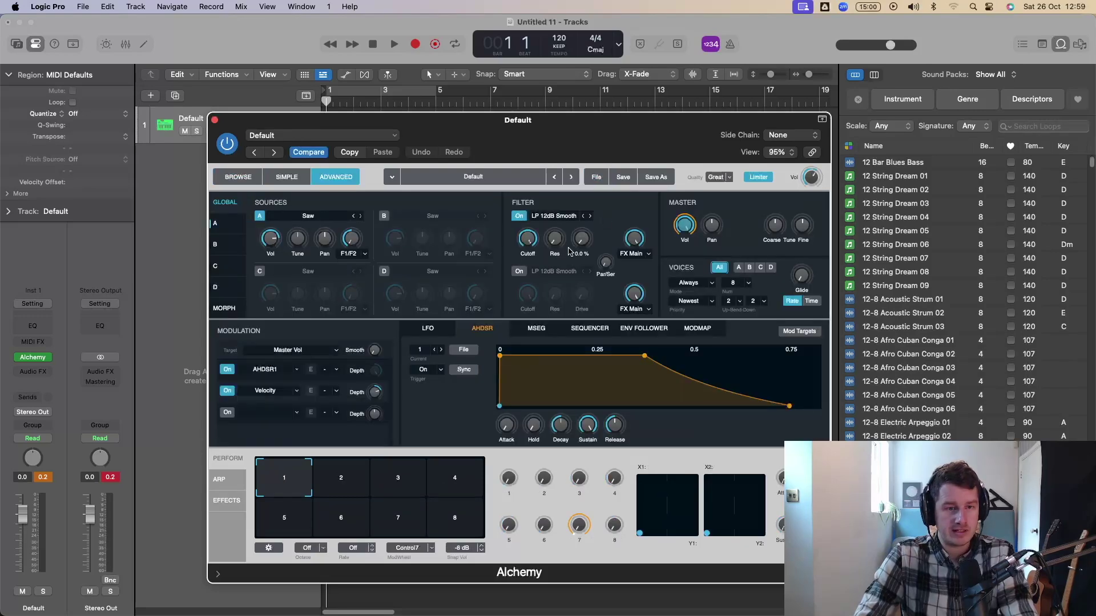
left_click(231, 228)
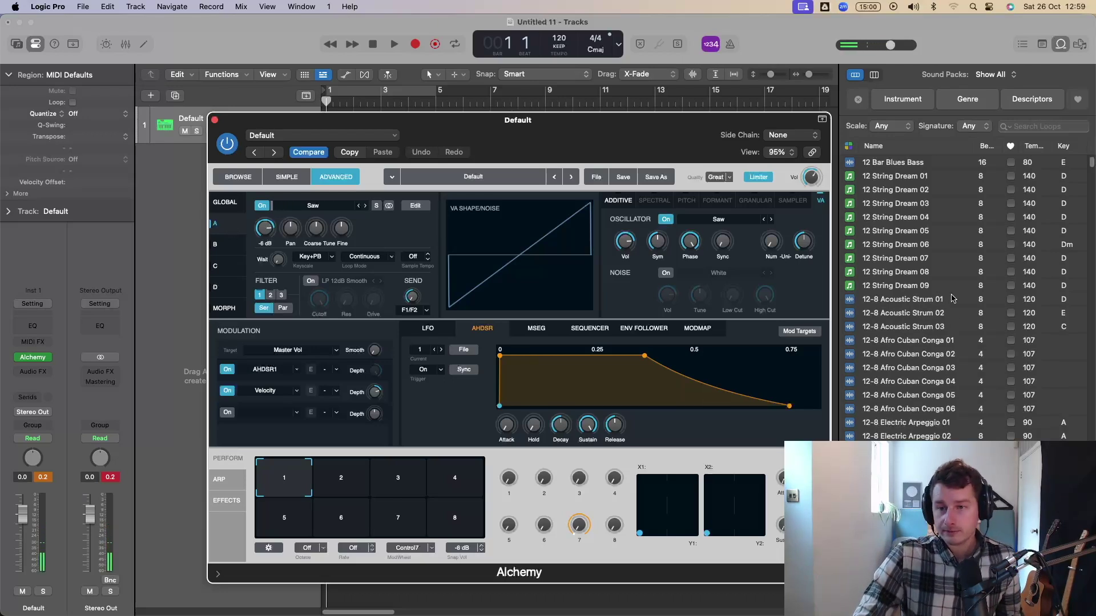
left_click(941, 341)
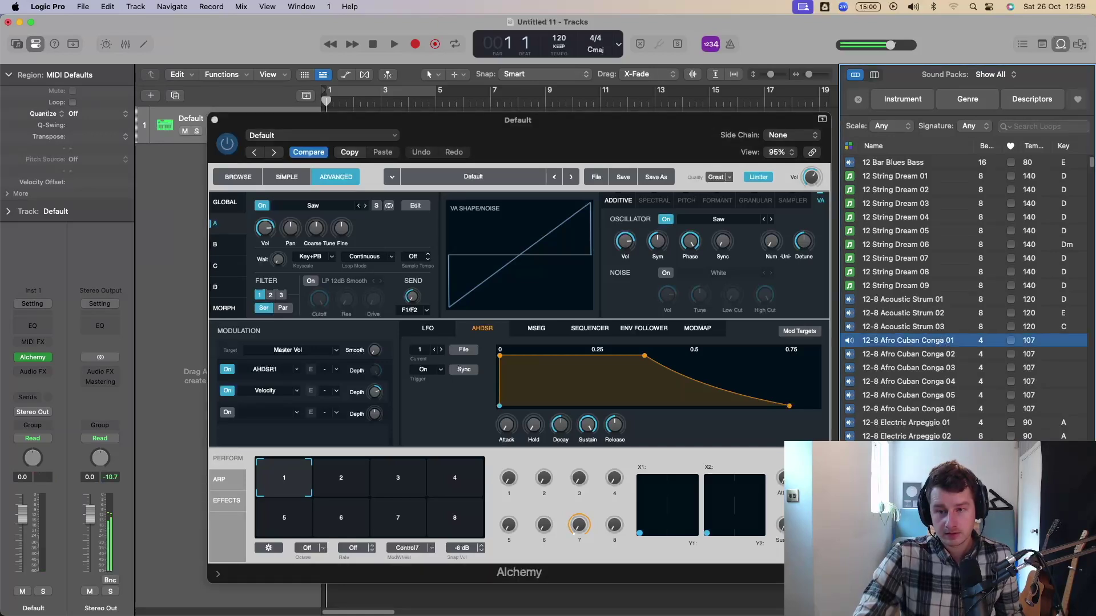
left_click_drag(942, 342, 386, 229)
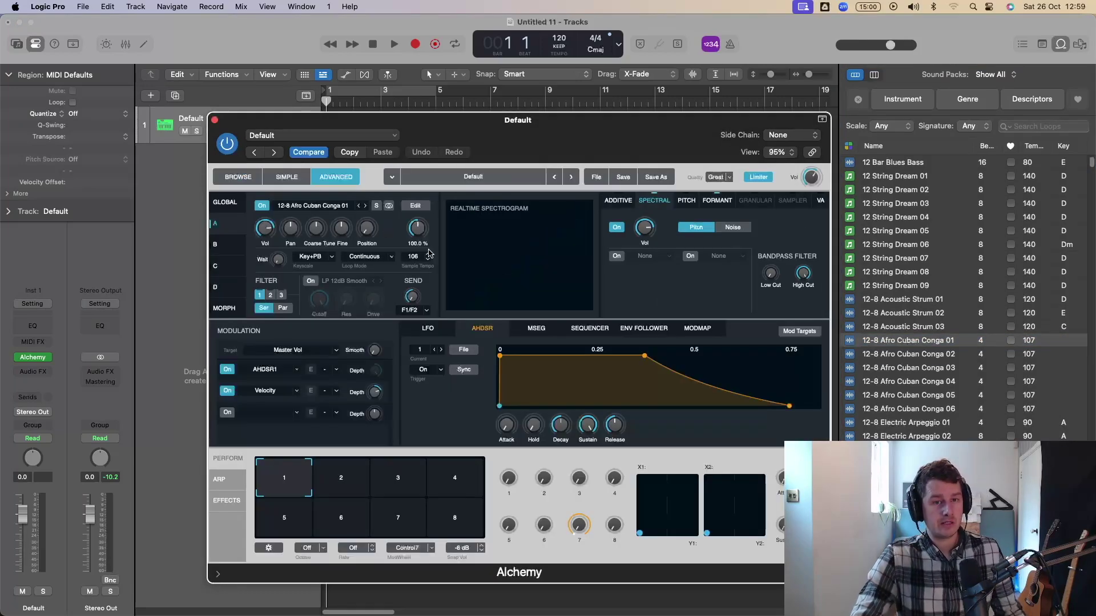
Step: Open source A's Spectral editor and paint about a dozen Blurred Circle dots across the conga spectrogram
left_click(416, 206)
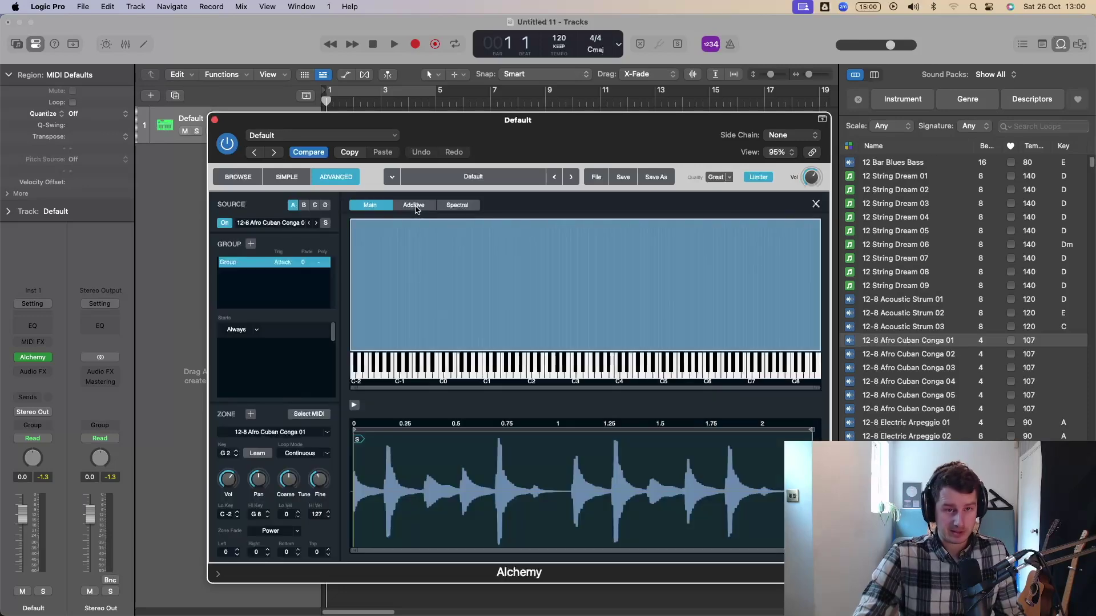
left_click(458, 205)
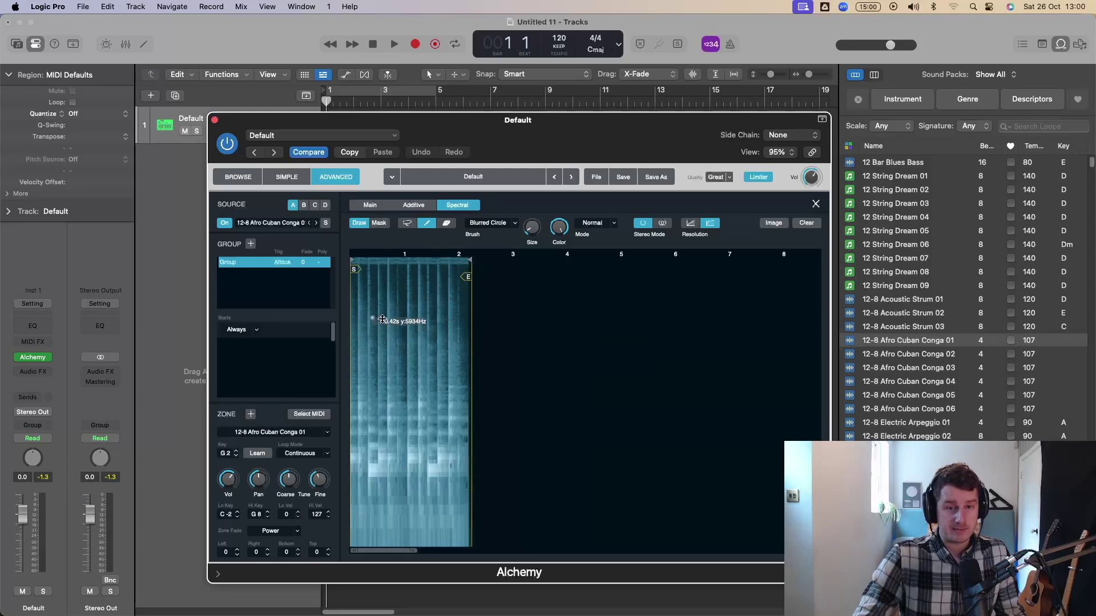
left_click(354, 335)
left_click(405, 362)
left_click(424, 314)
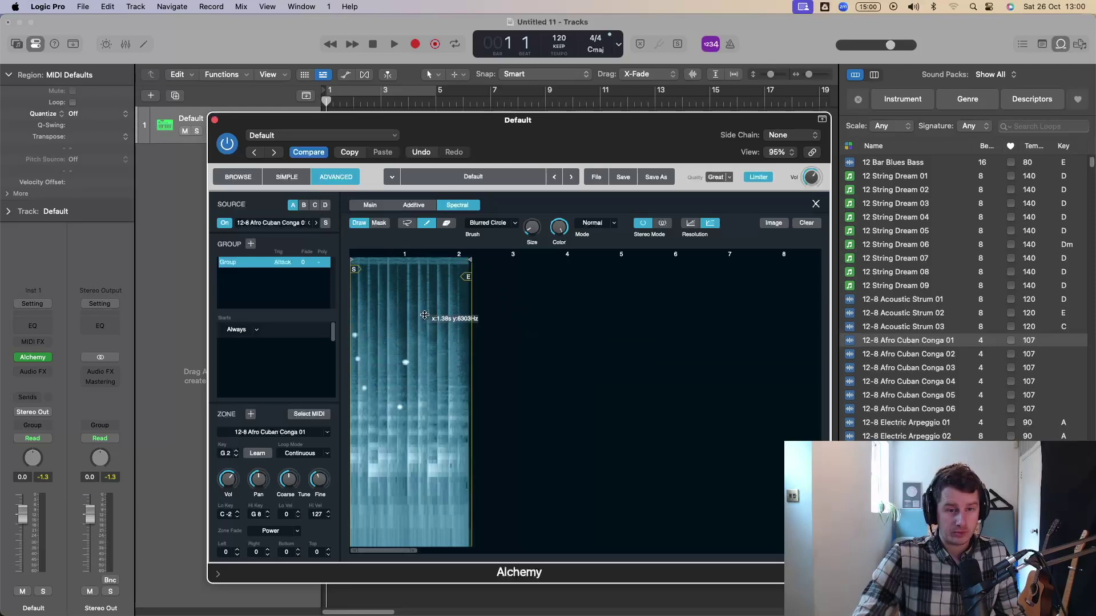
left_click(447, 323)
left_click(442, 392)
left_click(434, 444)
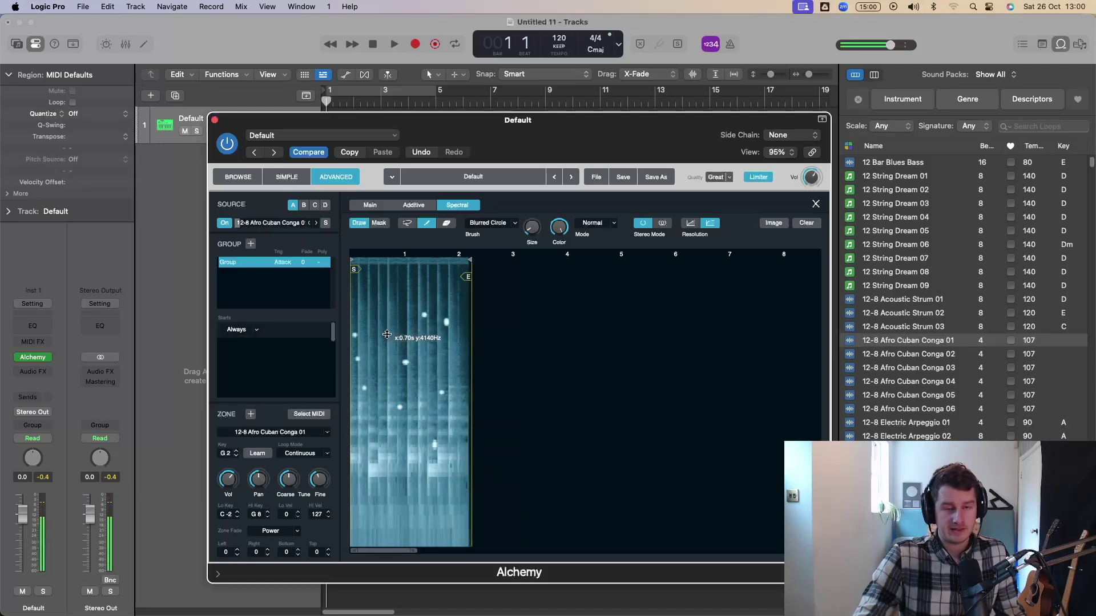
left_click(375, 478)
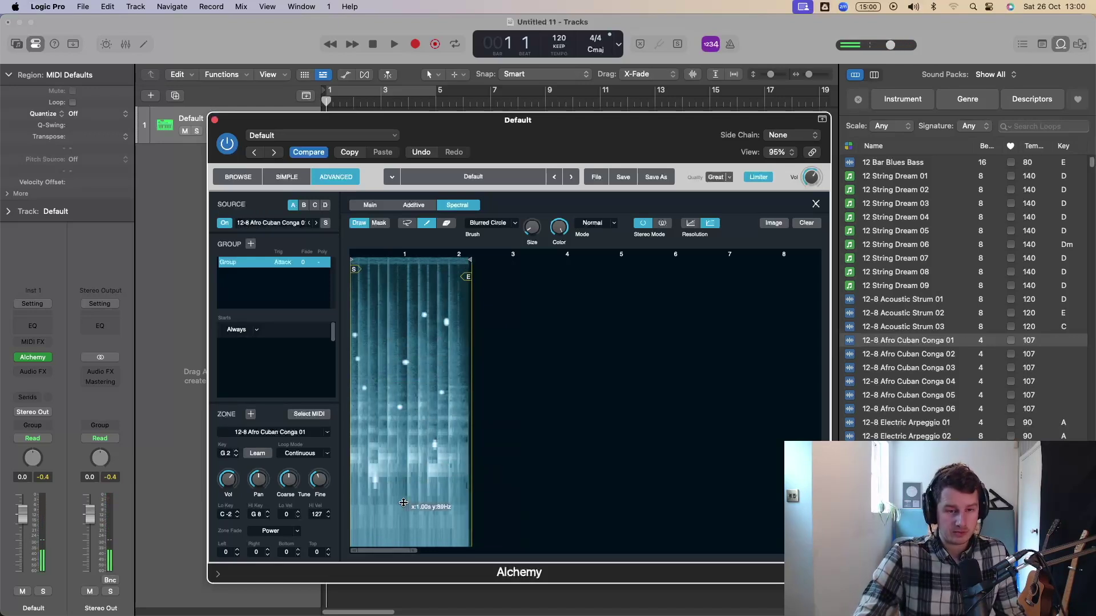
left_click(405, 499)
left_click(368, 419)
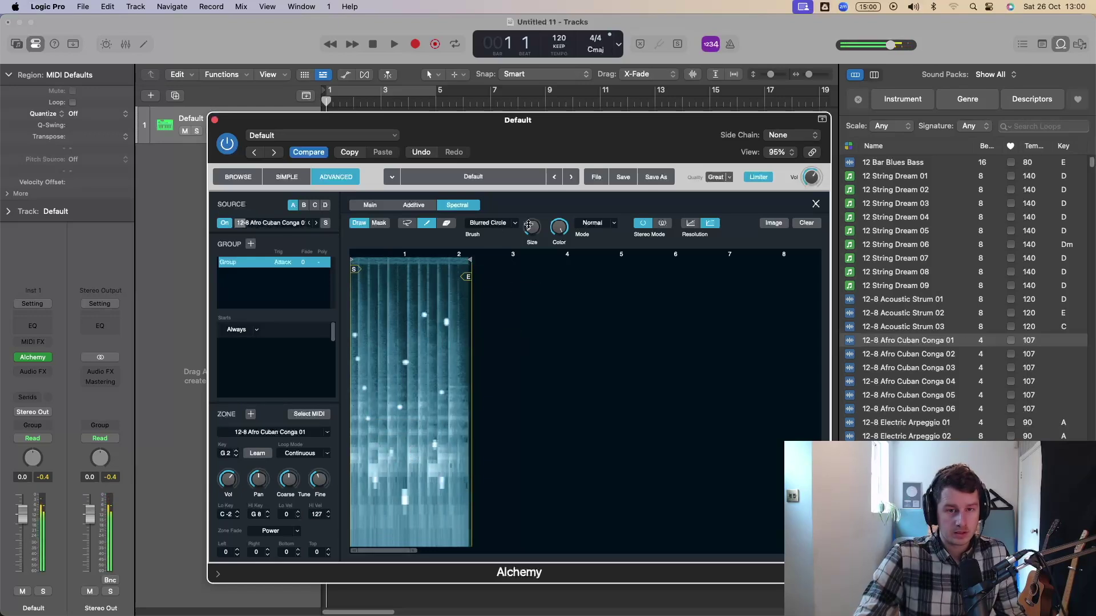
Step: With the Transient brush, add six vertical transient marks, then paint a thick diagonal stroke across the spectrogram
left_click(494, 225)
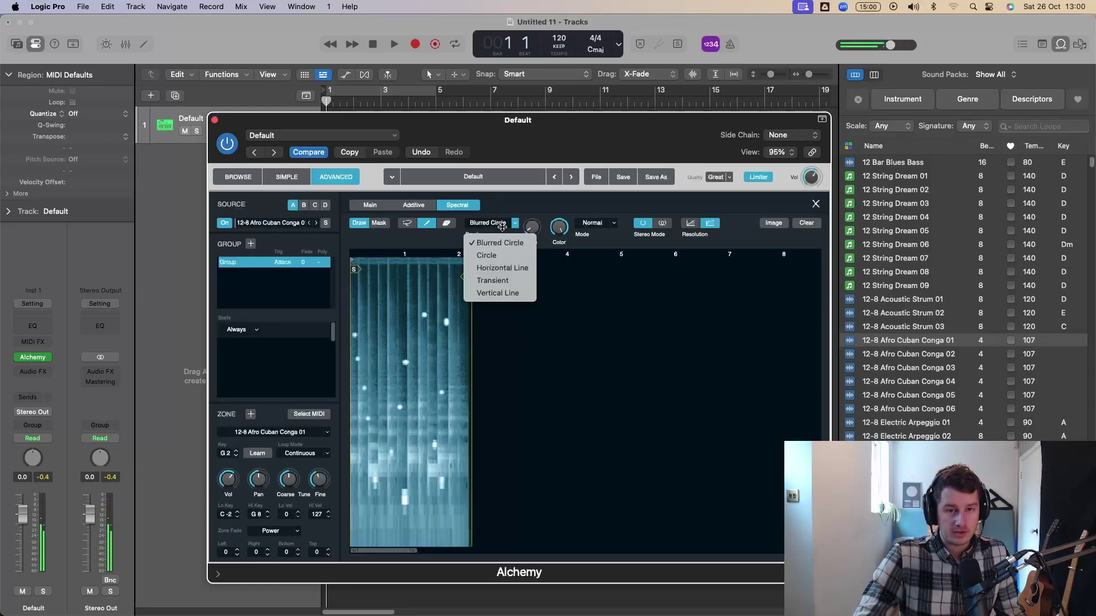
left_click(491, 281)
left_click(363, 451)
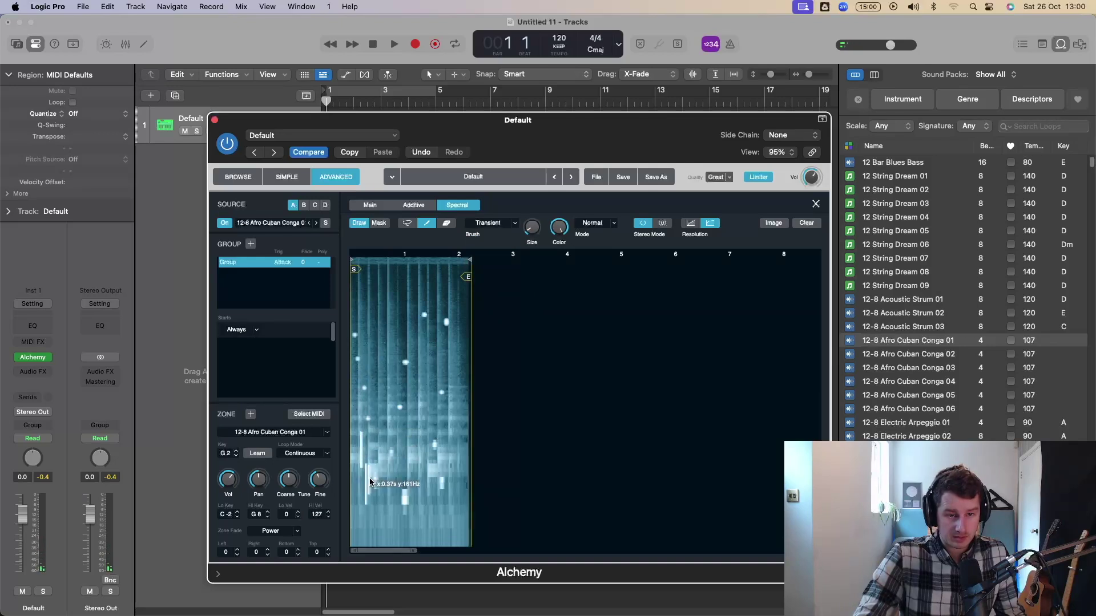
left_click(373, 454)
left_click(385, 435)
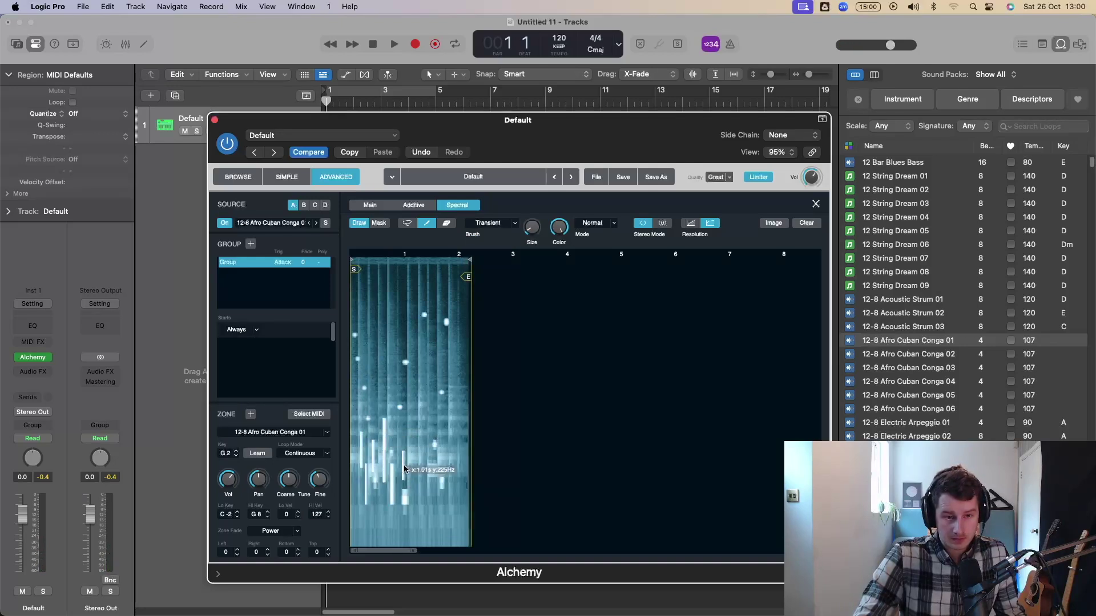
left_click(431, 446)
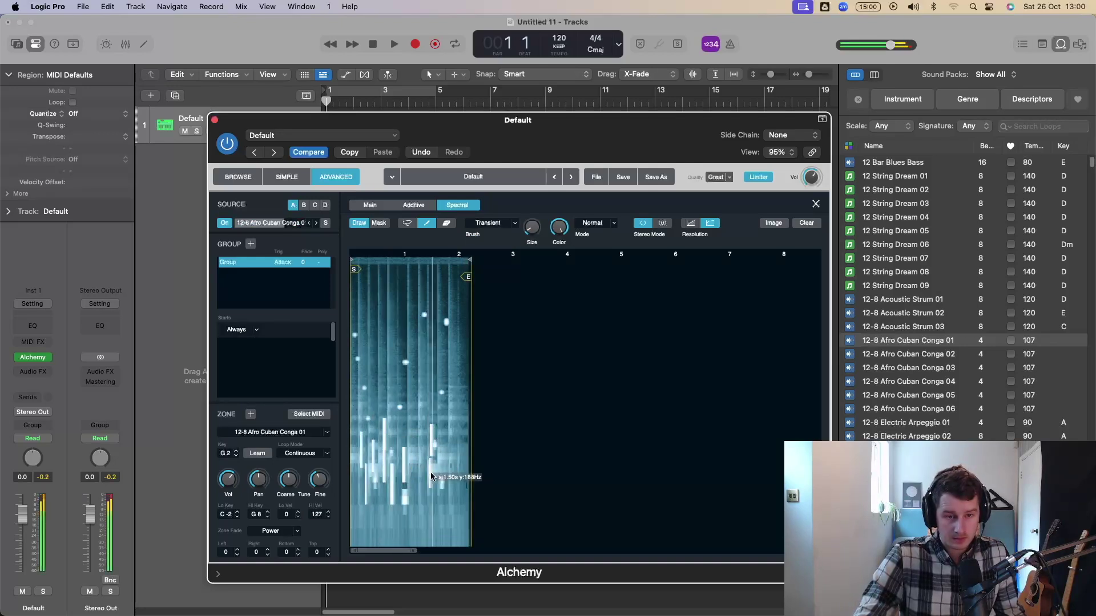
left_click(447, 363)
left_click(386, 367)
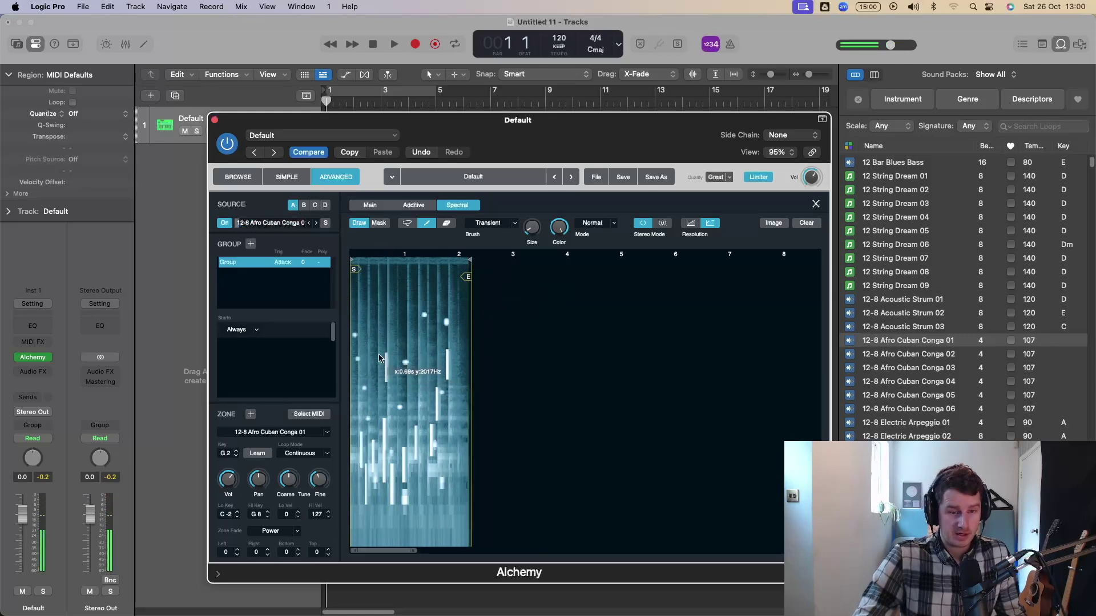
left_click_drag(357, 305, 469, 480)
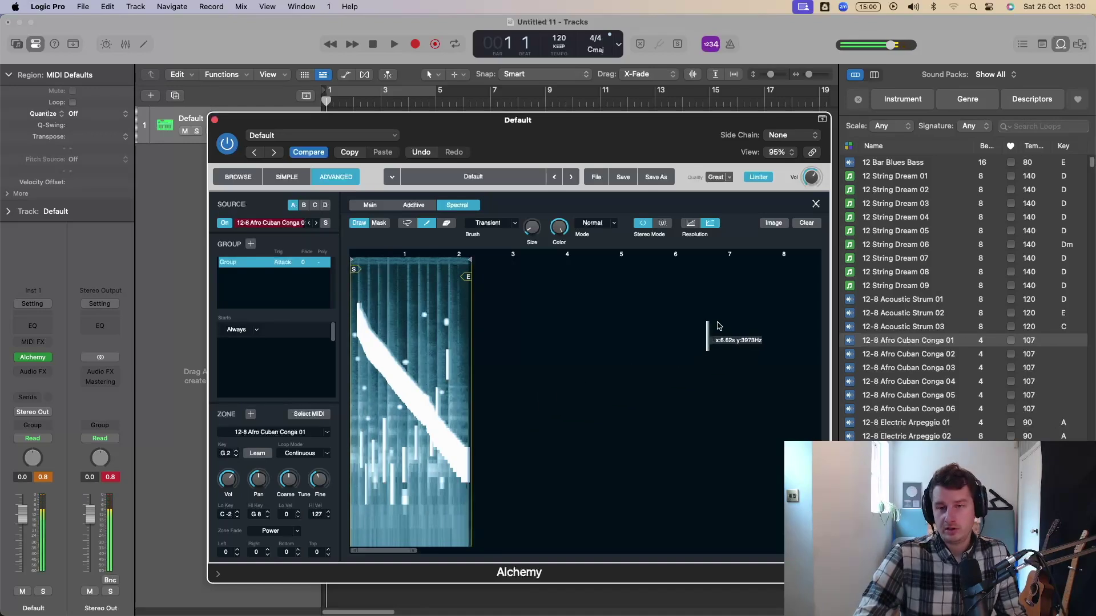
Step: Import the 16.34.27 screenshot from Desktop > Video Media as source A's spectrogram image
left_click(775, 228)
left_click(788, 242)
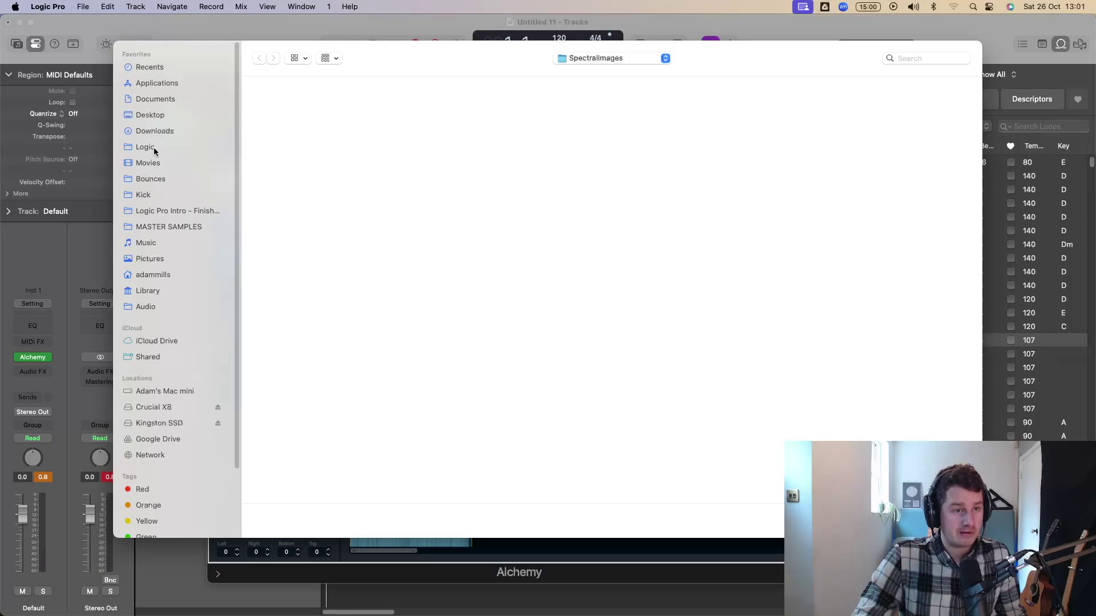
left_click(153, 116)
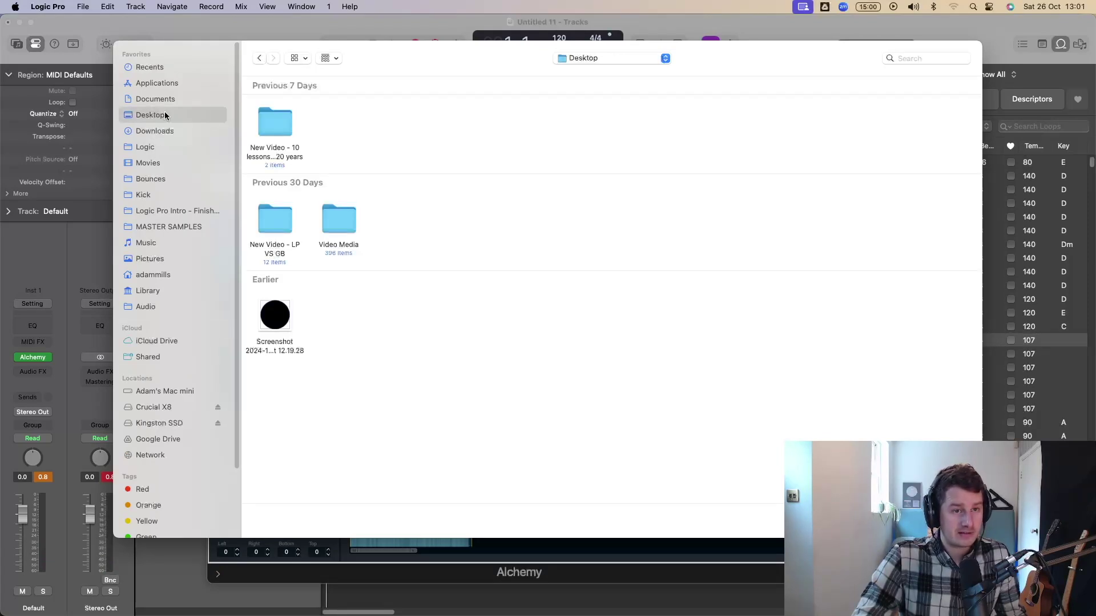
double_click(339, 217)
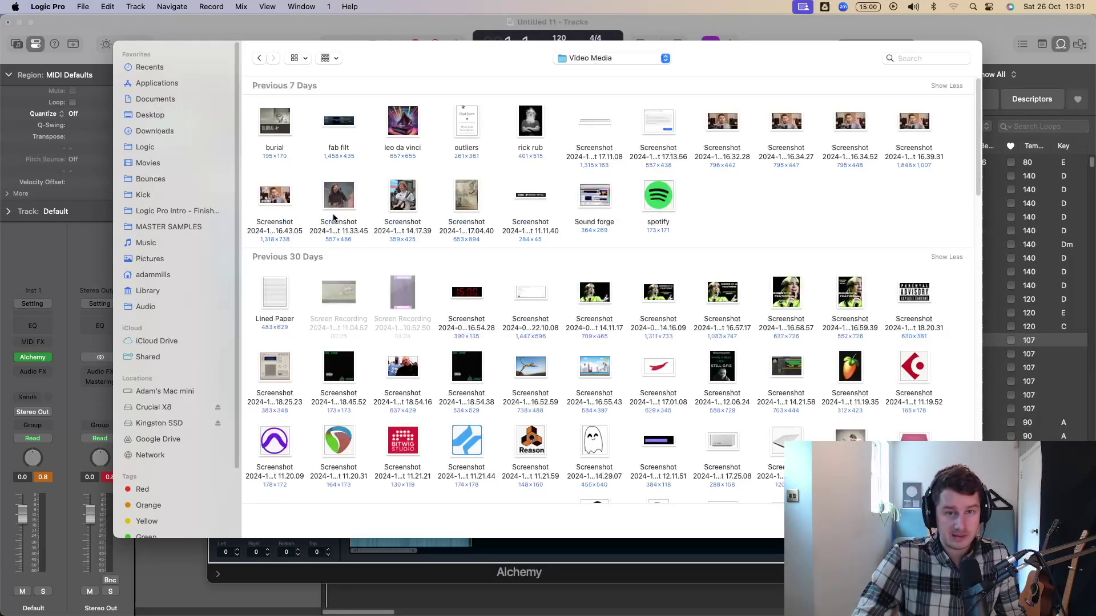
left_click(790, 125)
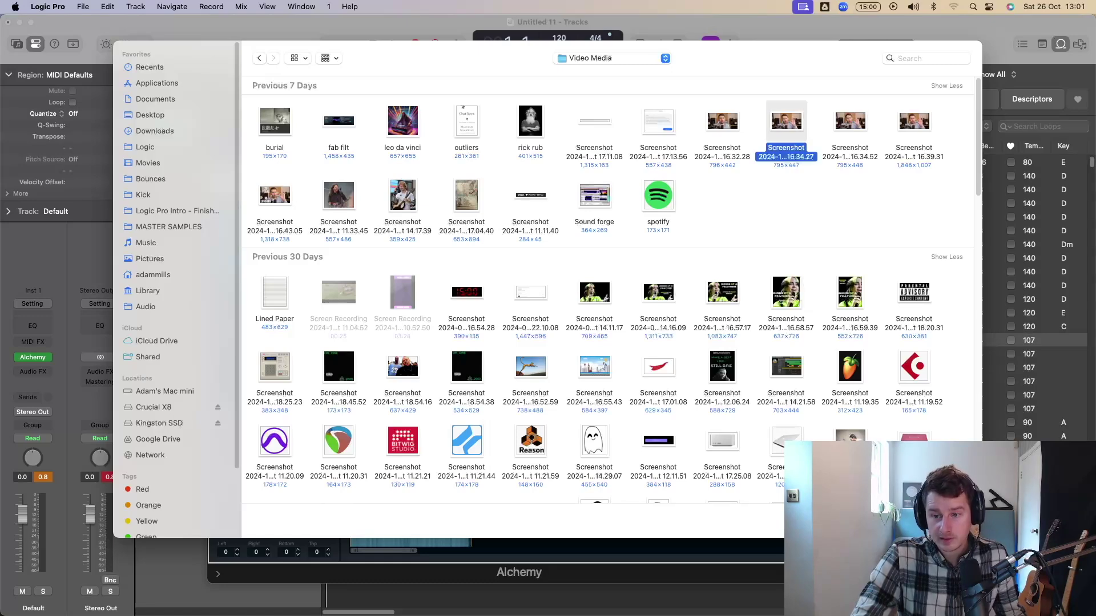
key("Return")
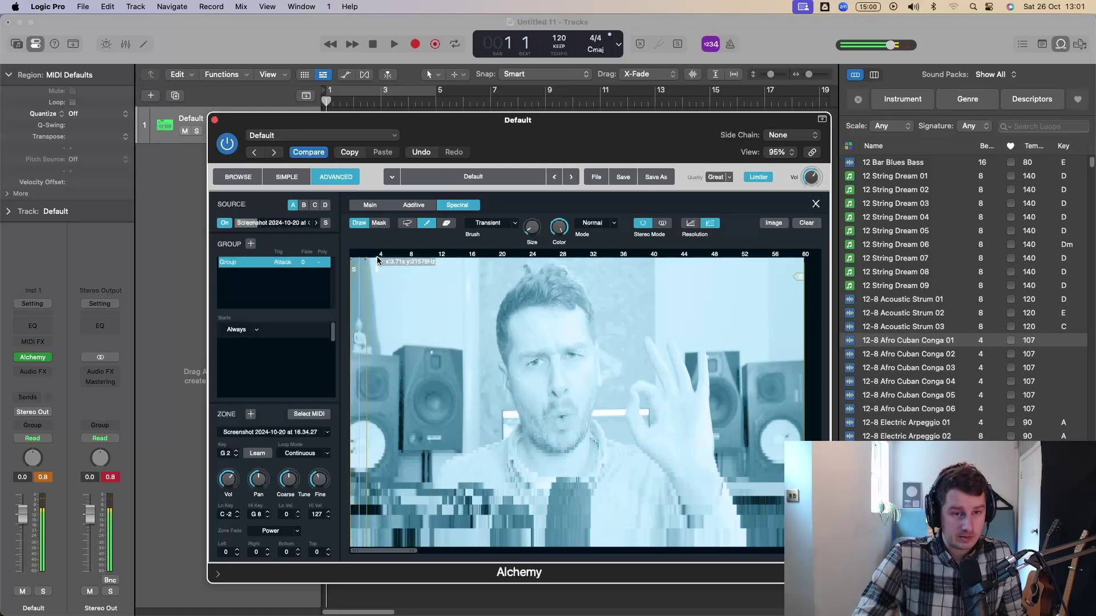
Step: Move the sample start marker later and paint a crossing stroke to form an X over the image
left_click_drag(351, 268, 584, 281)
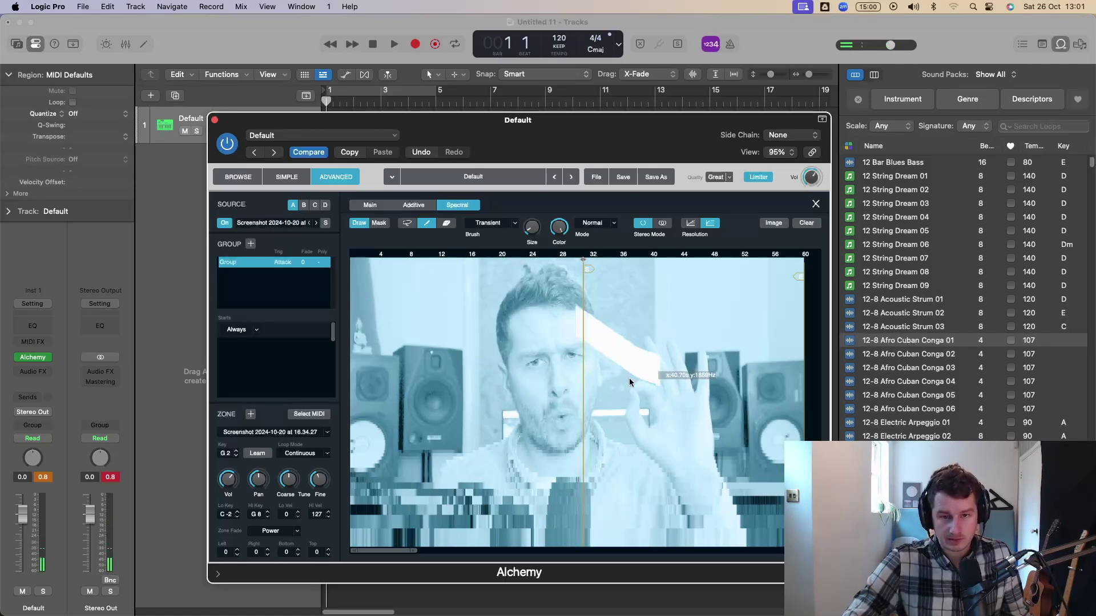
mouse_move(659, 319)
left_mouse_down()
mouse_move(578, 410)
mouse_move(586, 386)
mouse_move(693, 484)
left_mouse_up()
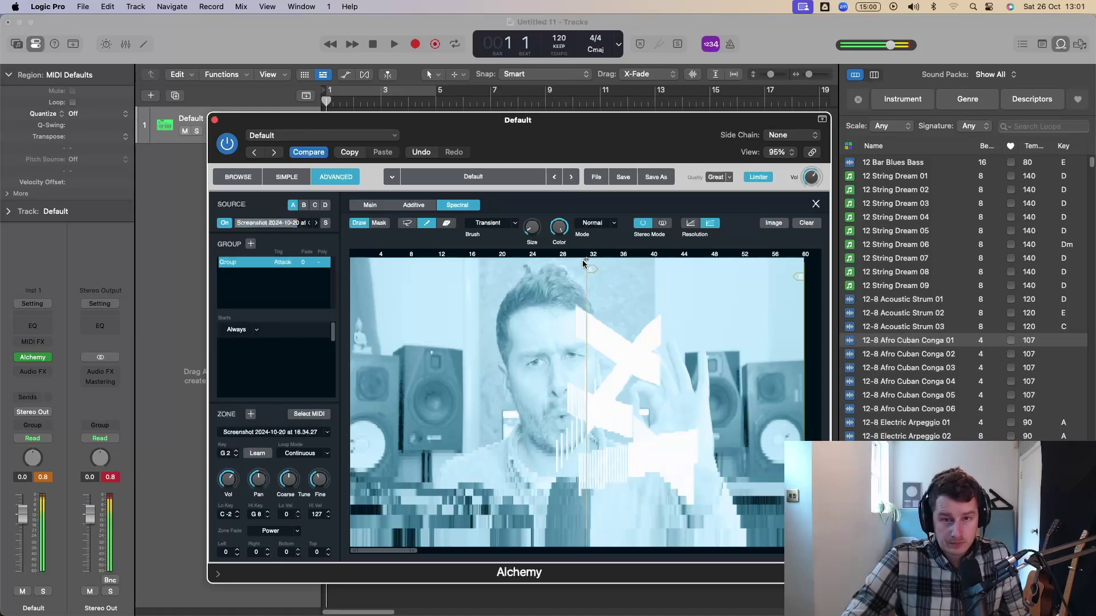
mouse_move(583, 260)
left_mouse_down()
mouse_move(619, 265)
mouse_move(583, 321)
mouse_move(632, 268)
mouse_move(599, 393)
mouse_move(606, 478)
left_mouse_up()
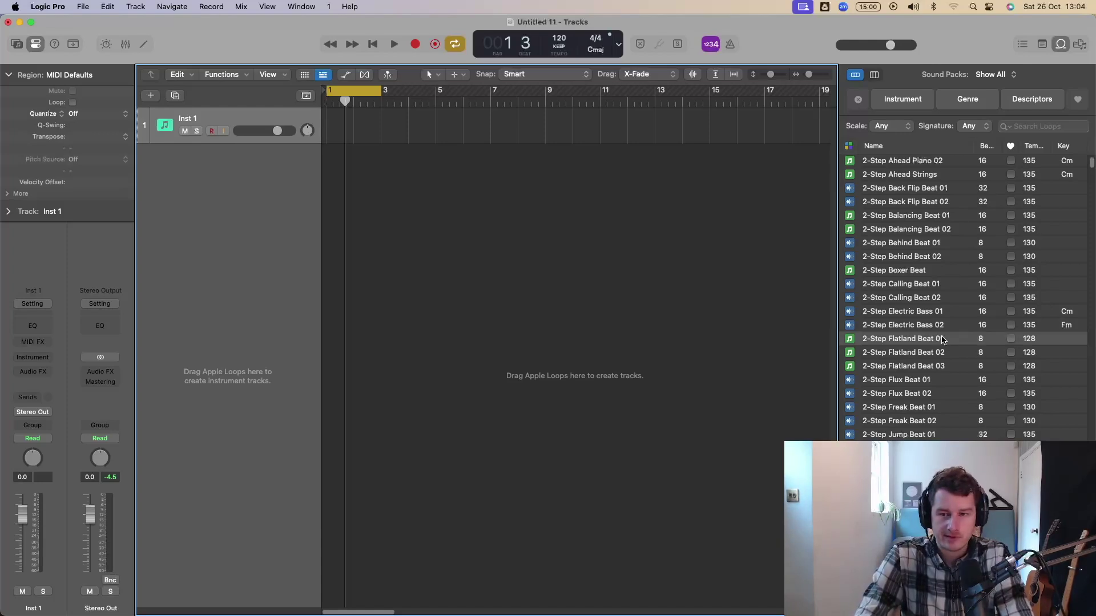
Step: Place the 2-Step Flatland Beat 01 loop on track 1 and play it briefly
left_click_drag(942, 340, 322, 127)
key("space")
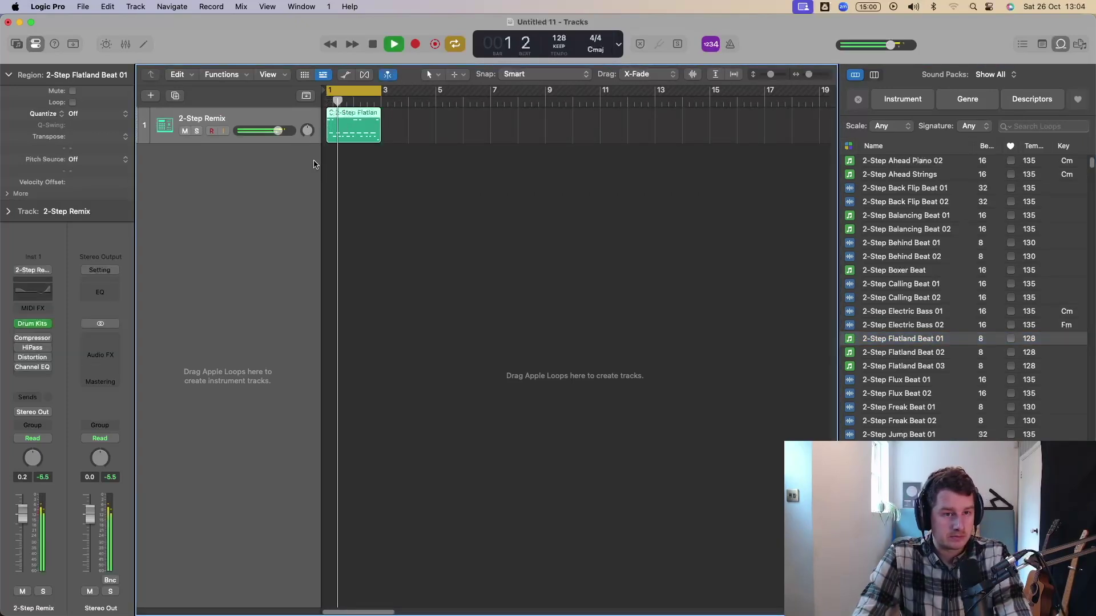
key("space")
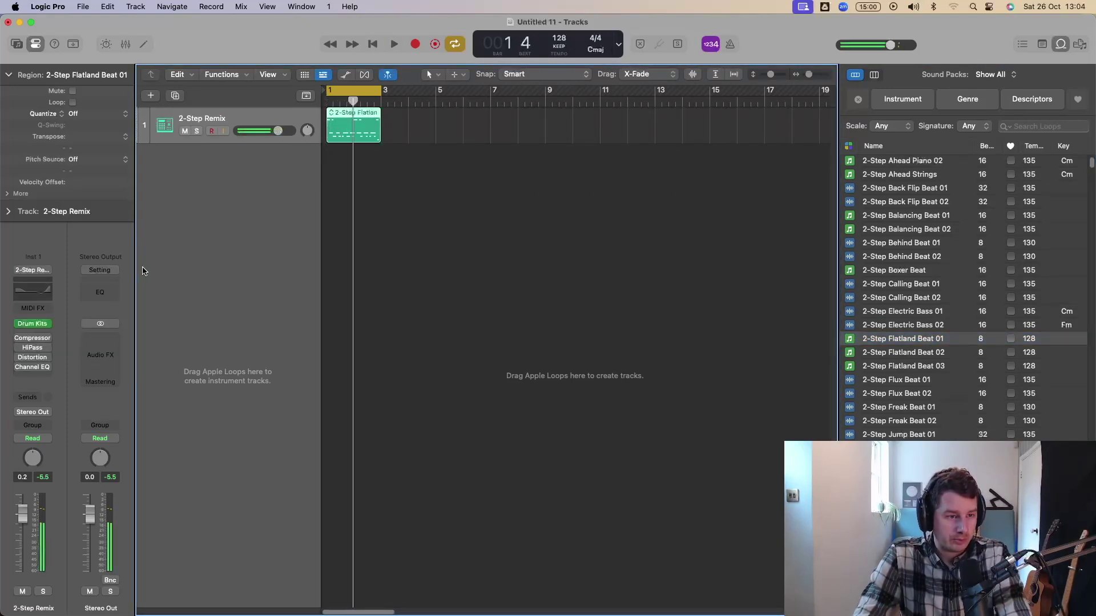
Step: Insert a Scripter MIDI effect on the drum track
left_click(35, 309)
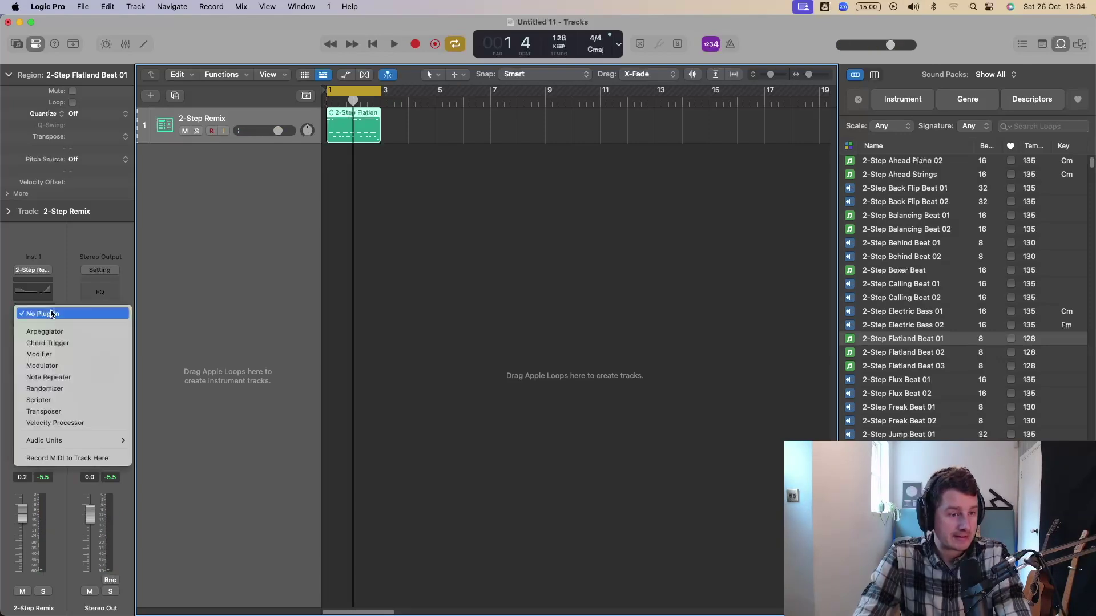
left_click(77, 302)
left_click(34, 308)
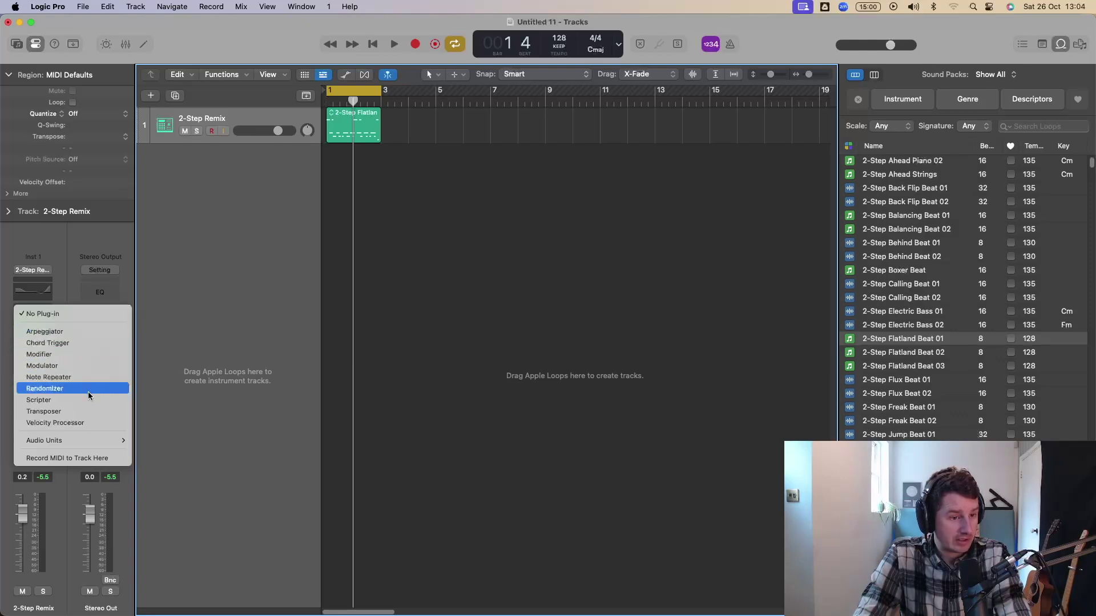
left_click(63, 401)
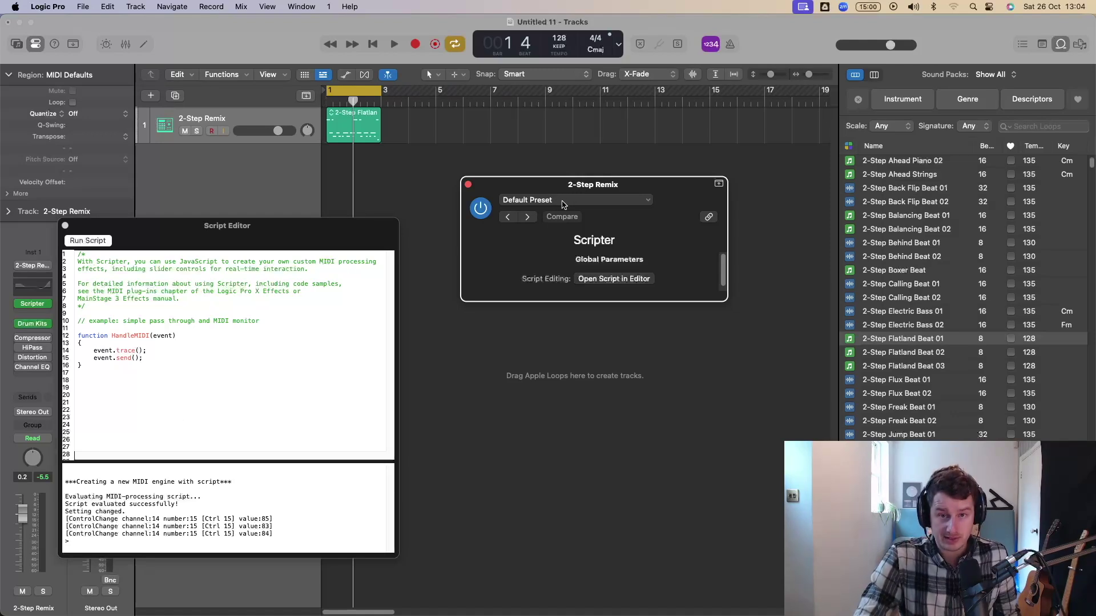
Step: Load the Note Repeater script in Scripter
left_click(592, 203)
scroll(620, 605, "down", 5)
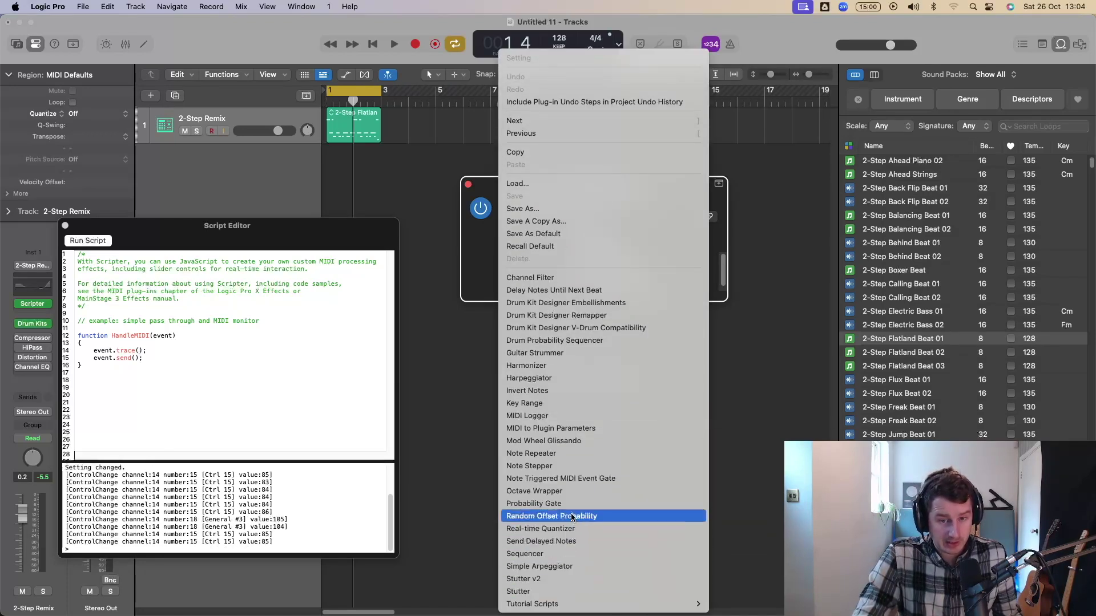
left_click(568, 459)
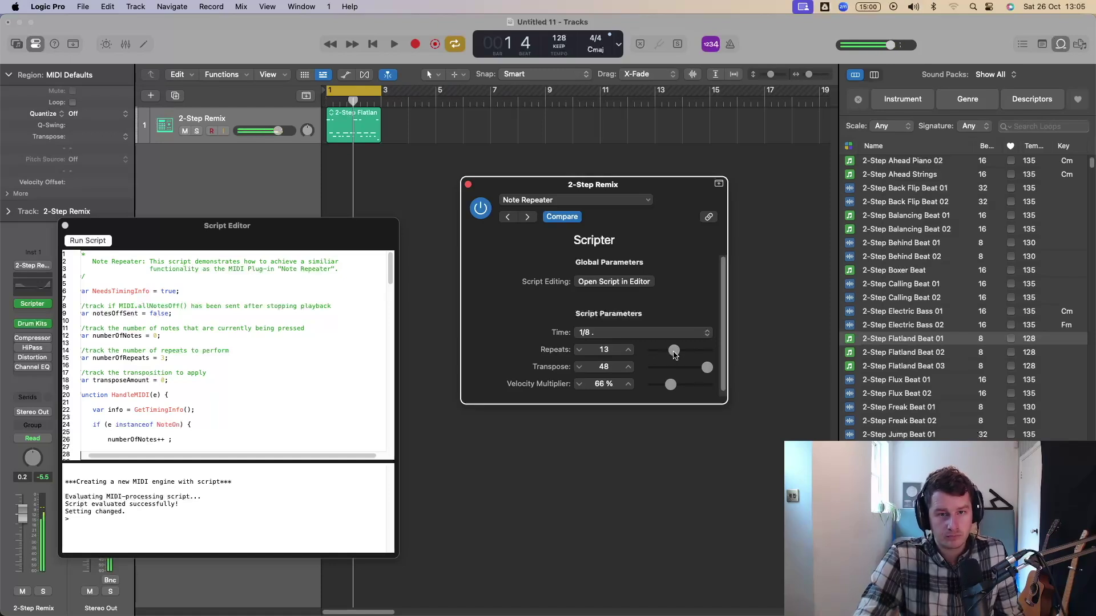
Step: Set Note Repeater to 29 repeats, transpose 12 and 1% velocity multiplier while auditioning
key("space")
mouse_move(674, 354)
left_mouse_down()
mouse_move(705, 352)
mouse_move(707, 365)
mouse_move(688, 372)
left_mouse_up()
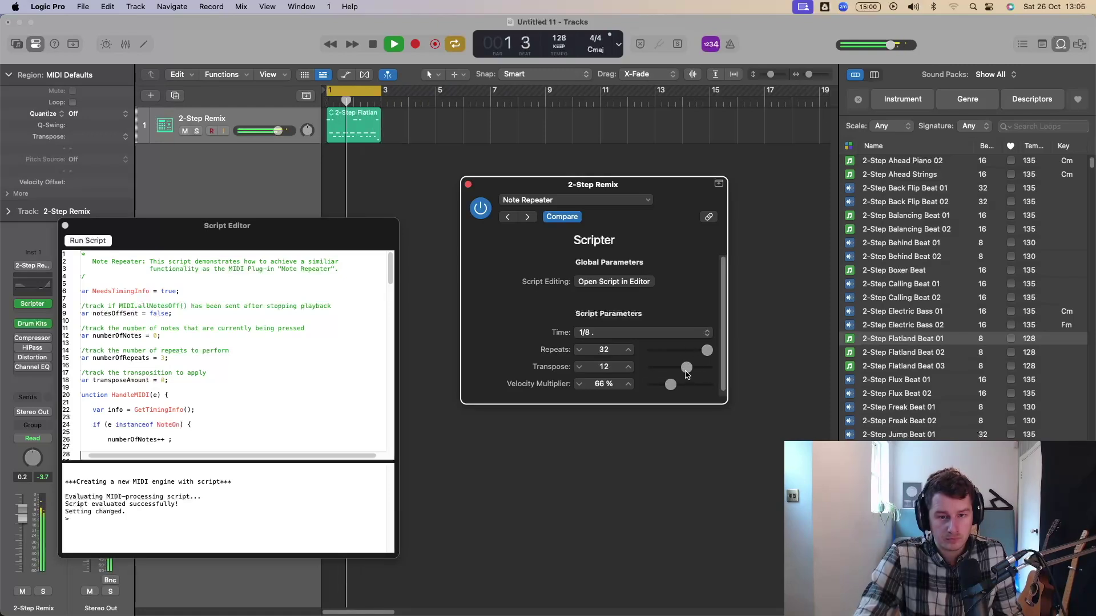
left_click_drag(672, 385, 701, 350)
key("space")
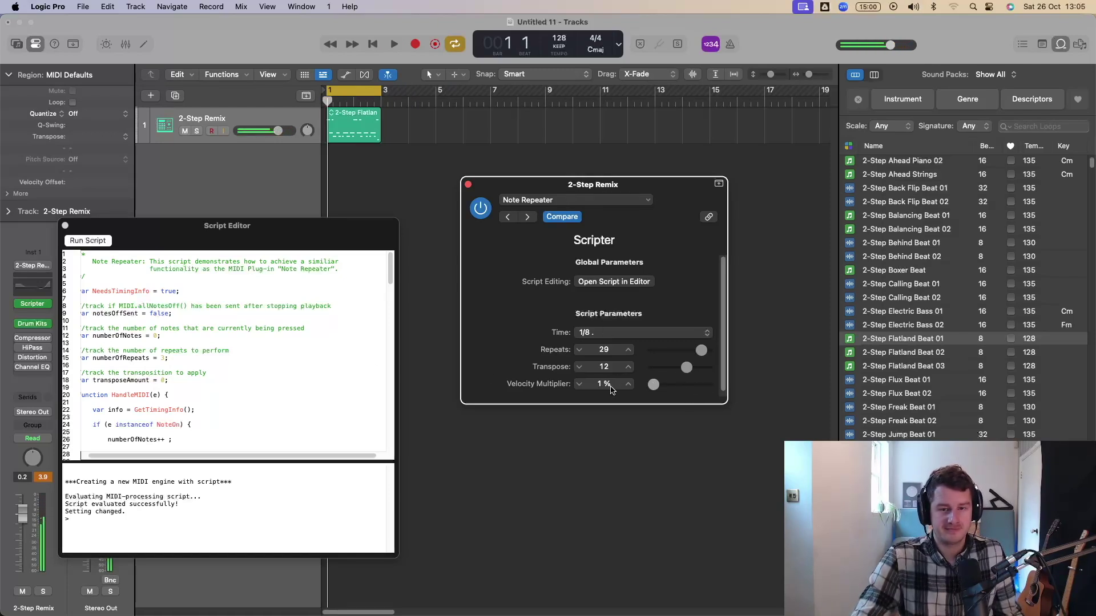
key("space")
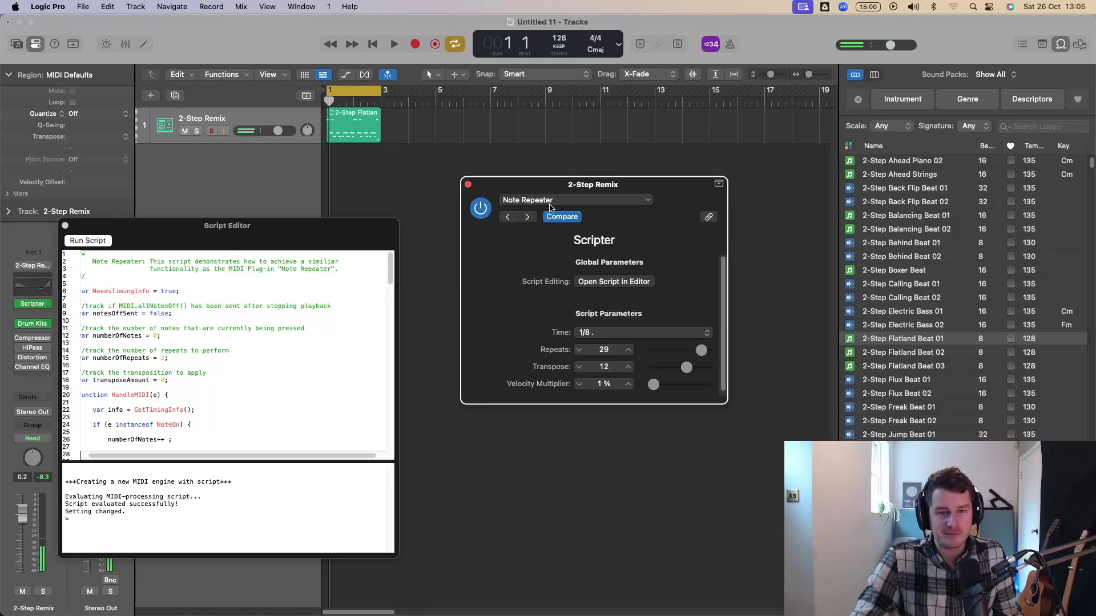
left_click(587, 204)
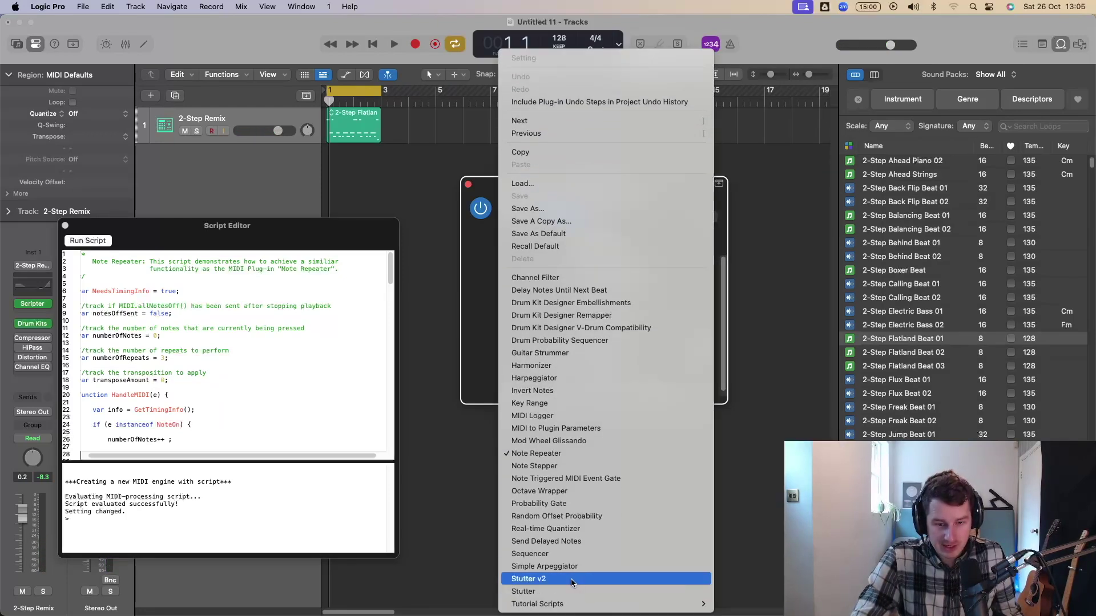
Step: Switch Scripter to the Stutter v2 script and audition it on the drums
left_click(571, 579)
key("space")
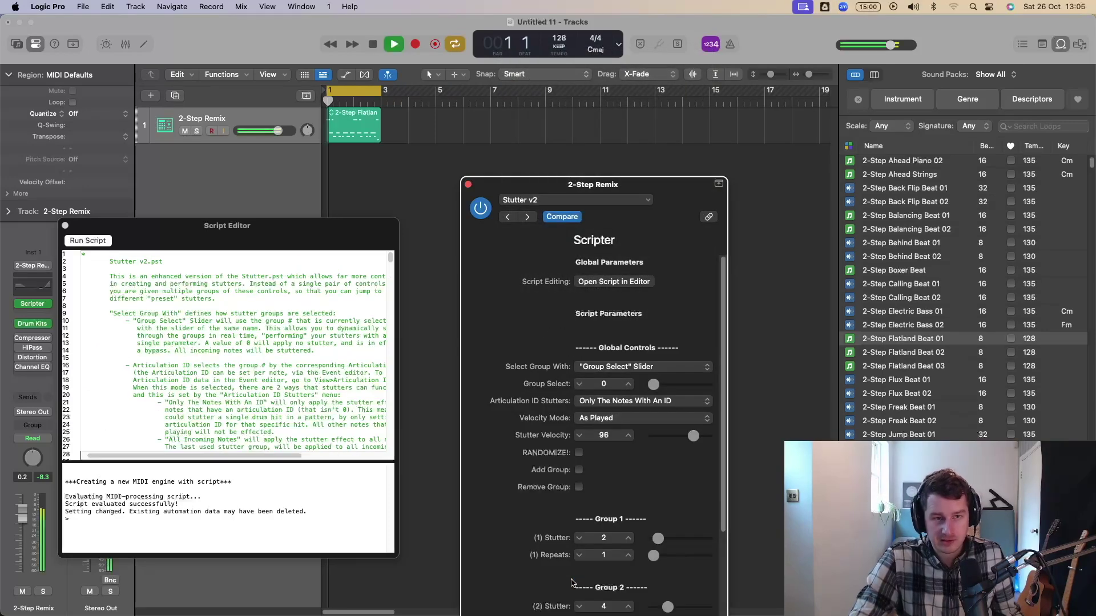
left_click_drag(669, 193, 657, 130)
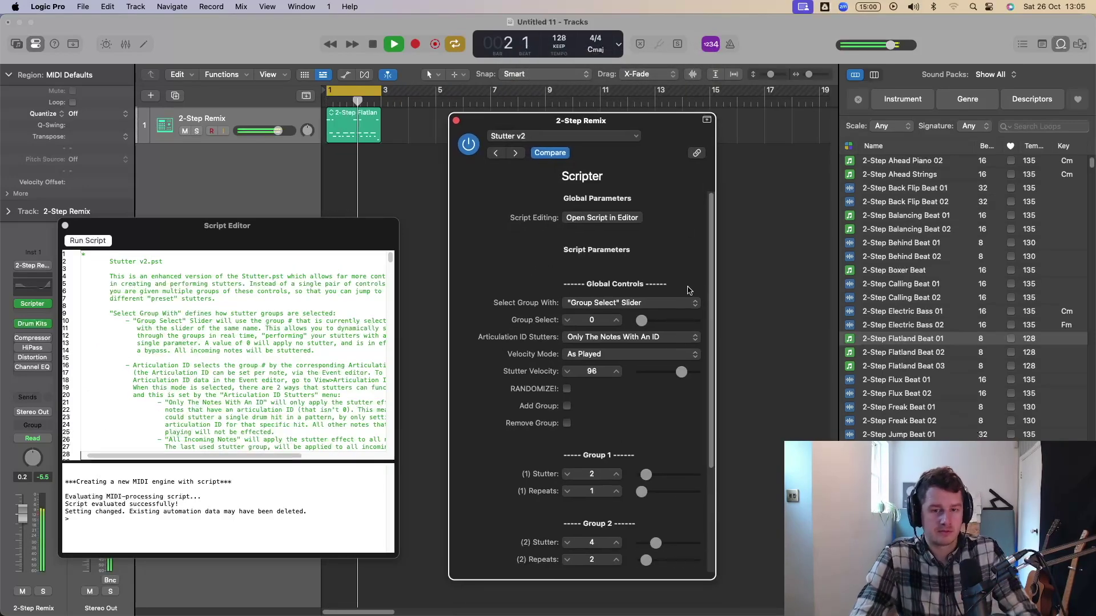
key("space")
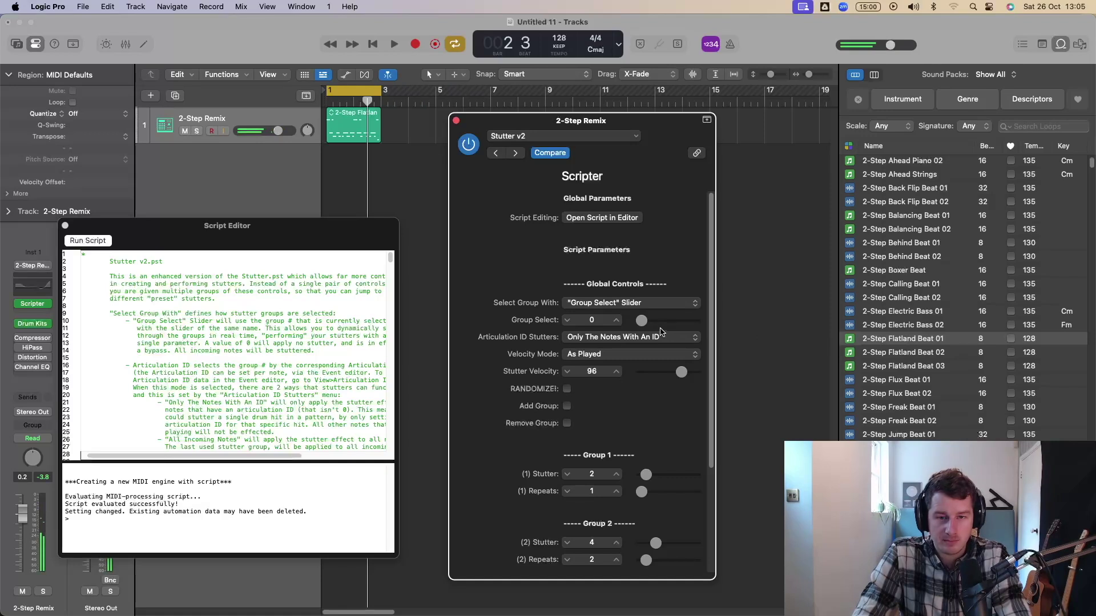
key("space")
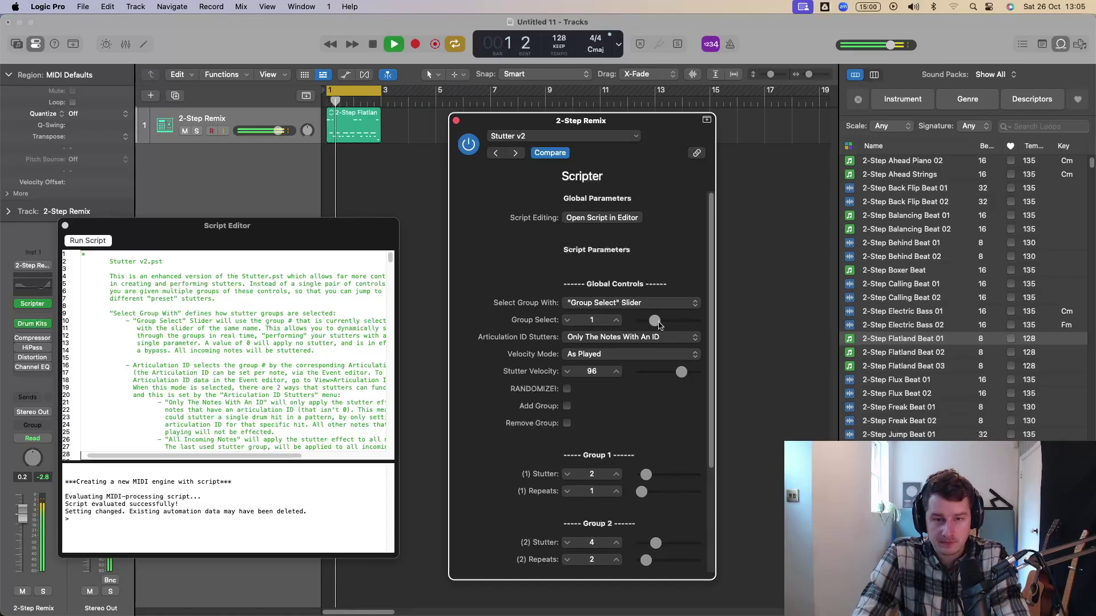
Step: Raise Group Select, then set group 2 to stutter 7 / 3 repeats and group 3 to stutter 3 / 6 repeats
left_click_drag(659, 326, 689, 332)
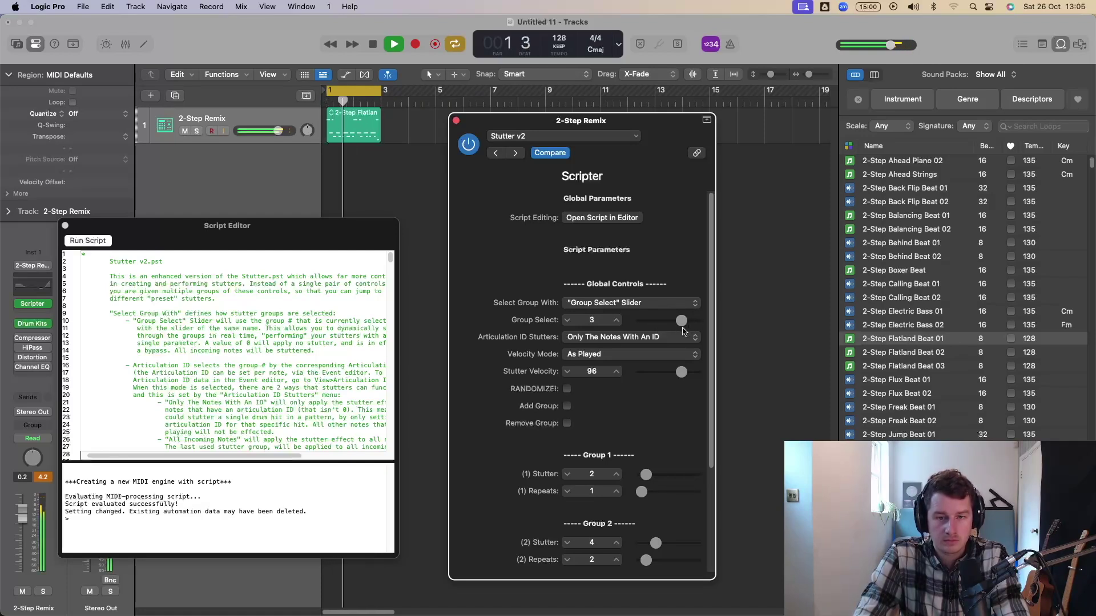
key("space")
scroll(606, 405, "down", 5)
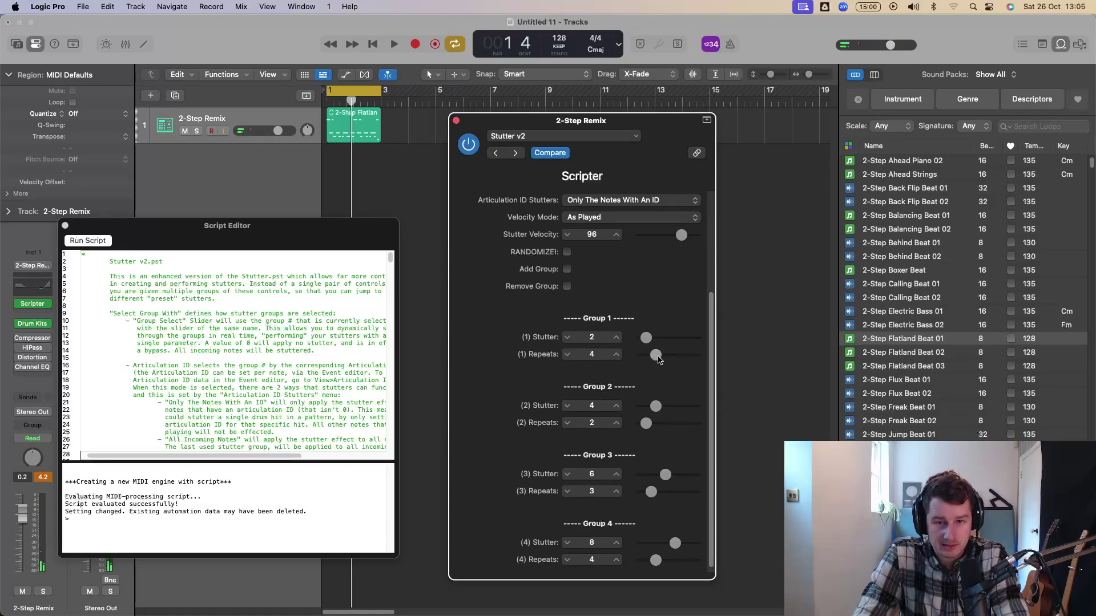
key("space")
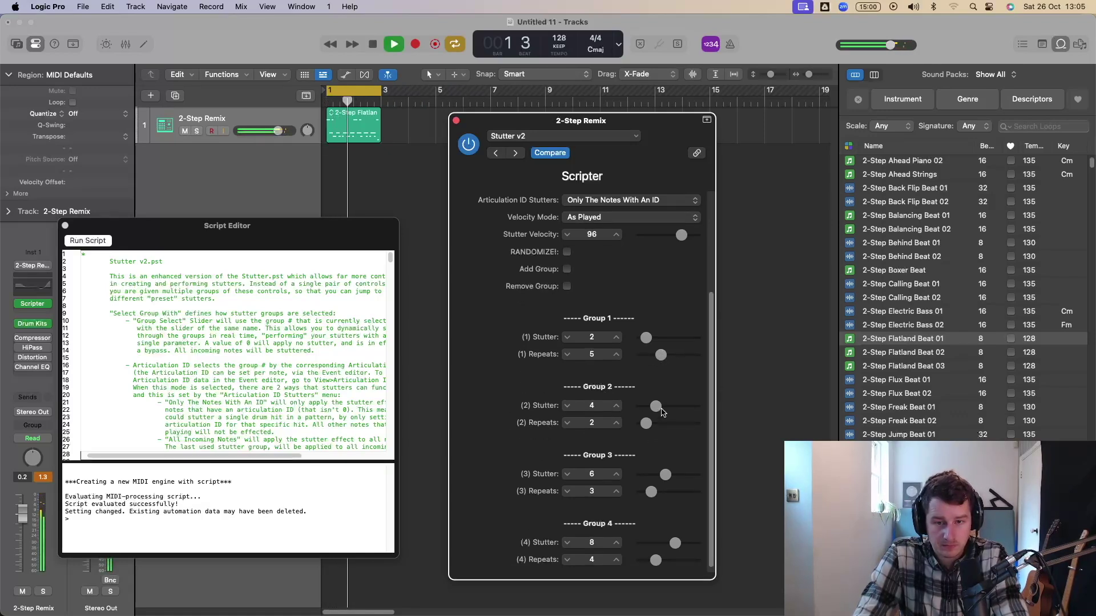
mouse_move(662, 412)
left_mouse_down()
mouse_move(672, 408)
mouse_move(651, 423)
left_mouse_up()
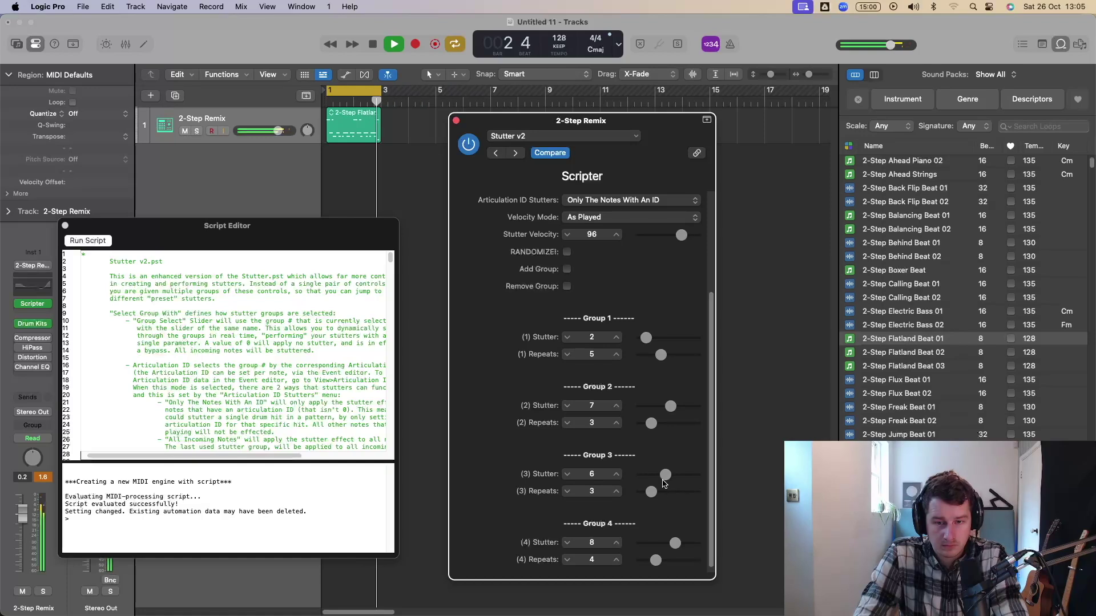
mouse_move(663, 482)
left_mouse_down()
mouse_move(652, 476)
mouse_move(663, 495)
left_mouse_up()
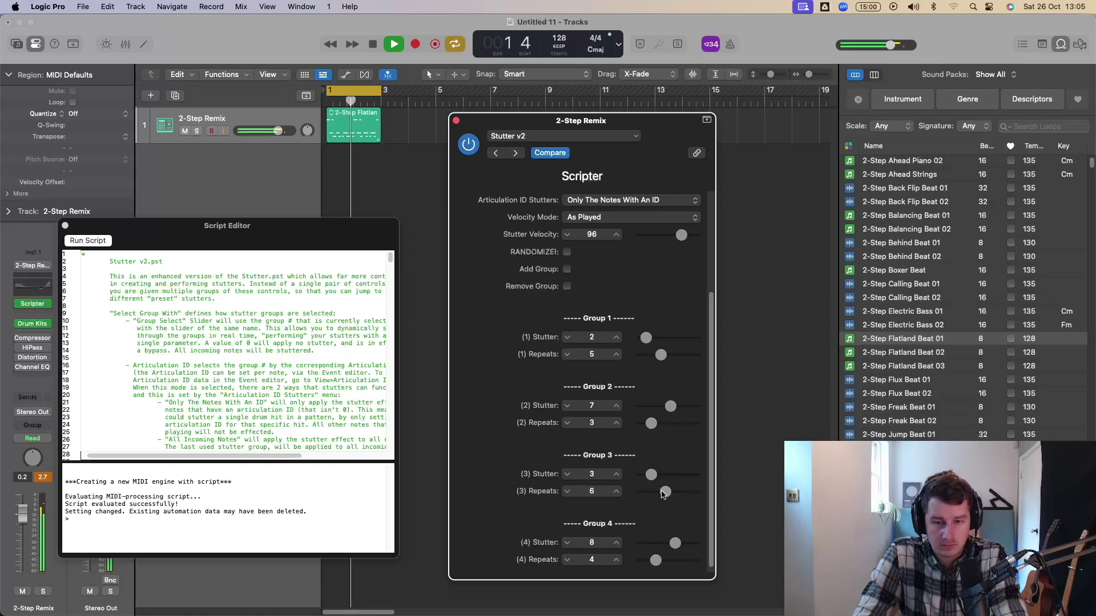
scroll(635, 246, "up", 5)
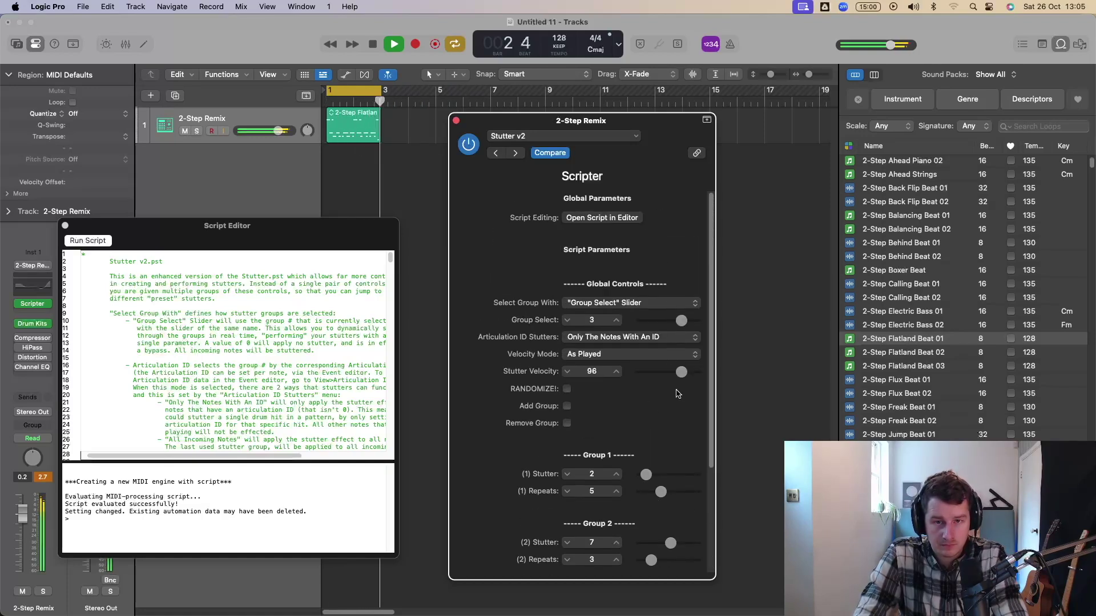
key("space")
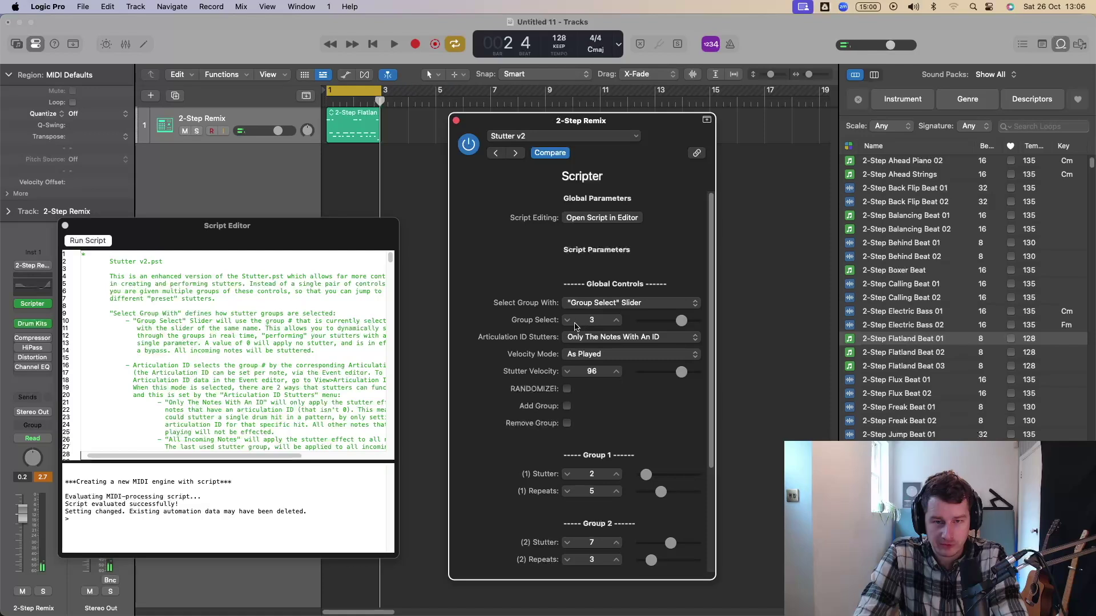
Step: Lower Group Select to a different stutter group while the drums play
scroll(608, 327, "down", 4)
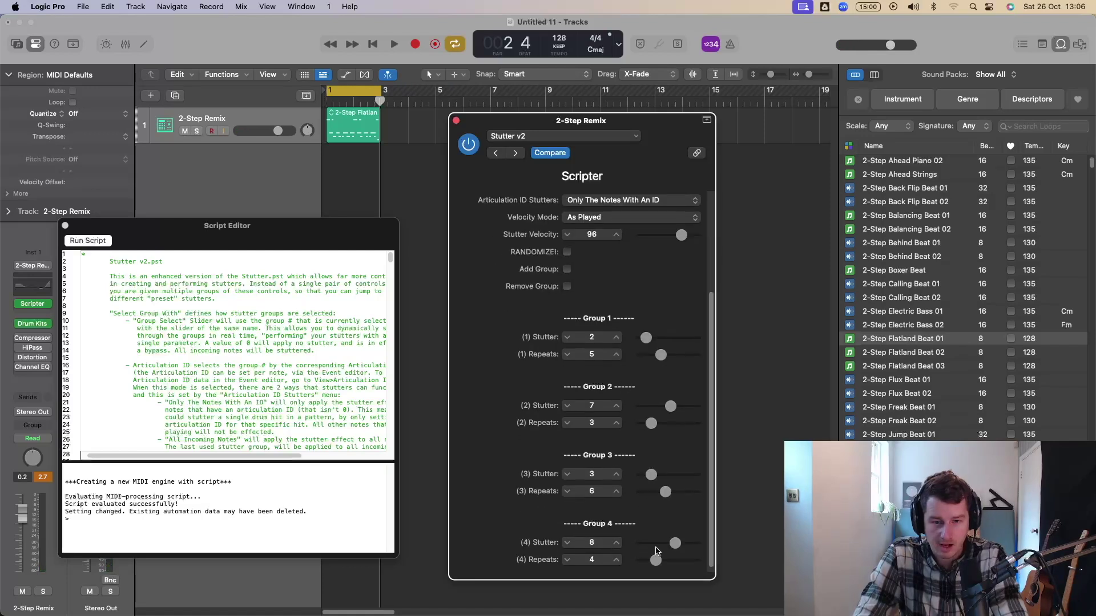
scroll(668, 376, "up", 4)
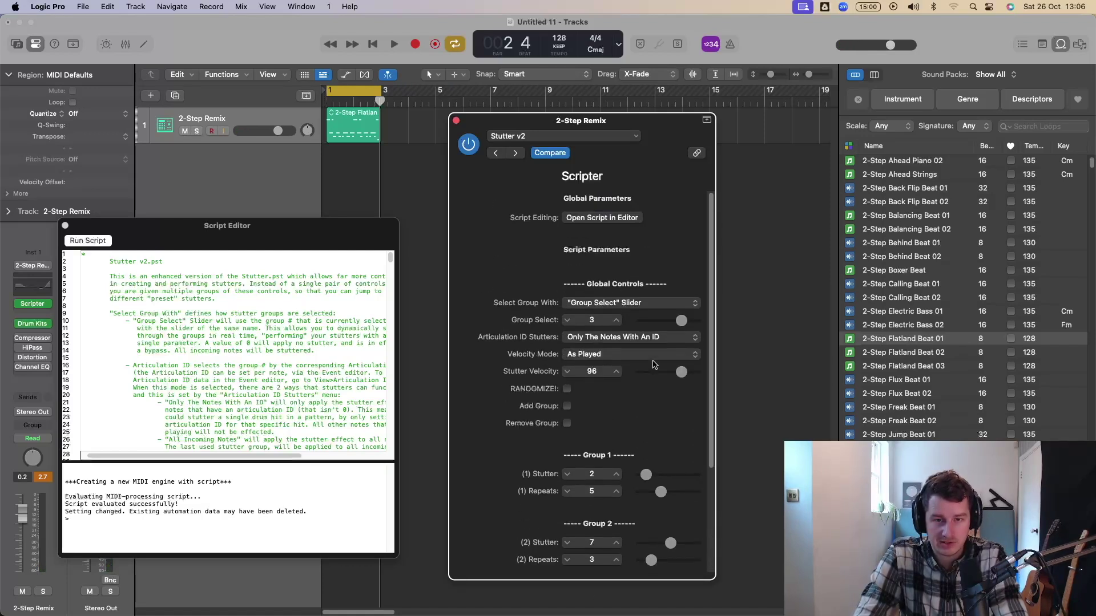
key("space")
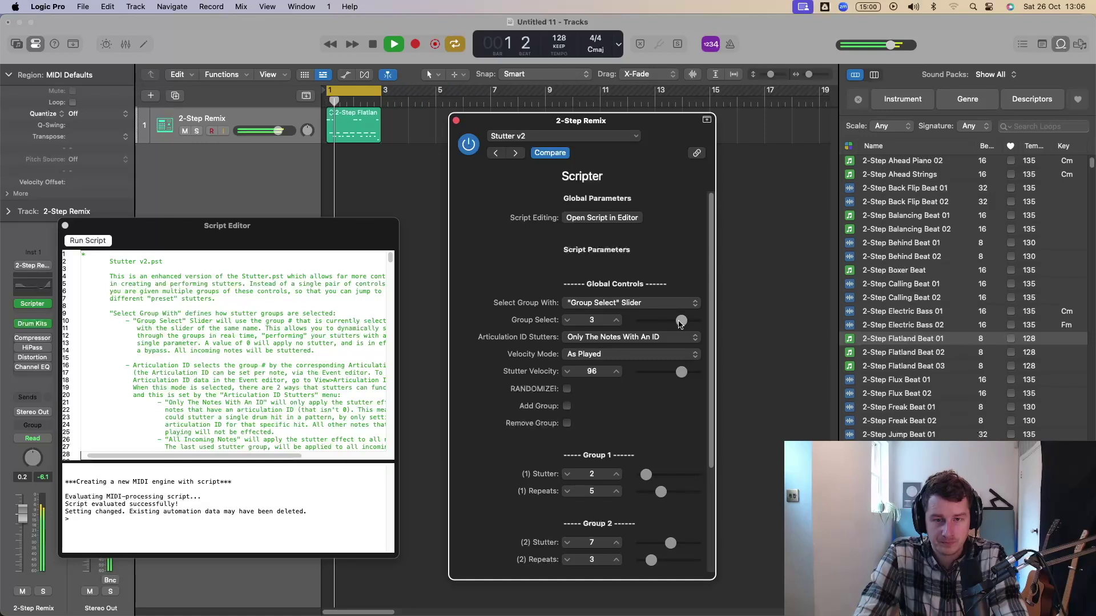
left_click_drag(682, 323, 654, 321)
key("space")
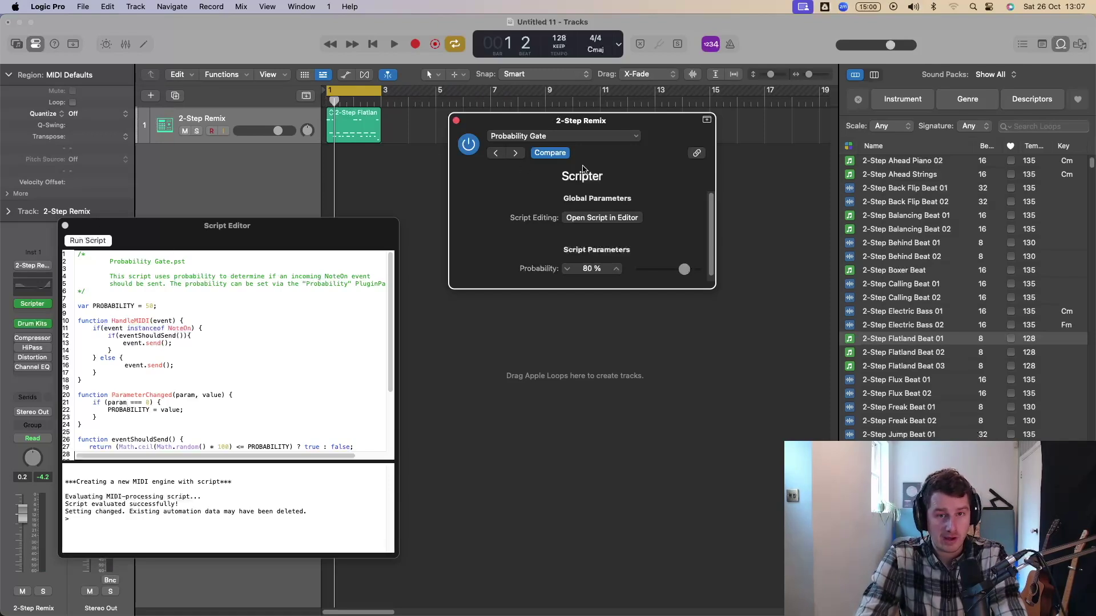
Step: Search loops for 'chord' and add Baroque Harpsichord 03 as a new track at bar 1
left_click(1034, 129)
type("chord")
left_click(923, 355)
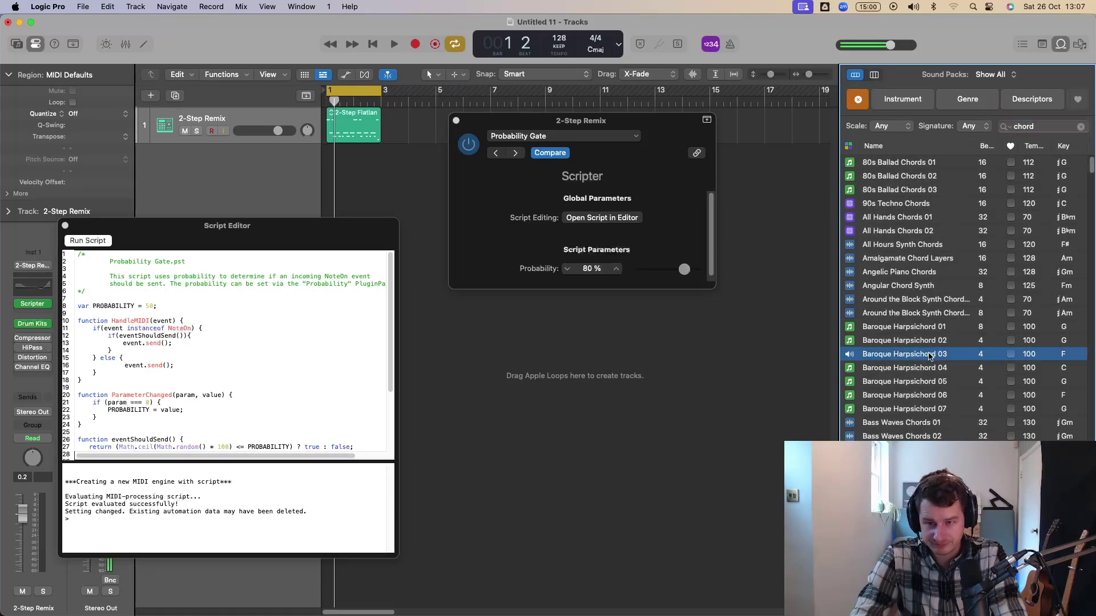
left_click_drag(930, 357, 212, 118)
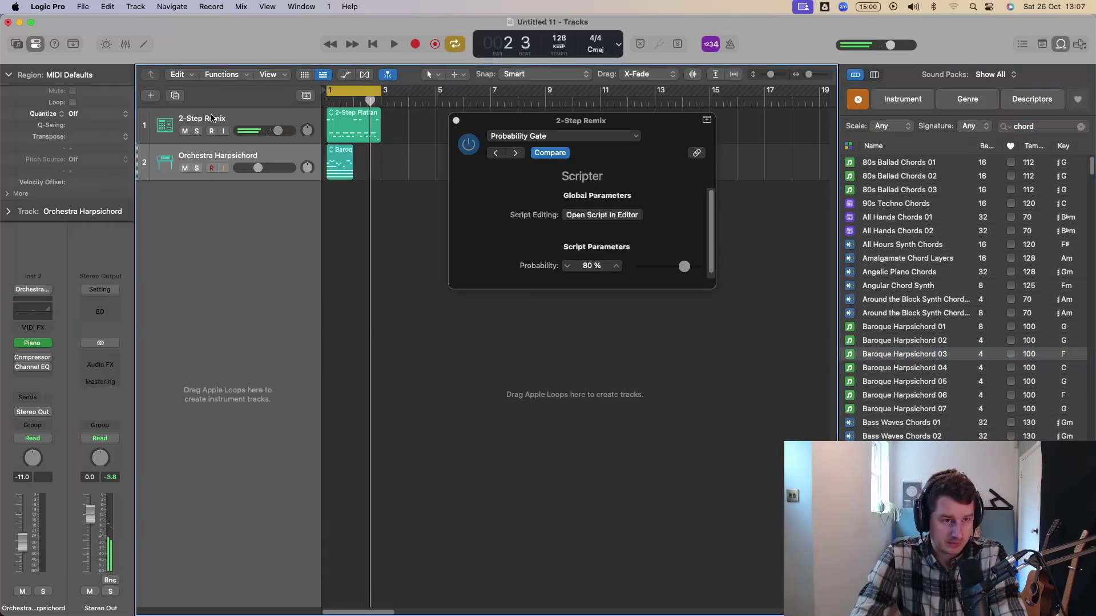
Step: Insert a Scripter MIDI effect on the new Orchestra Harpsichord track
left_click(207, 163)
left_click(33, 329)
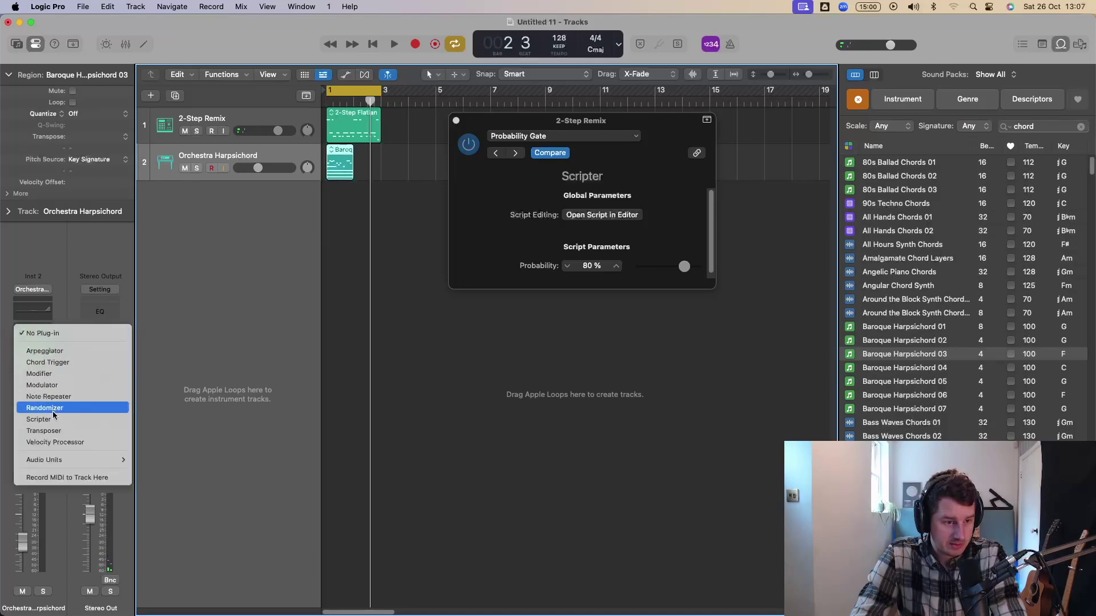
left_click(106, 425)
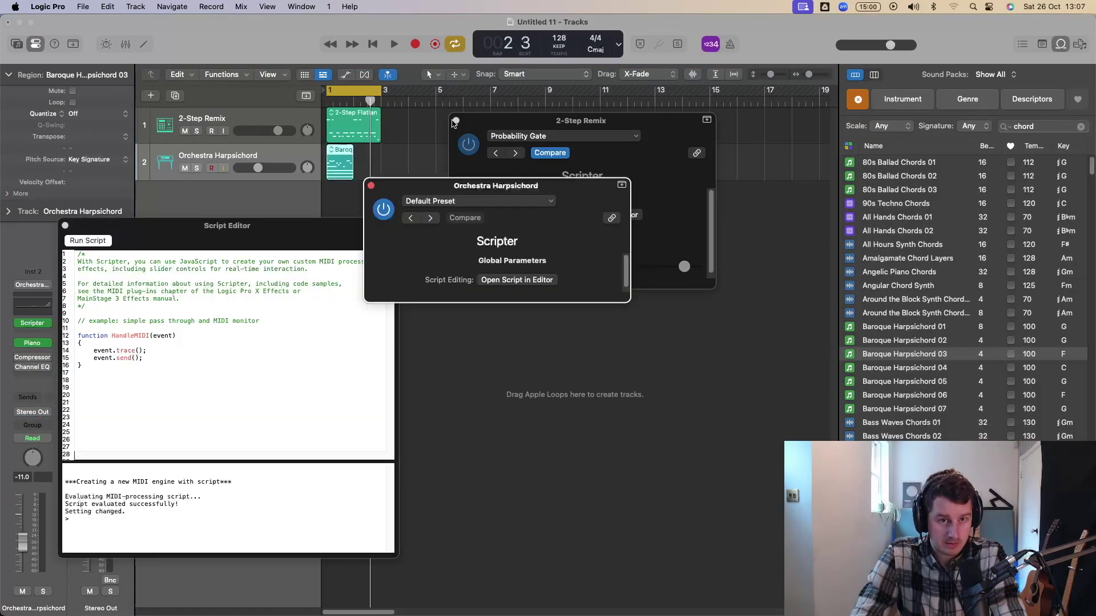
left_click_drag(436, 188, 573, 194)
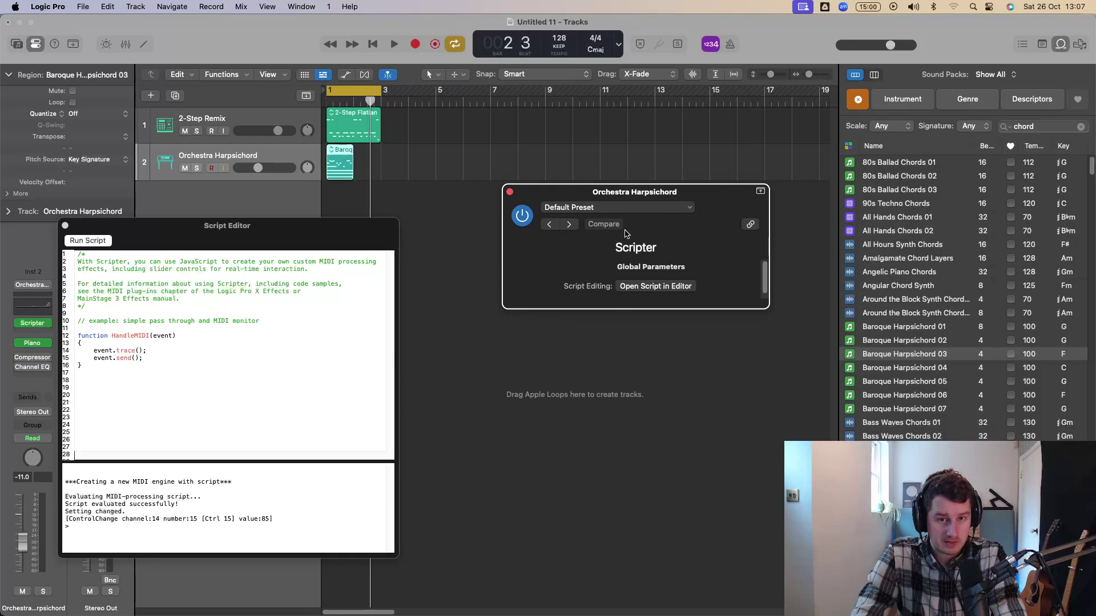
left_click(646, 209)
Step: Load the Harmonizer script on the harpsichord and copy its region into bar 2 during playback
scroll(664, 387, "down", 2)
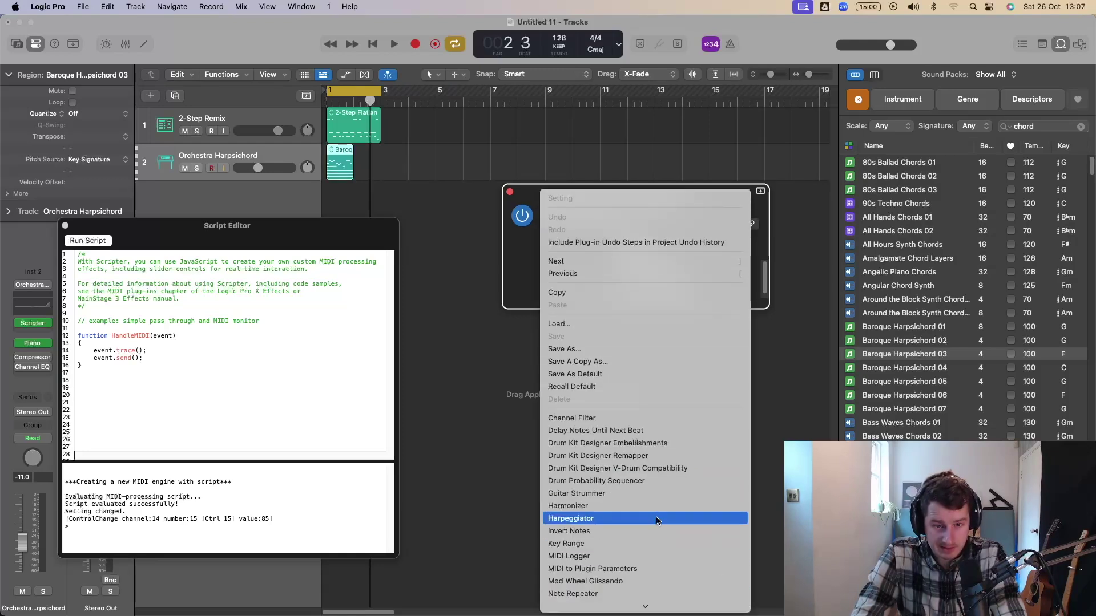
left_click(656, 504)
key("space")
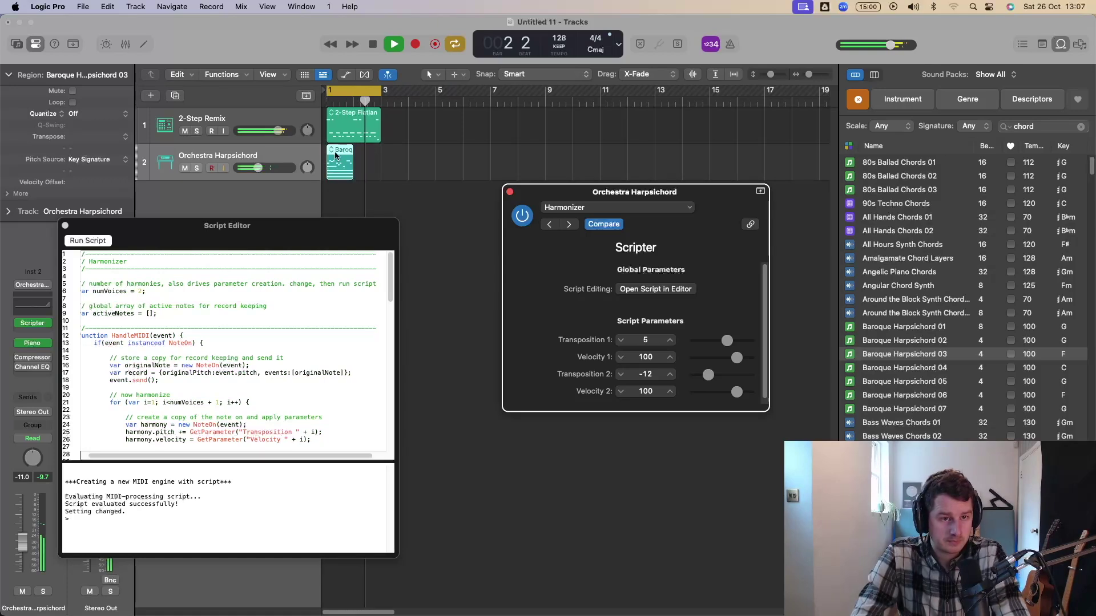
left_click_drag(334, 162, 359, 159)
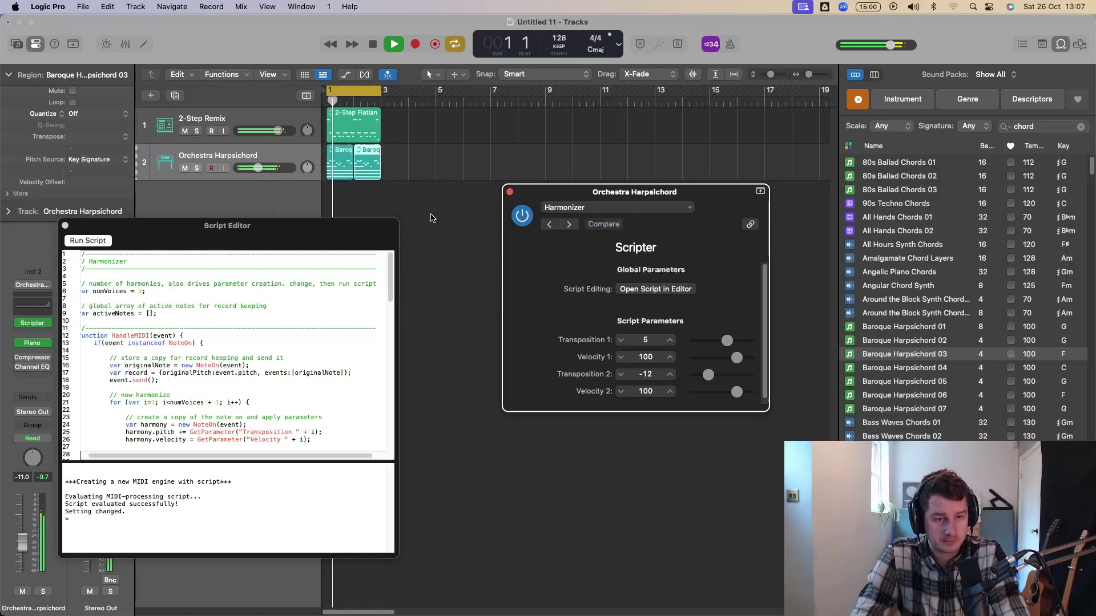
Step: Set Harmonizer Transposition 1 to 7 and Transposition 2 to 12, then stop playback
left_click(729, 346)
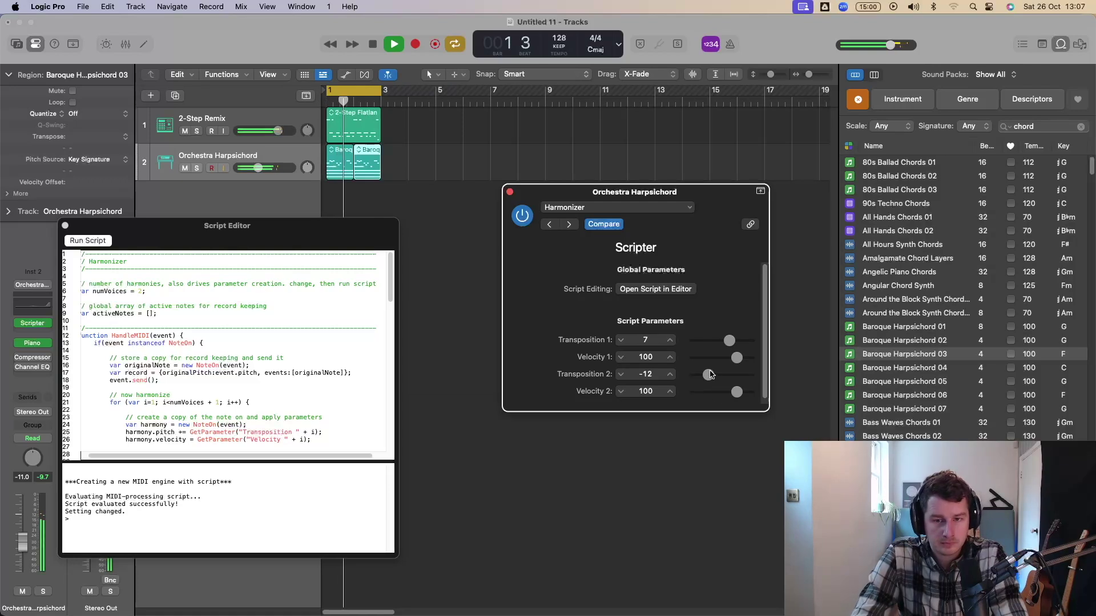
left_click_drag(708, 375, 737, 376)
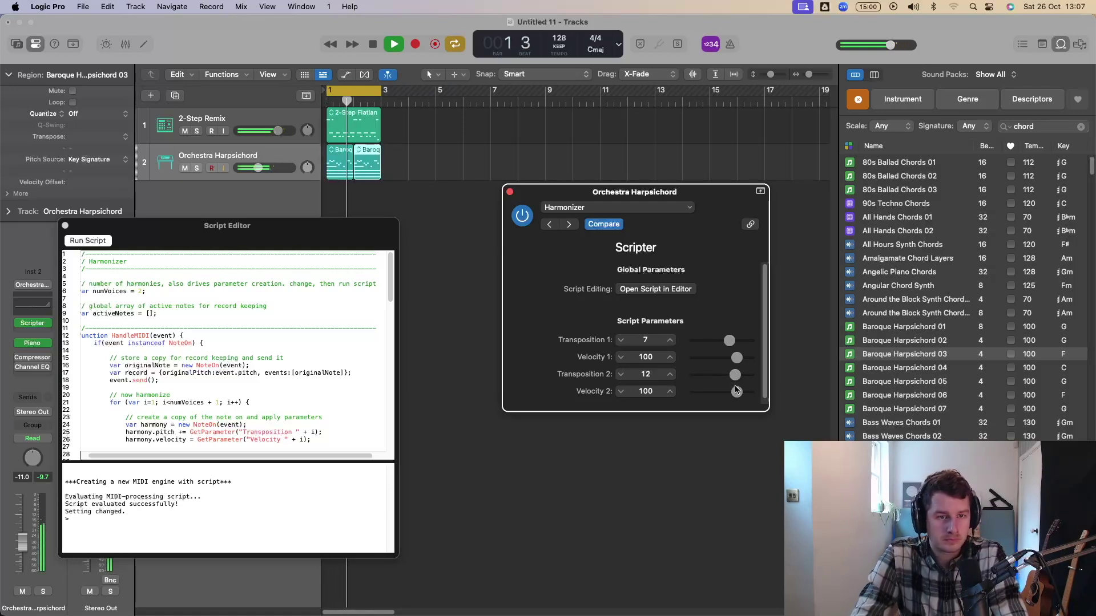
key("space")
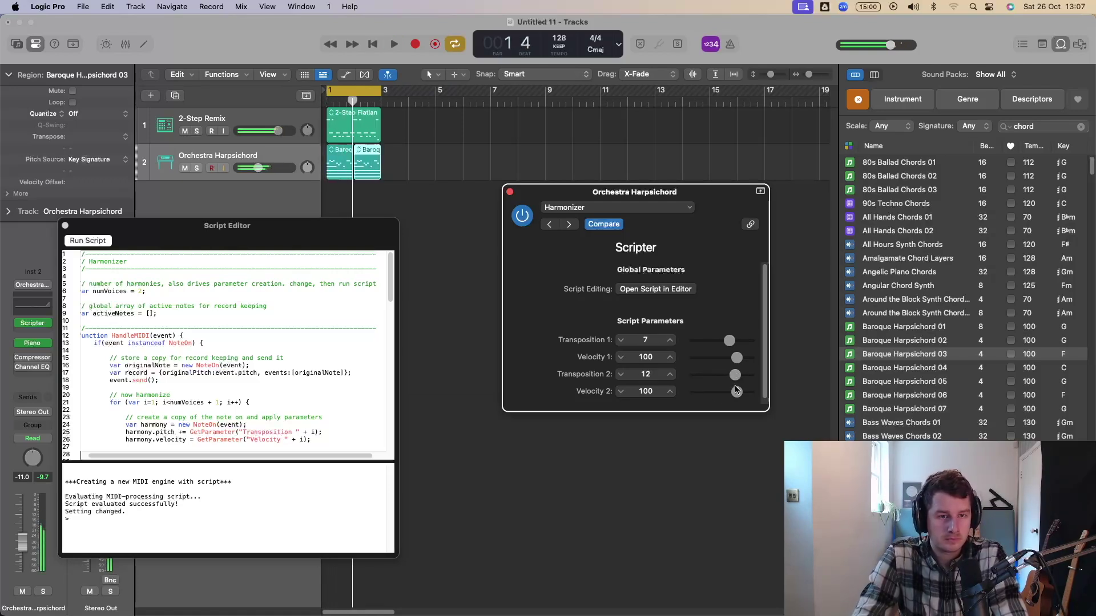
Step: Load the Guitar Strummer script from the Scripter preset menu
left_click(631, 209)
left_click(631, 581)
left_click(628, 208)
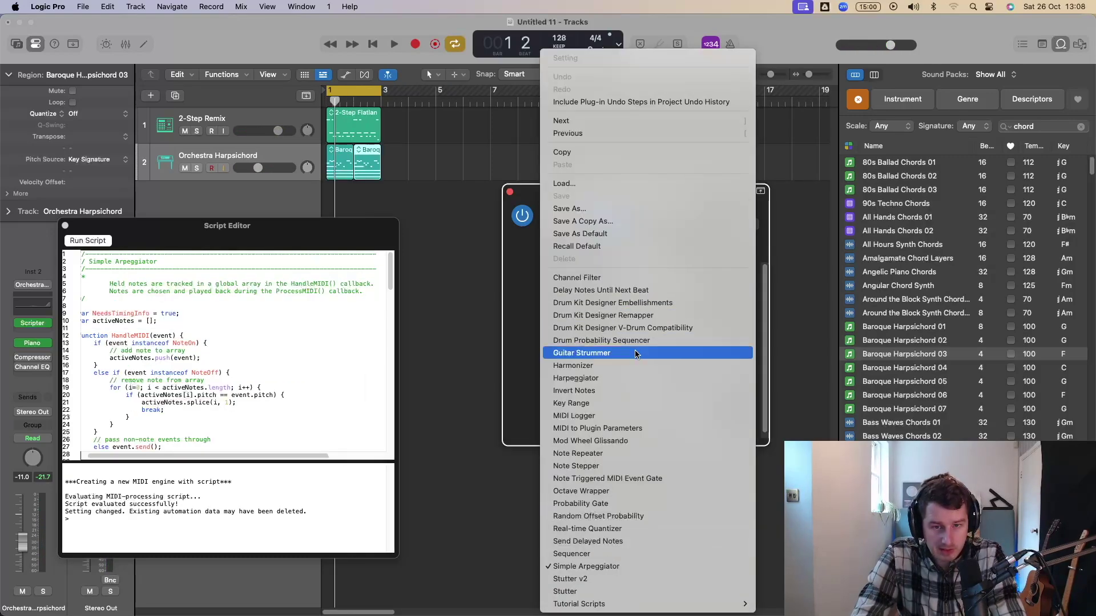
left_click(636, 353)
left_click_drag(659, 194, 665, 119)
Step: Solo the Orchestra Harpsichord track, set the strummer Type to Arpeggio, and close the Script Editor
key("space")
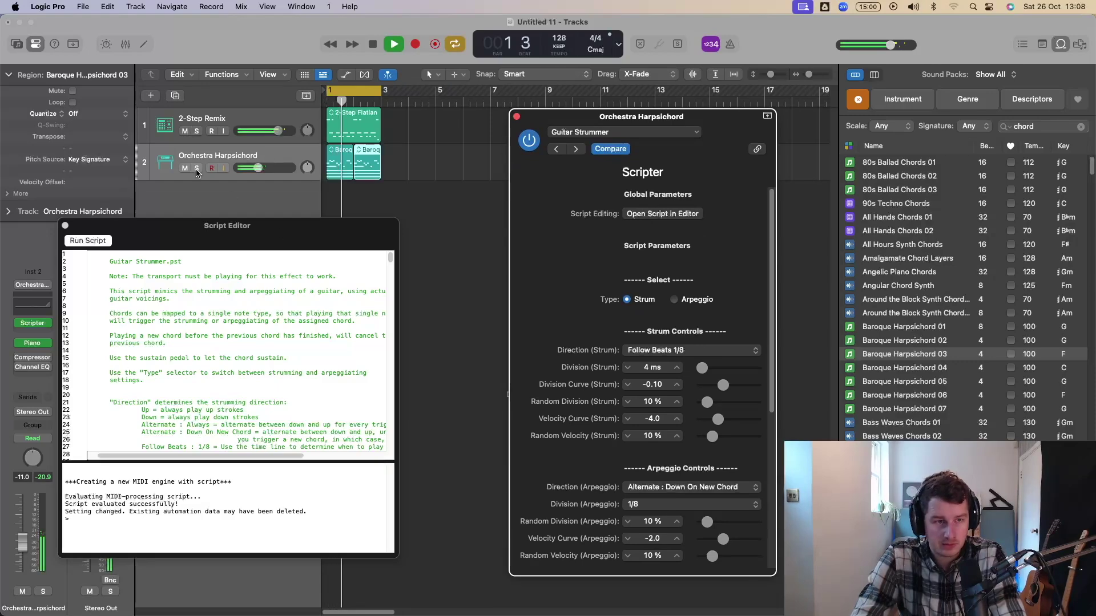
left_click(196, 169)
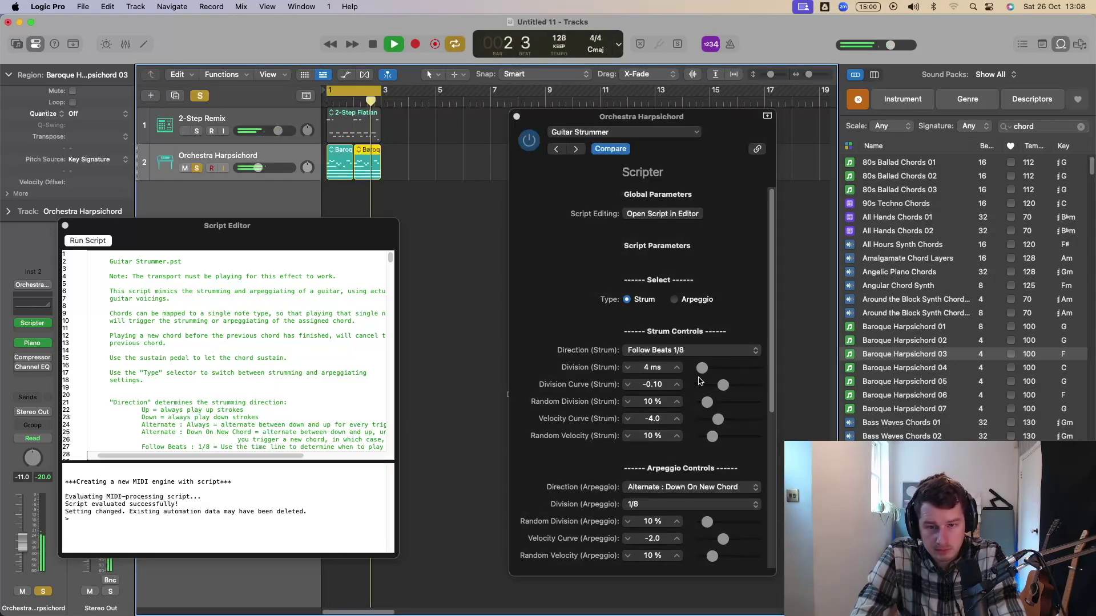
left_click(678, 300)
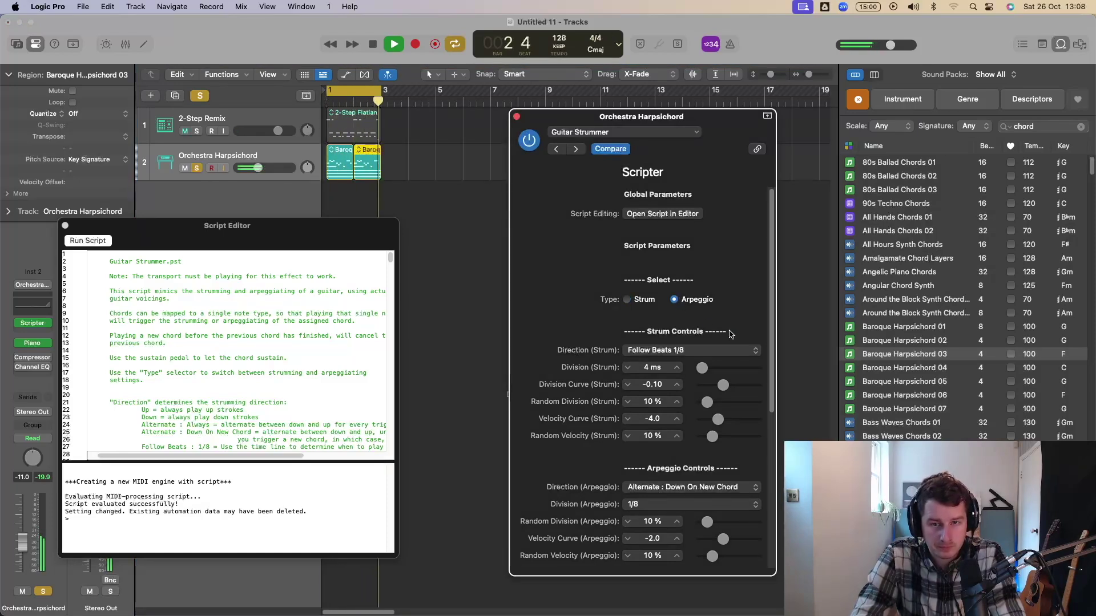
key("space")
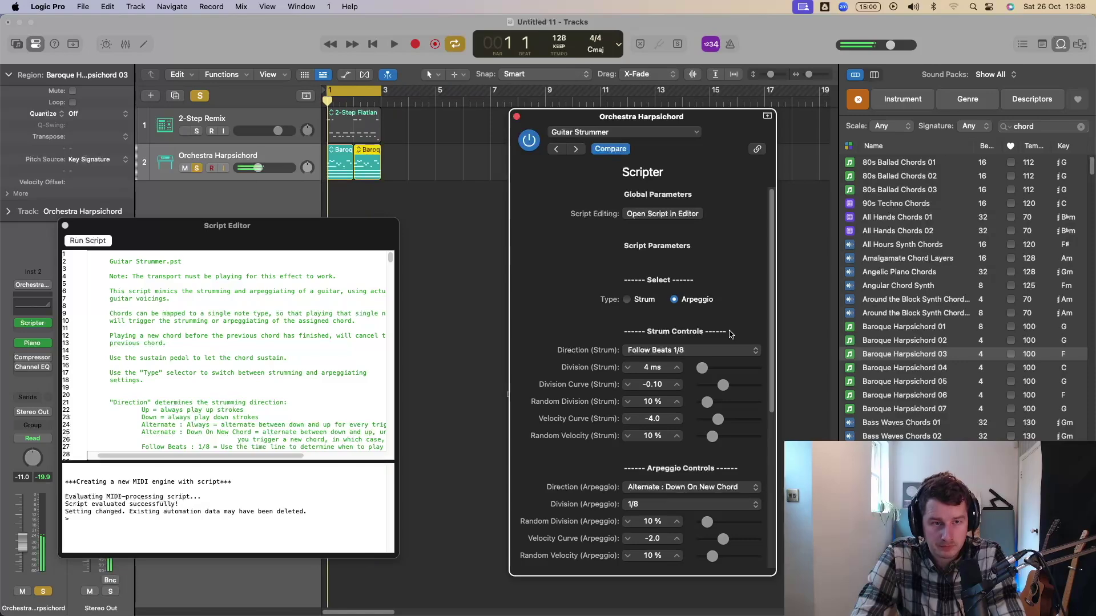
left_click(65, 226)
left_click(47, 345)
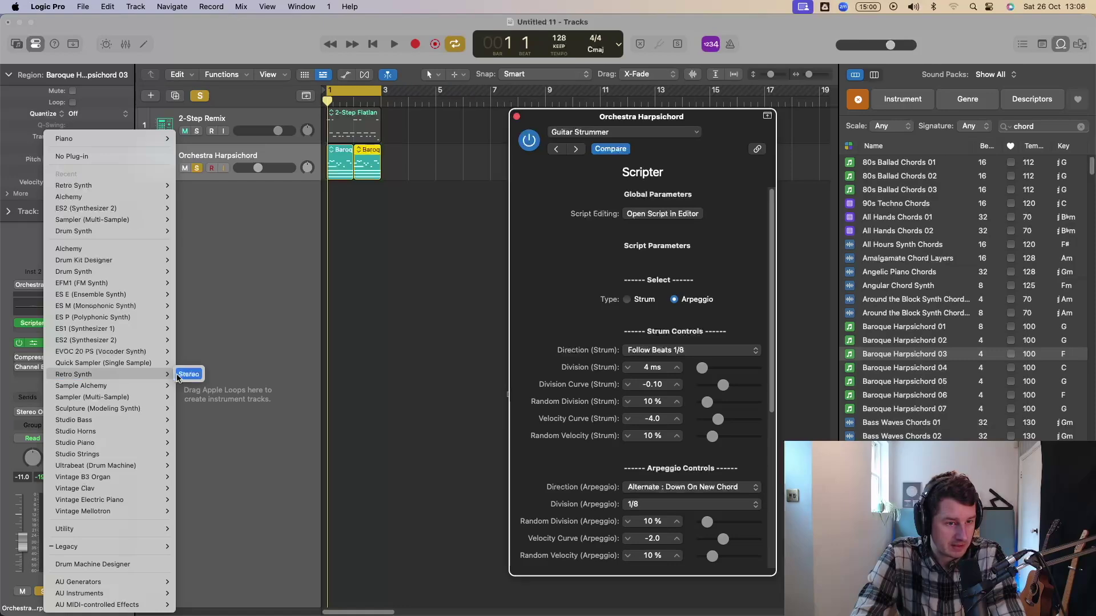
Step: Audition Retro Synth on track 2, then drag the Birds of Feather Remix file into the project
left_click(189, 374)
key("space")
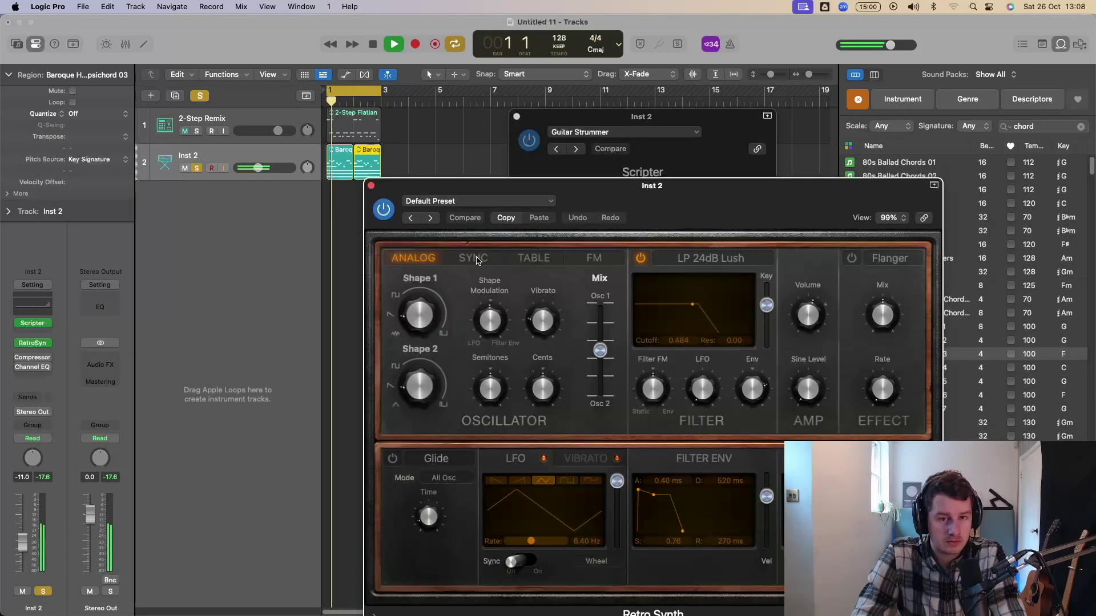
left_click(371, 186)
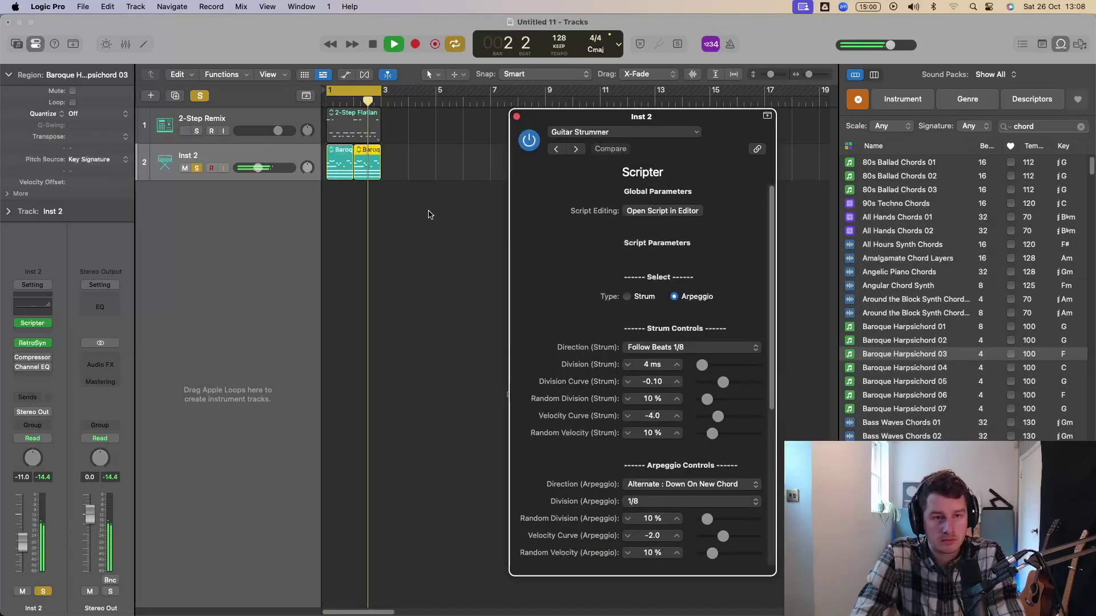
key("space")
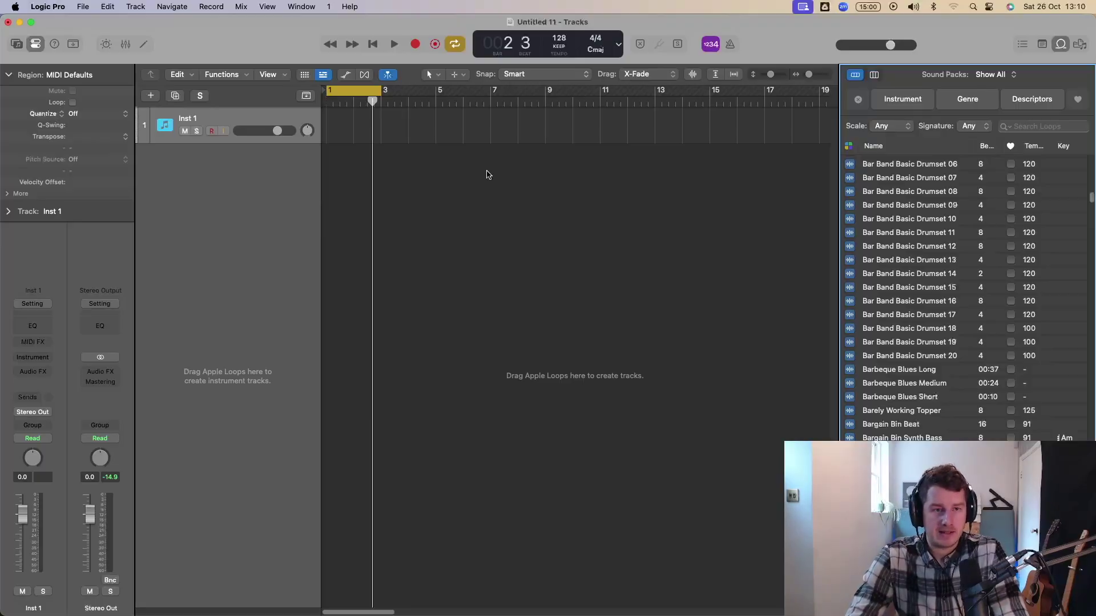
key("super+Tab")
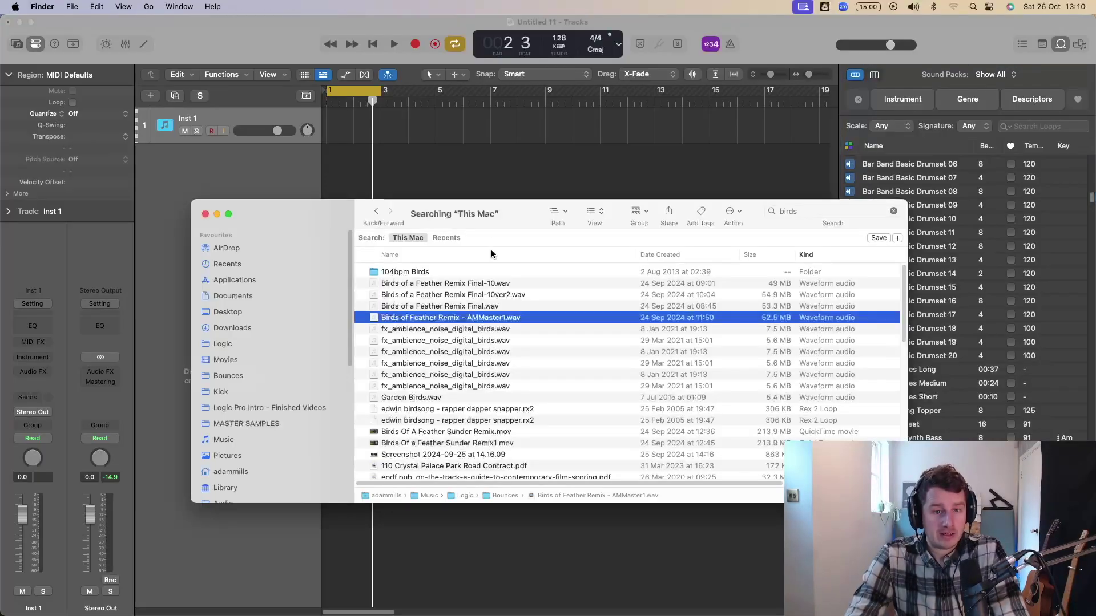
left_click_drag(494, 314, 337, 196)
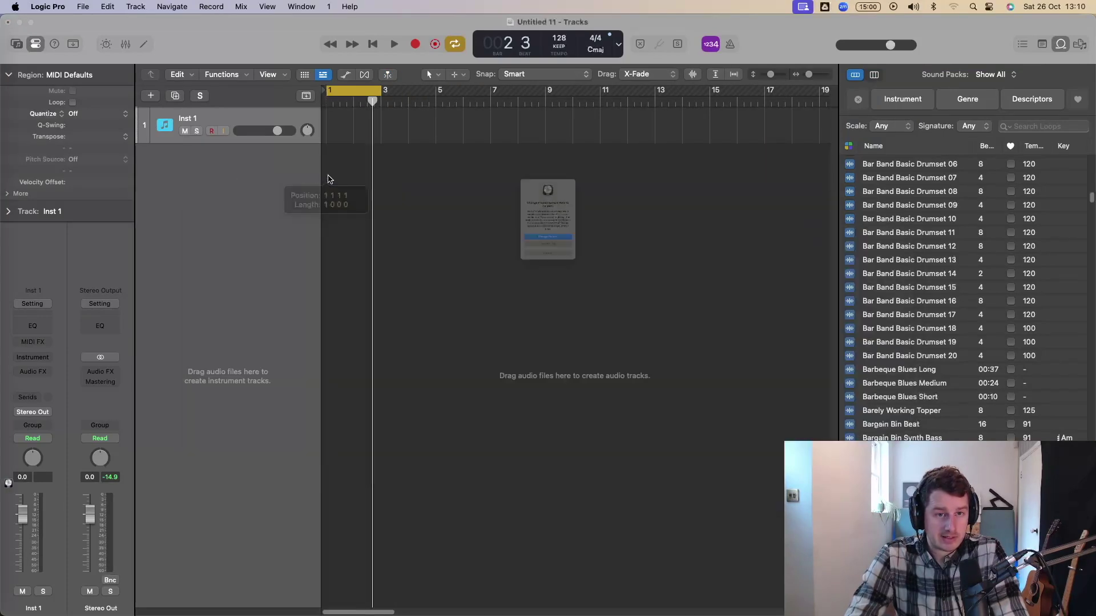
Step: Add the Birds of Feather Remix audio track and cut off everything after bar 5
left_click(547, 272)
key("space")
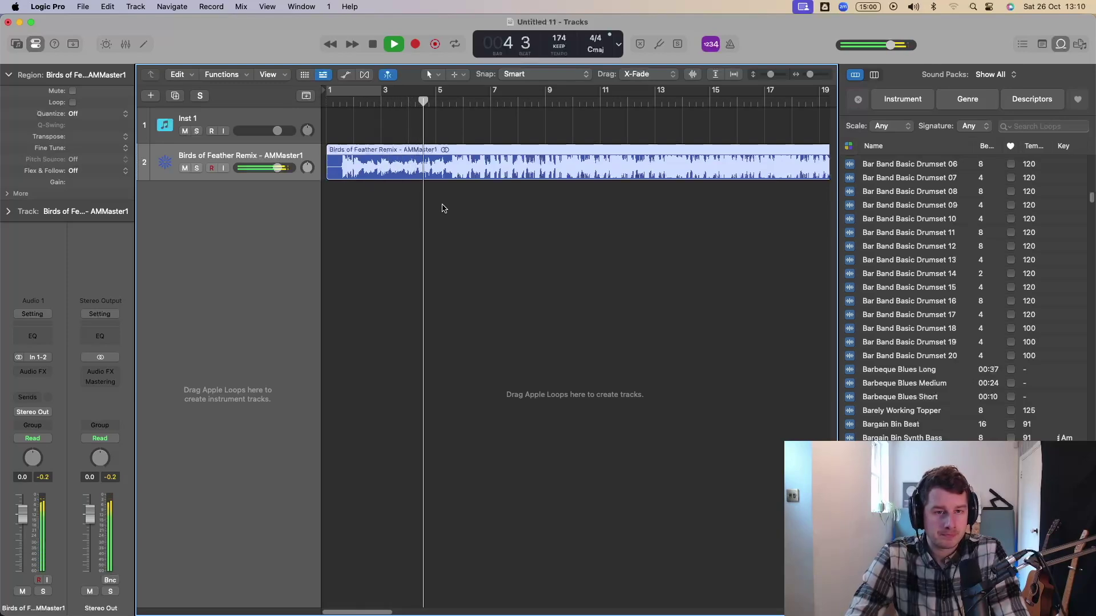
key("space")
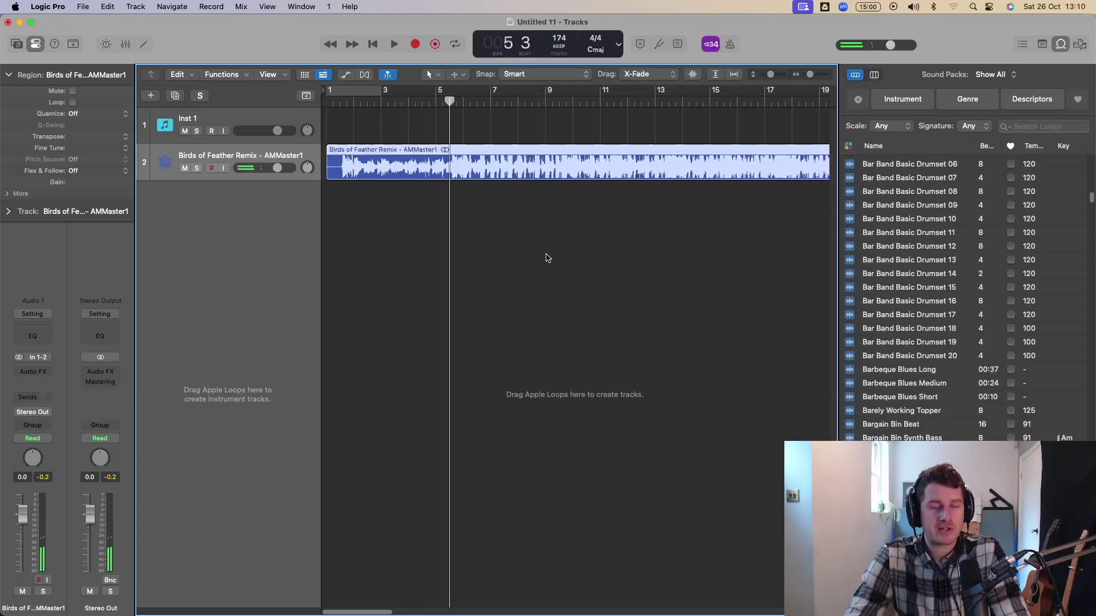
left_click(451, 162)
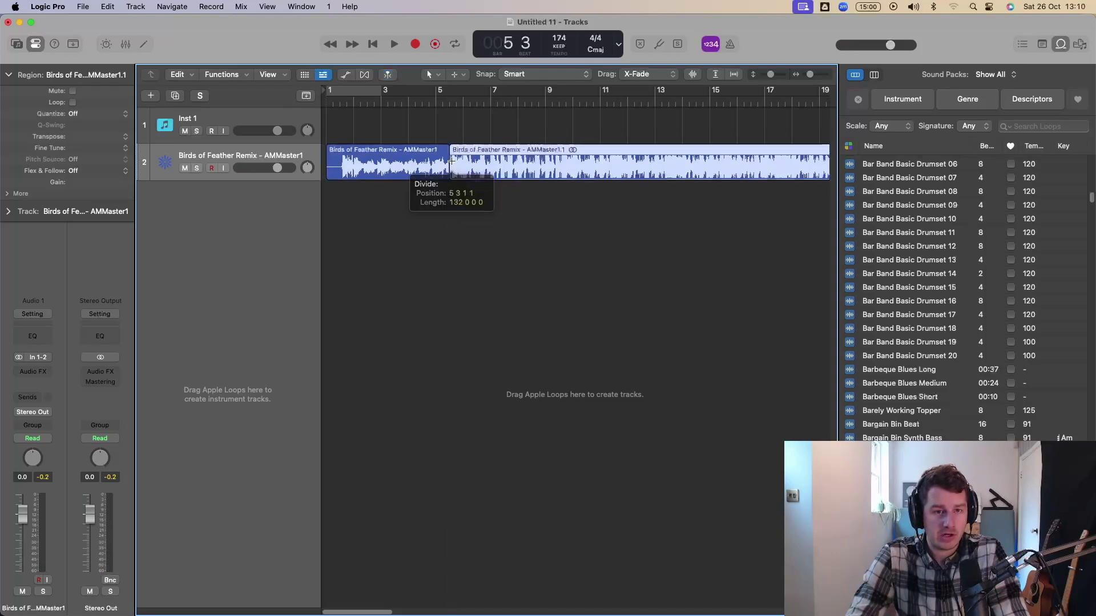
key("BackSpace")
Step: Run Stem Splitter on the remaining region to separate Vocals, Drums, Bass and Other
key("Return")
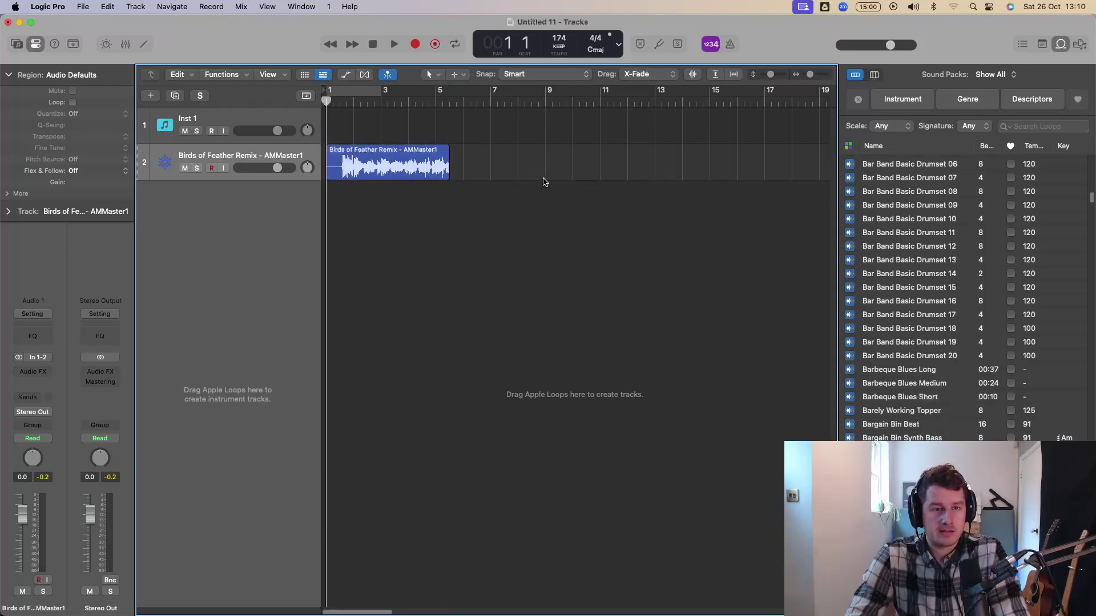
left_click(387, 167)
right_click(387, 166)
left_click(424, 181)
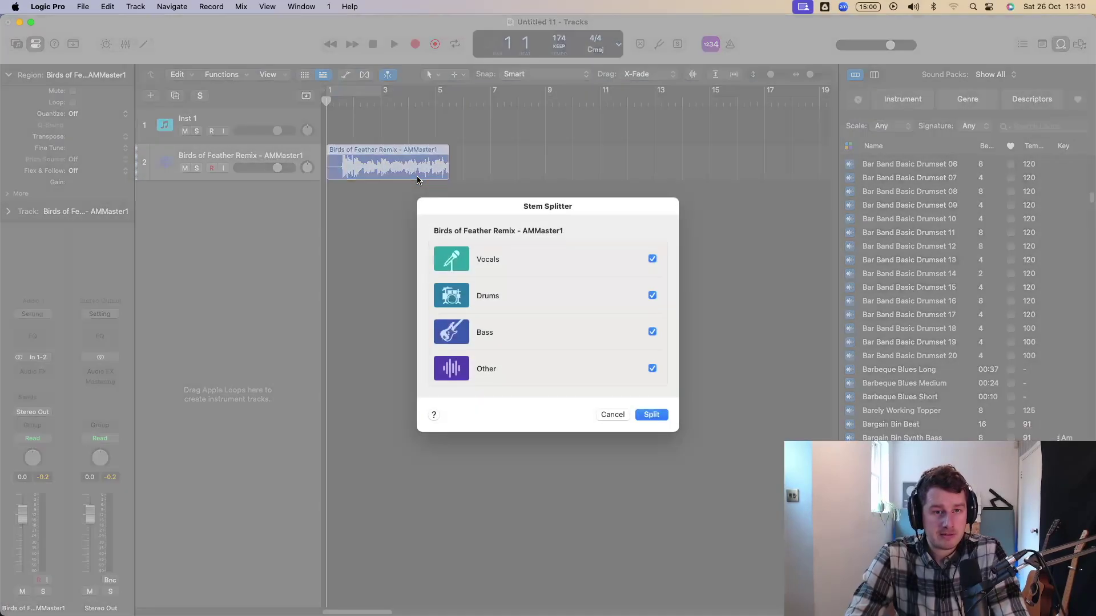
key("Return")
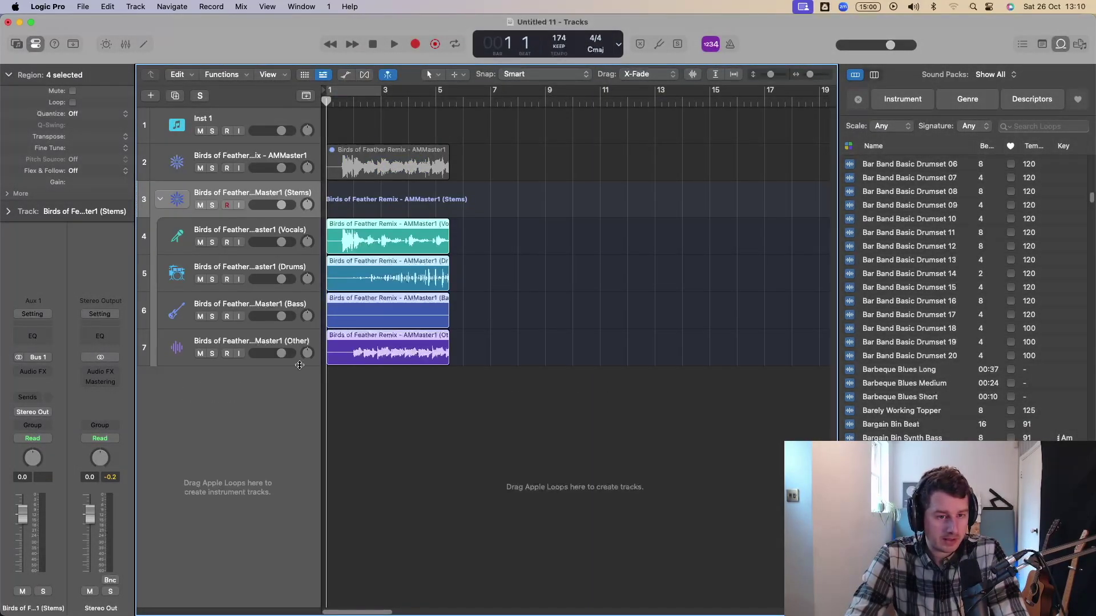
Step: Solo and audition the Other stem, then delete the Vocals, Drums and Bass regions and tracks
left_click(214, 354)
key("space")
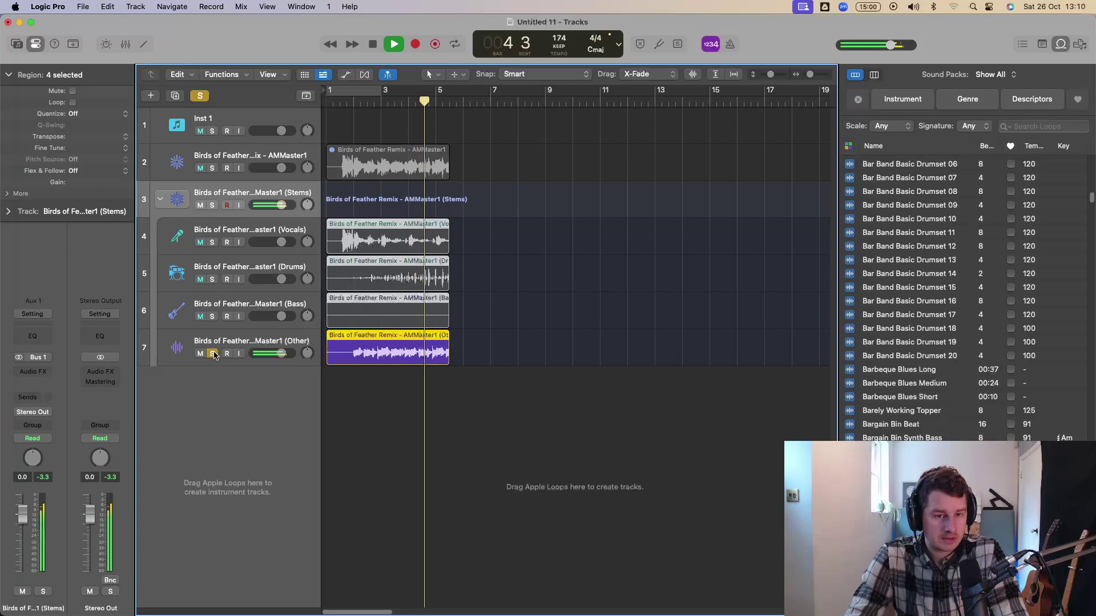
key("space")
left_click(219, 297)
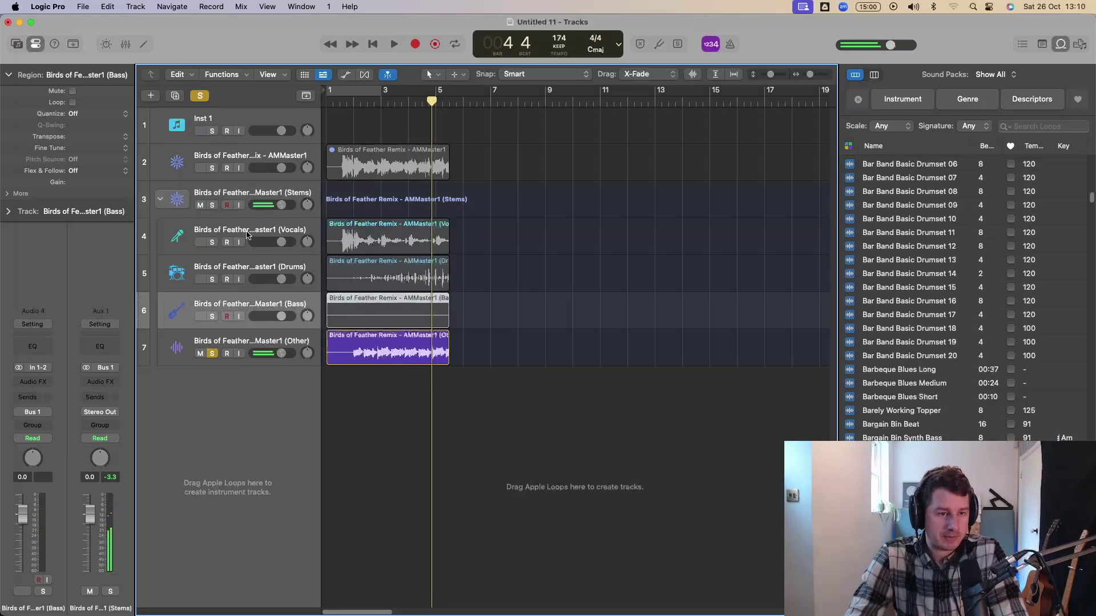
key("BackSpace")
key("super+BackSpace")
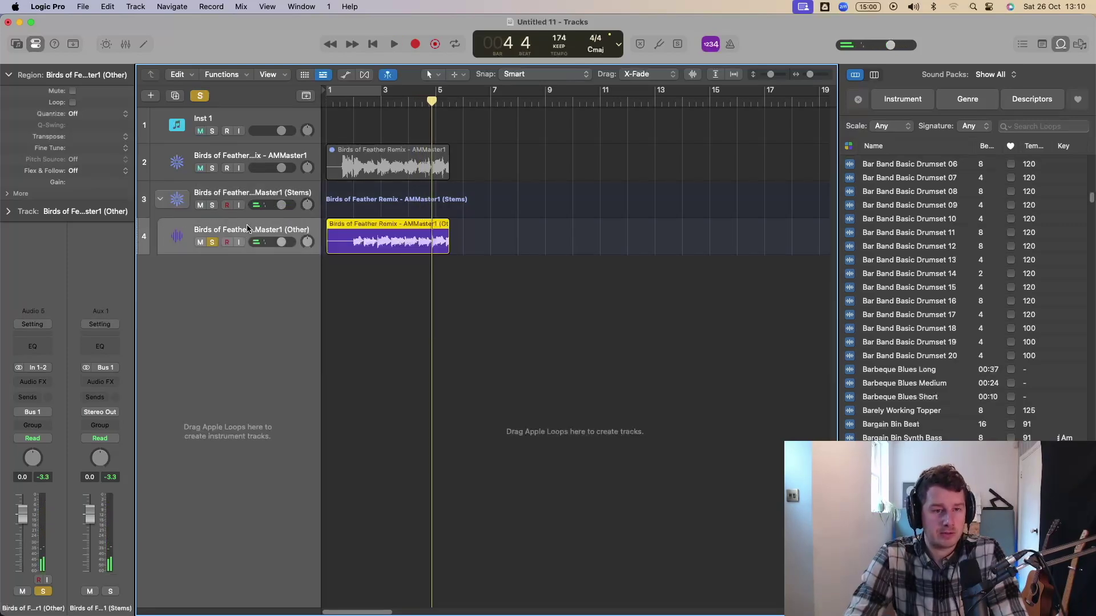
Step: Open the Other region in the Audio Track Editor, turn on Flex, and choose Flex Pitch mode
double_click(402, 242)
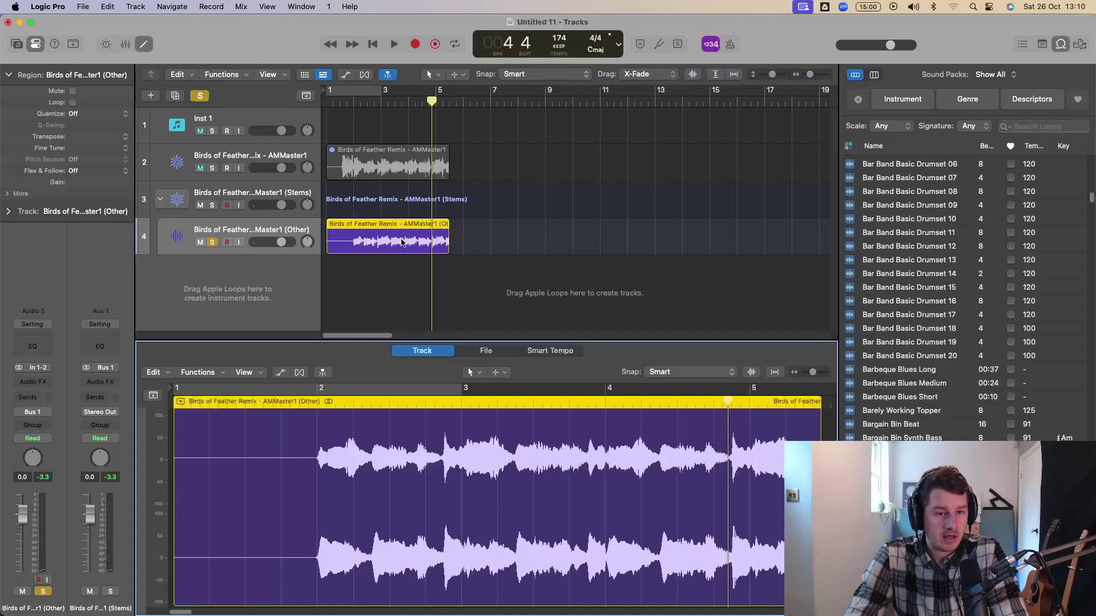
left_click(300, 373)
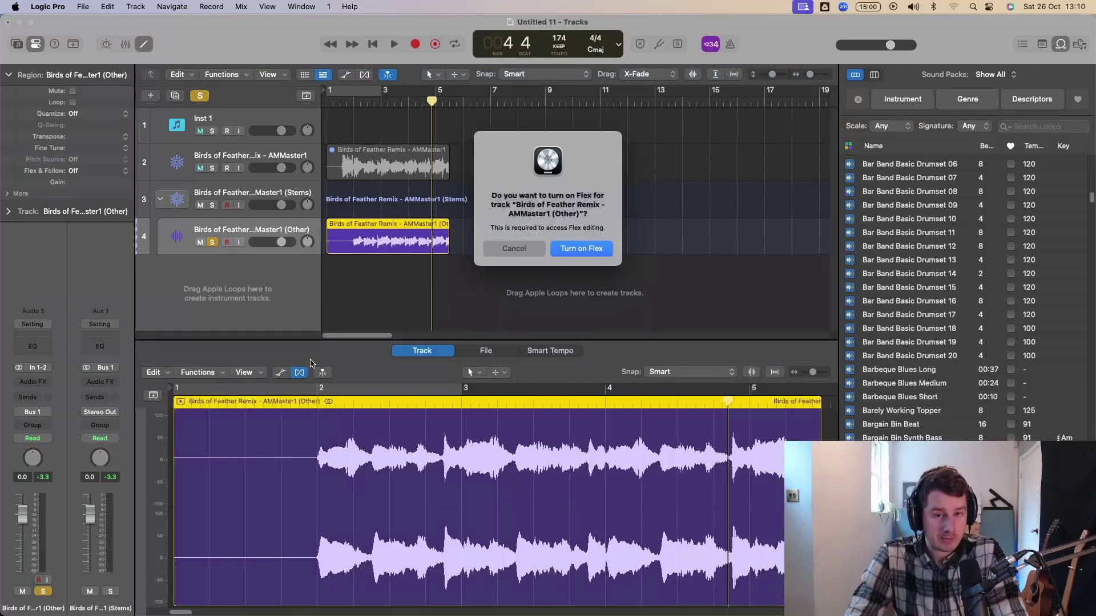
key("Return")
left_click(392, 375)
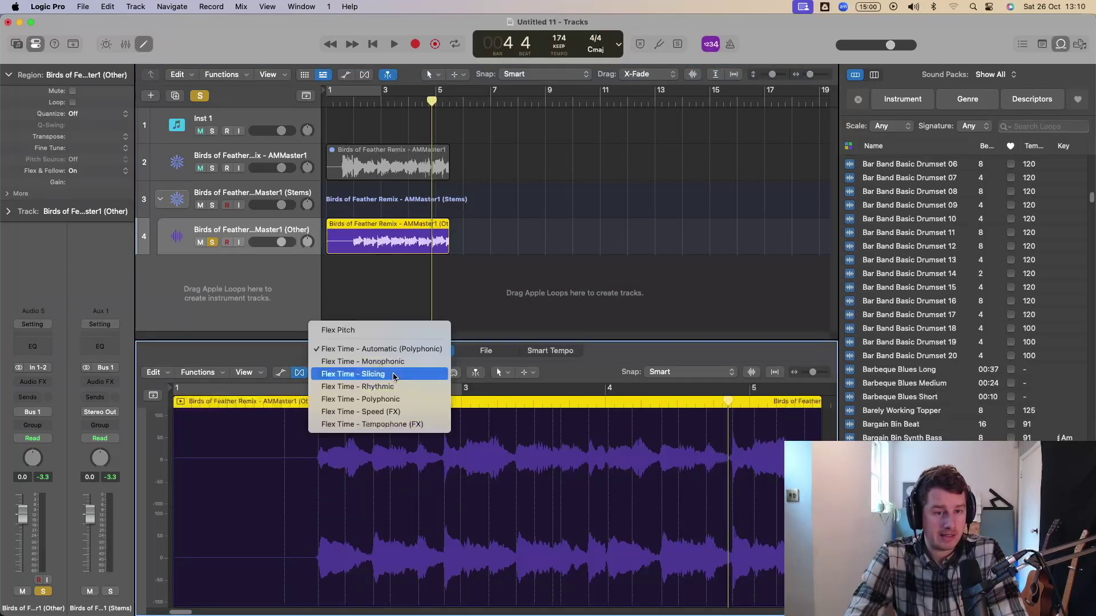
left_click(372, 330)
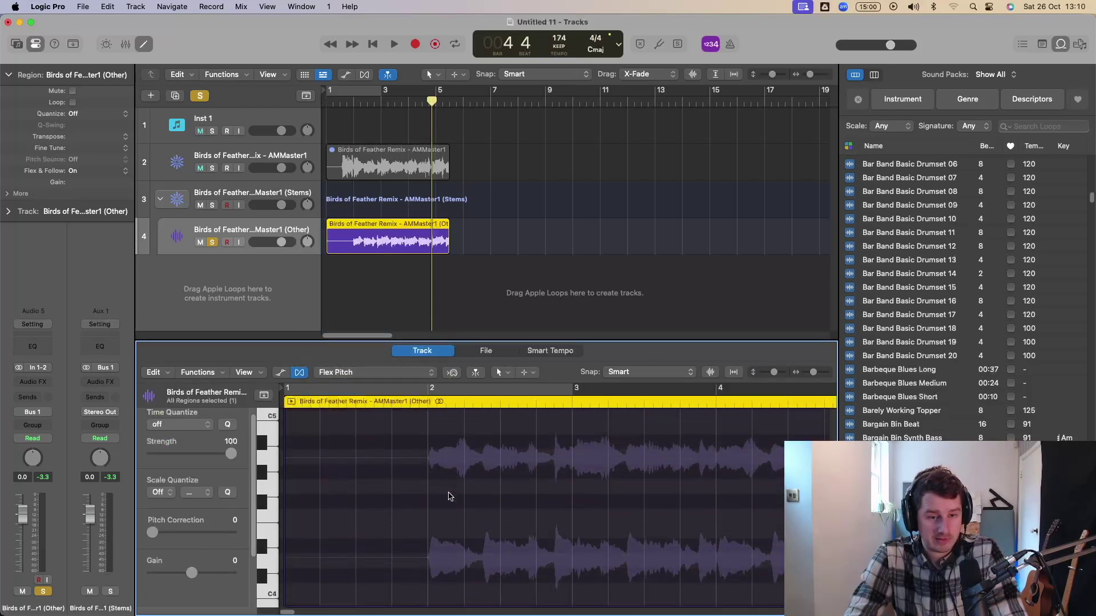
left_click(572, 504, "ctrl+alt")
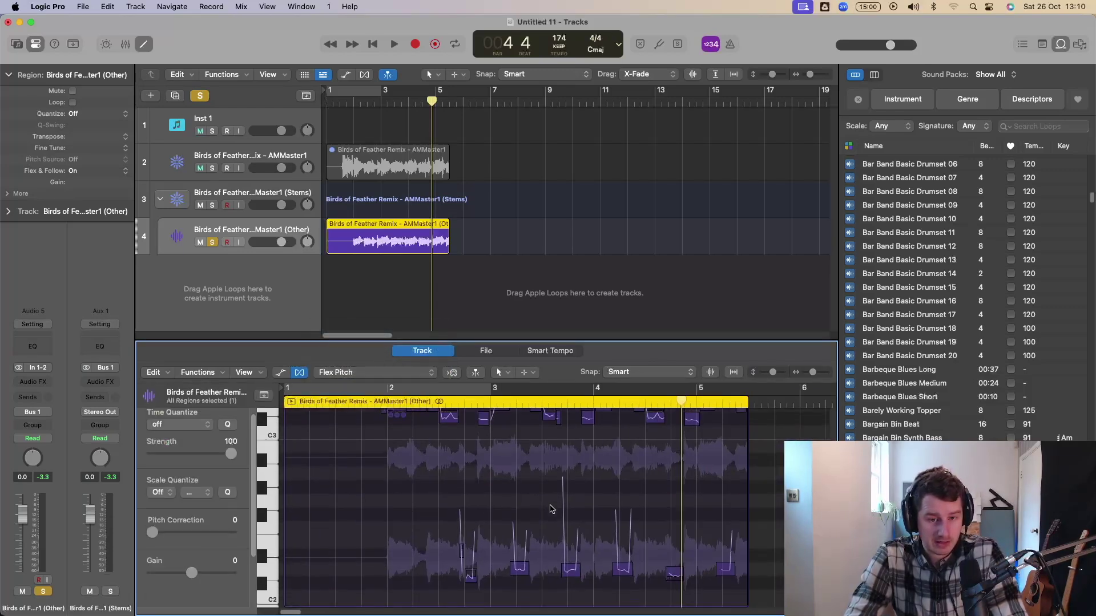
scroll(551, 506, "up", 3)
scroll(549, 507, "up", 1)
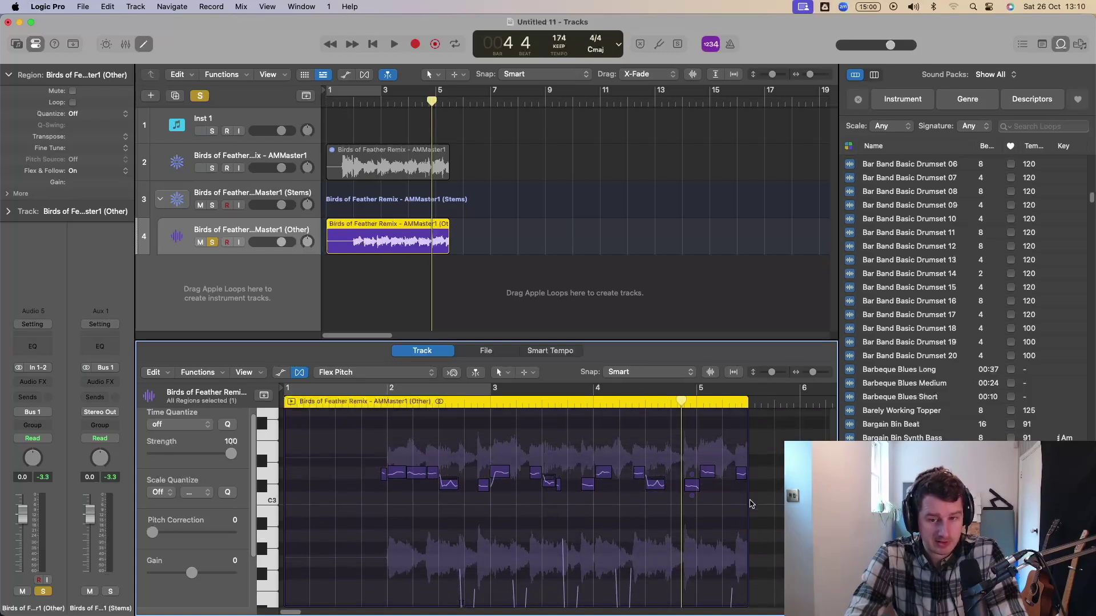
scroll(833, 404, "up", 10)
scroll(834, 403, "down", 10)
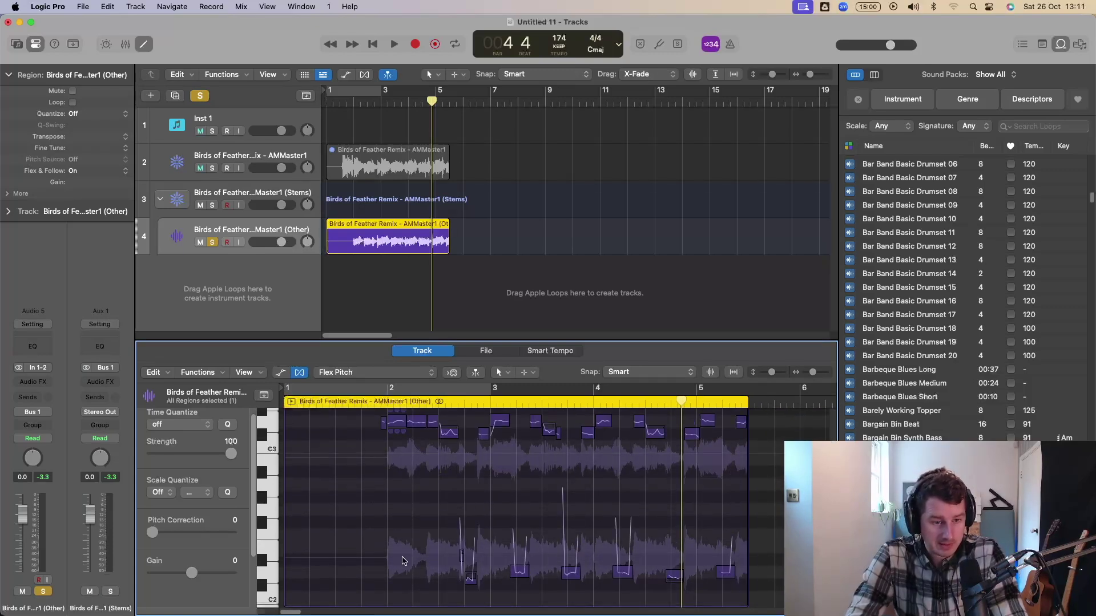
scroll(589, 487, "up", 1)
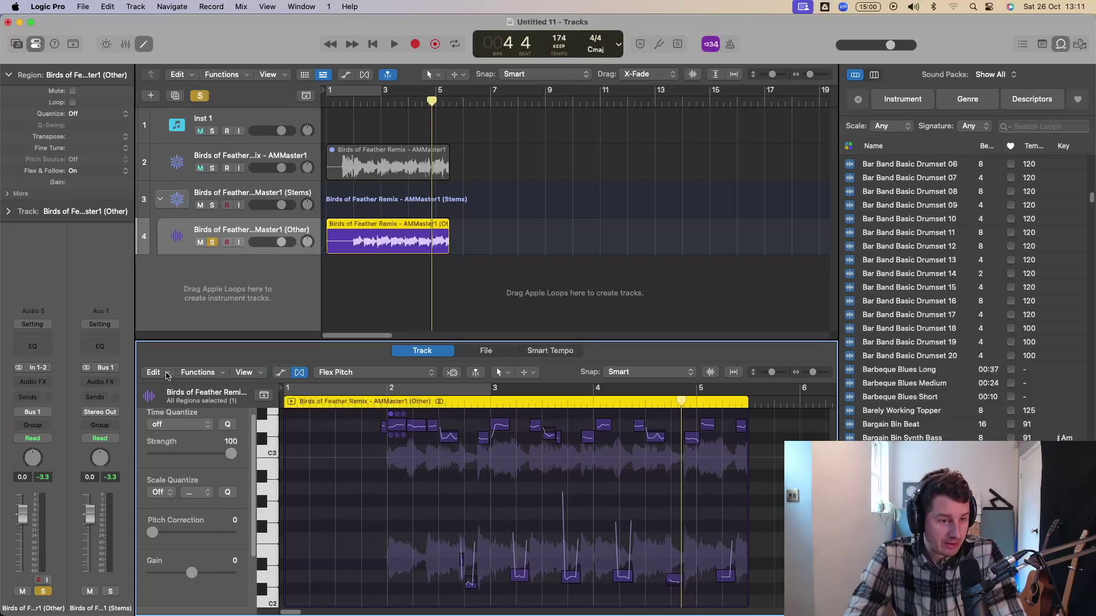
Step: Create a Classic Electric Piano MIDI track from the detected pitches and solo it
left_click(167, 375)
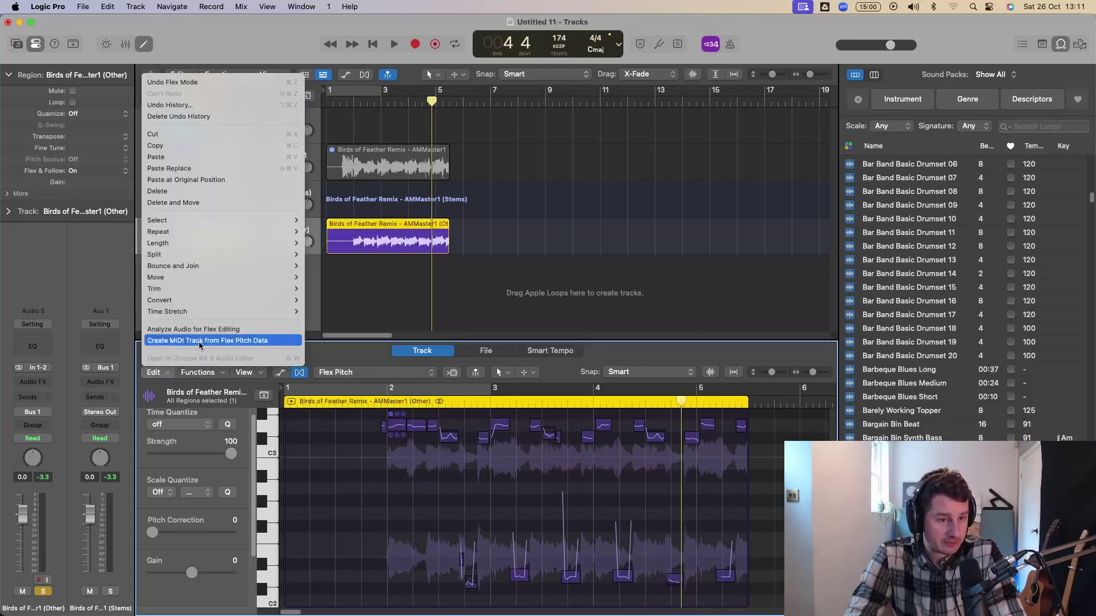
left_click(199, 342)
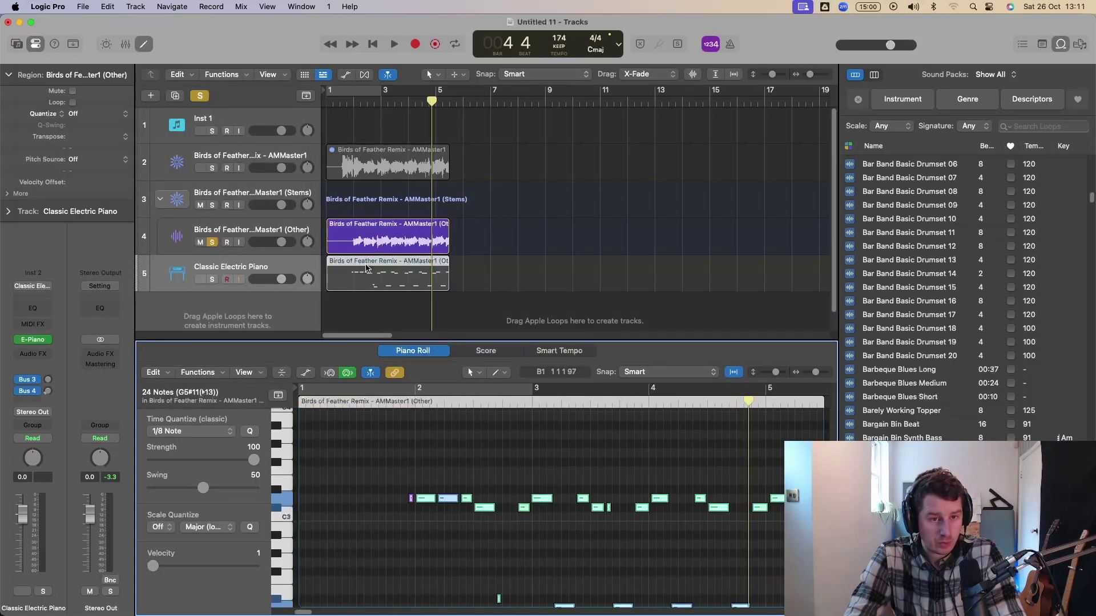
left_click(213, 274)
left_click(313, 261)
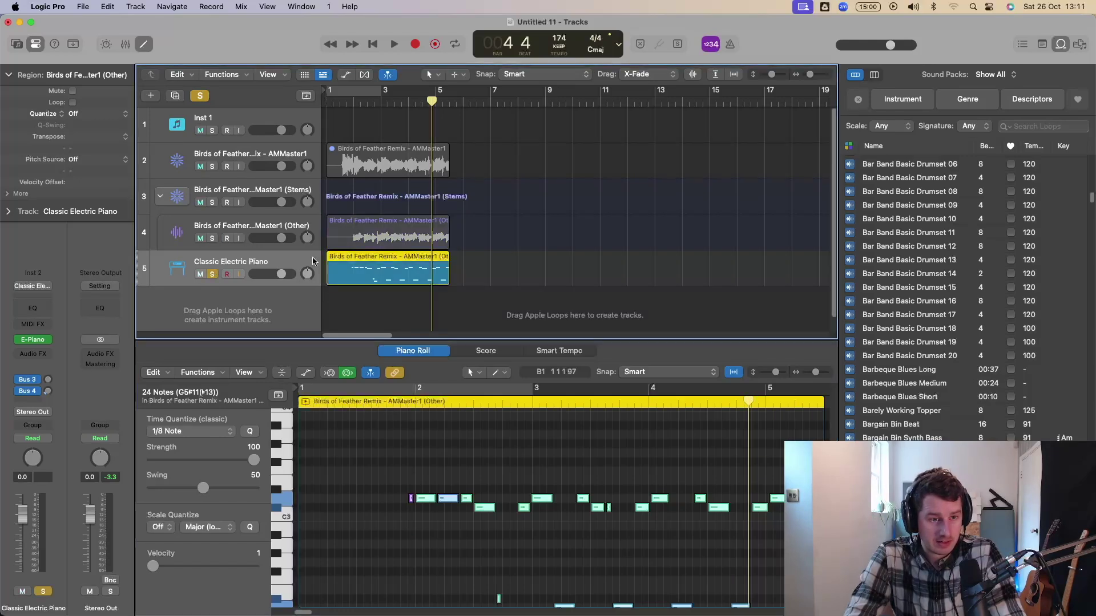
Step: Select all notes in the Piano Roll and set their velocity to 71
scroll(523, 524, "down", 3)
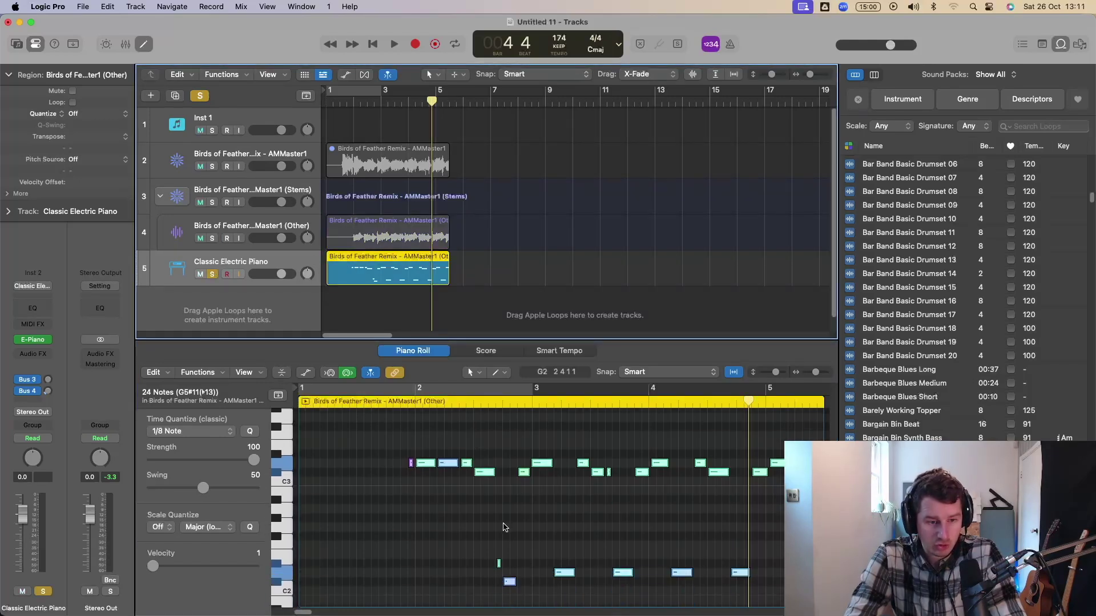
left_click(523, 524)
left_click(523, 524, "ctrl+alt")
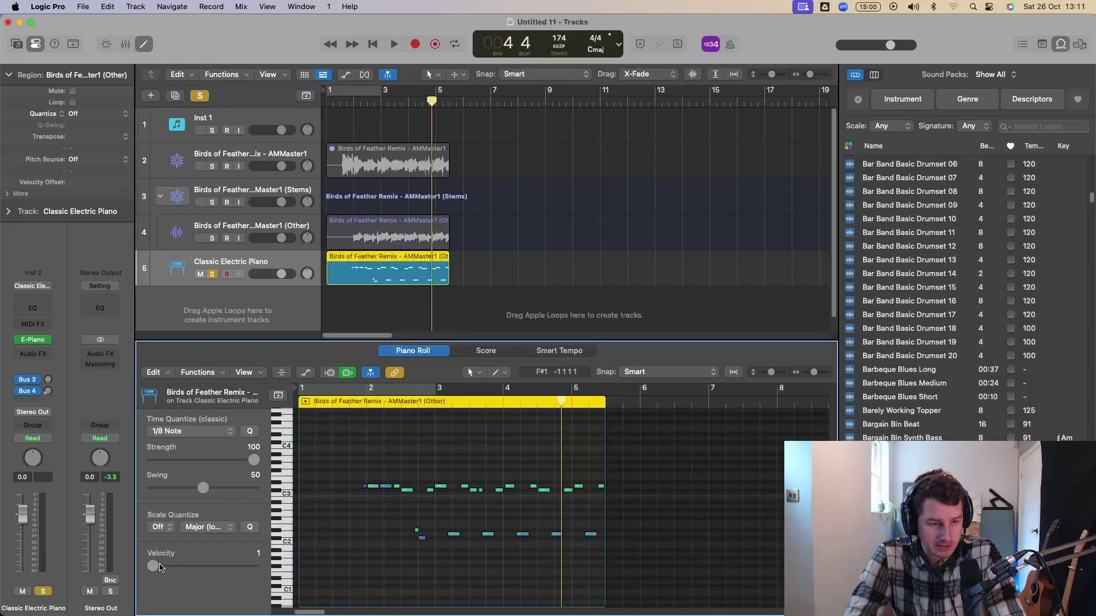
key("super+a")
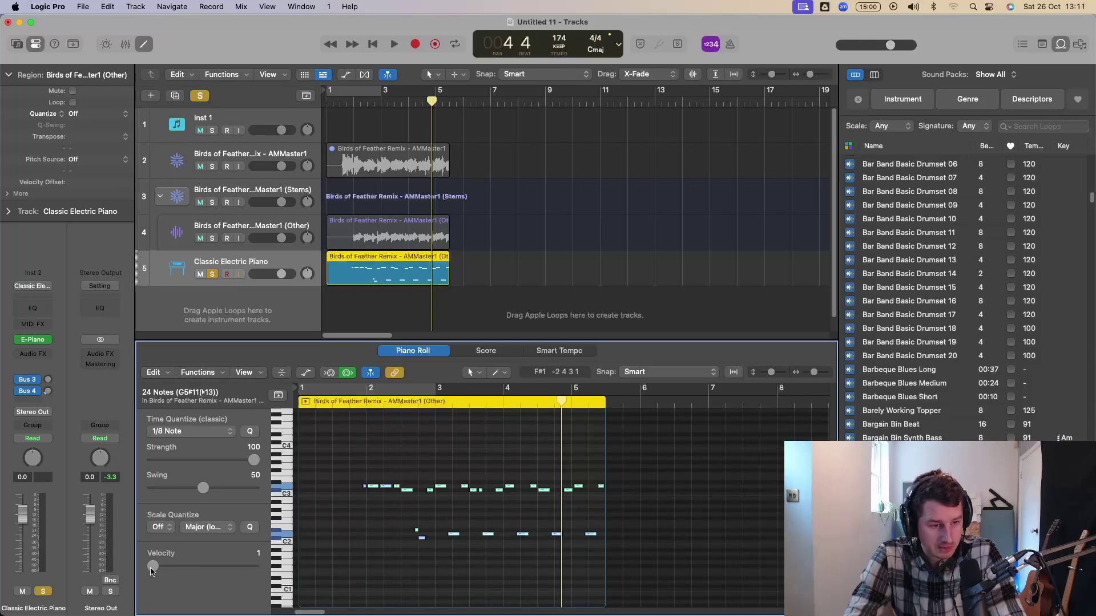
left_click_drag(152, 567, 235, 582)
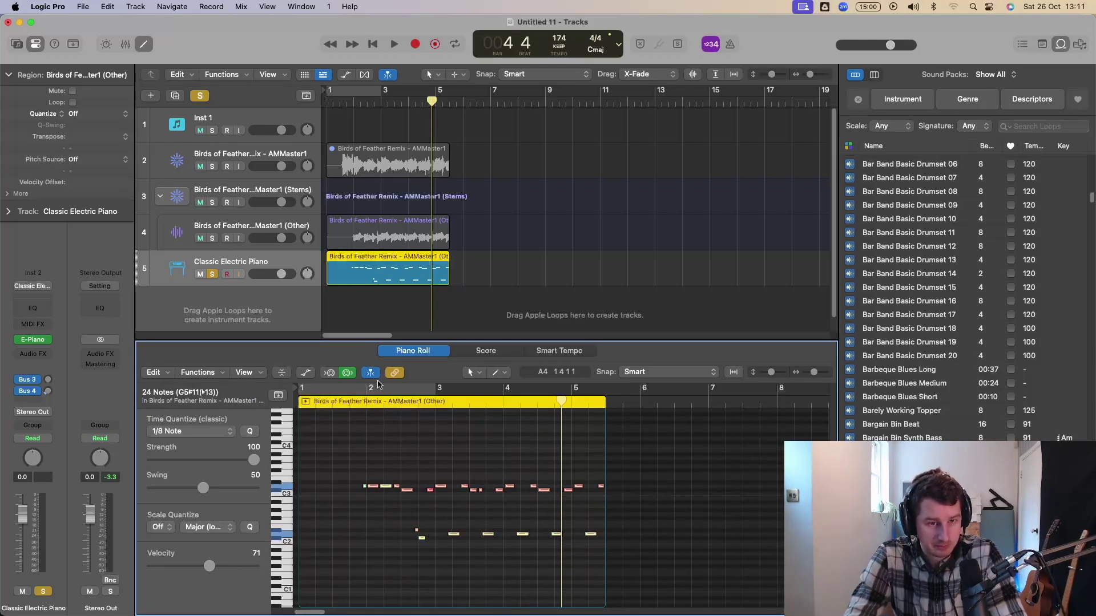
Step: Loop bars 2 to 4, then extend the loop past bar 5, auditioning each
left_click_drag(352, 91, 434, 97)
key("space")
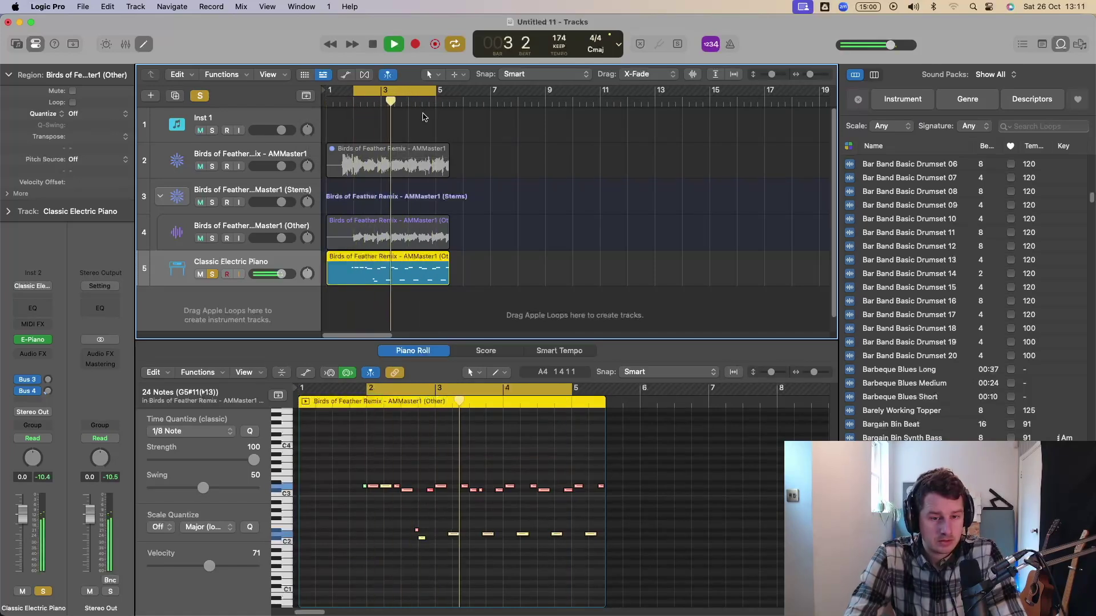
key("space")
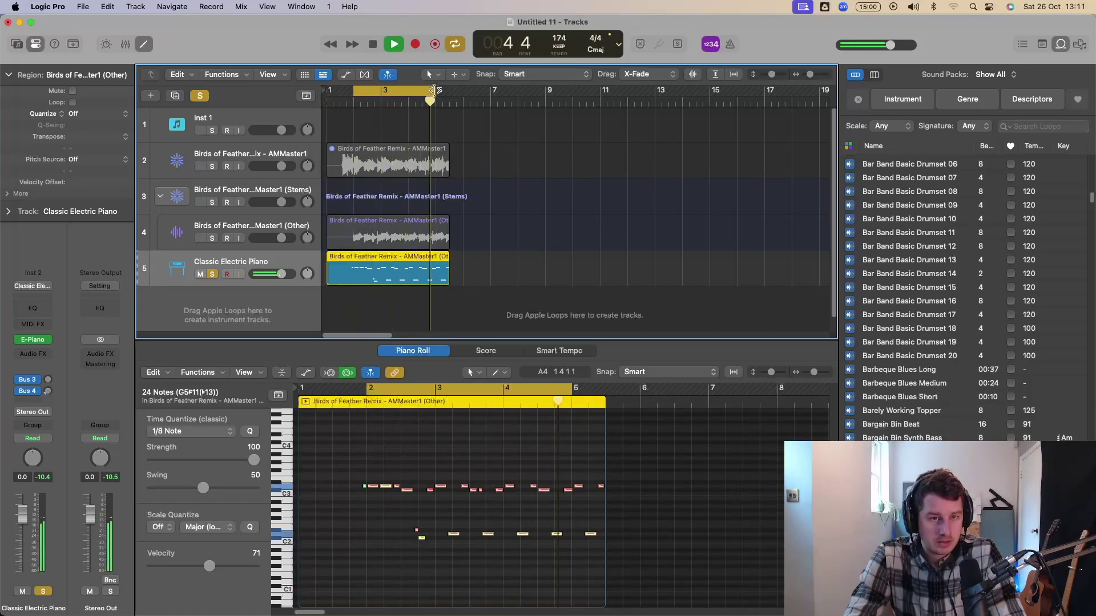
left_click_drag(437, 92, 449, 93)
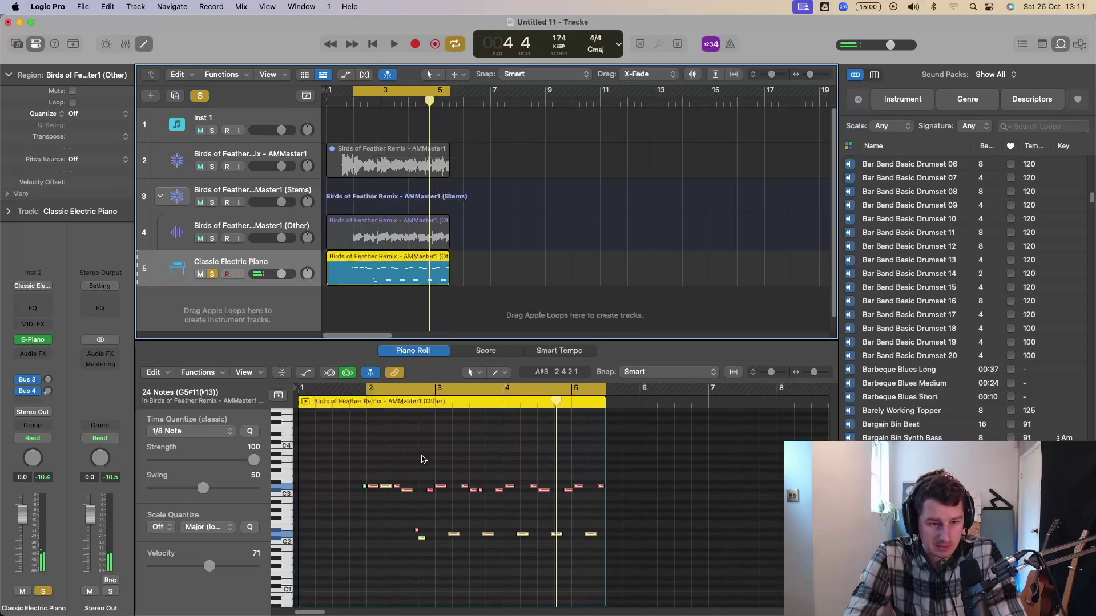
key("space")
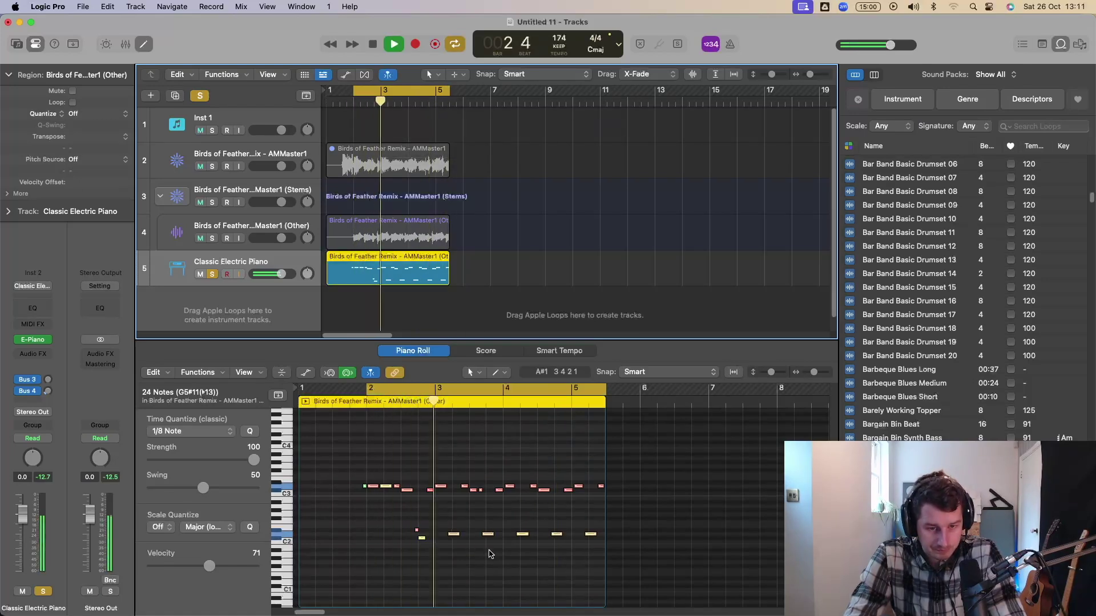
key("space")
Step: Adjust a single note's length, then delete the seven leftmost notes
left_click(481, 522)
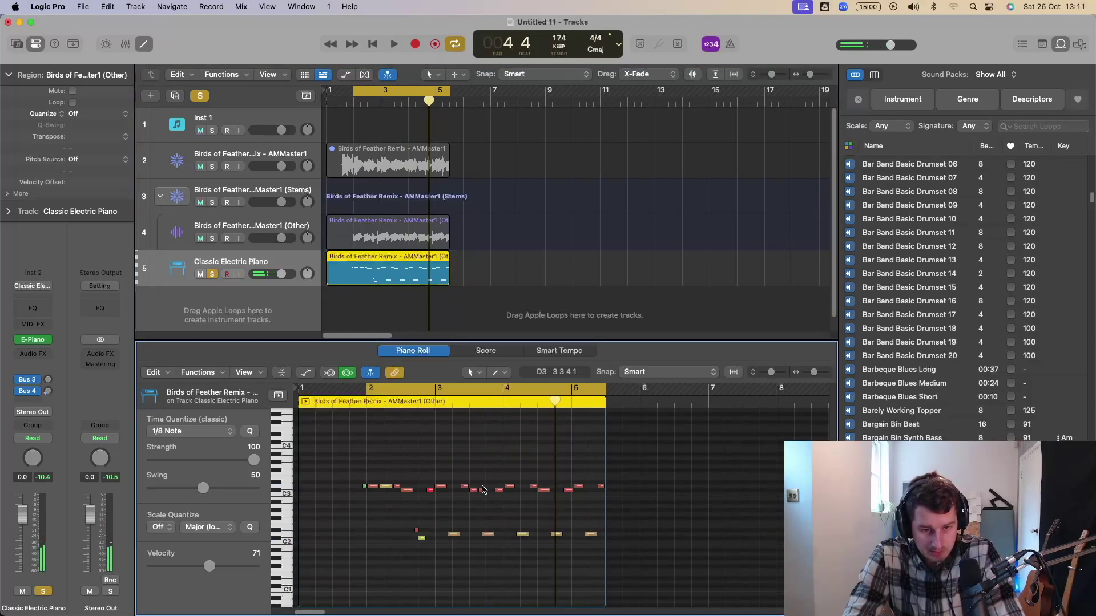
left_click(481, 489)
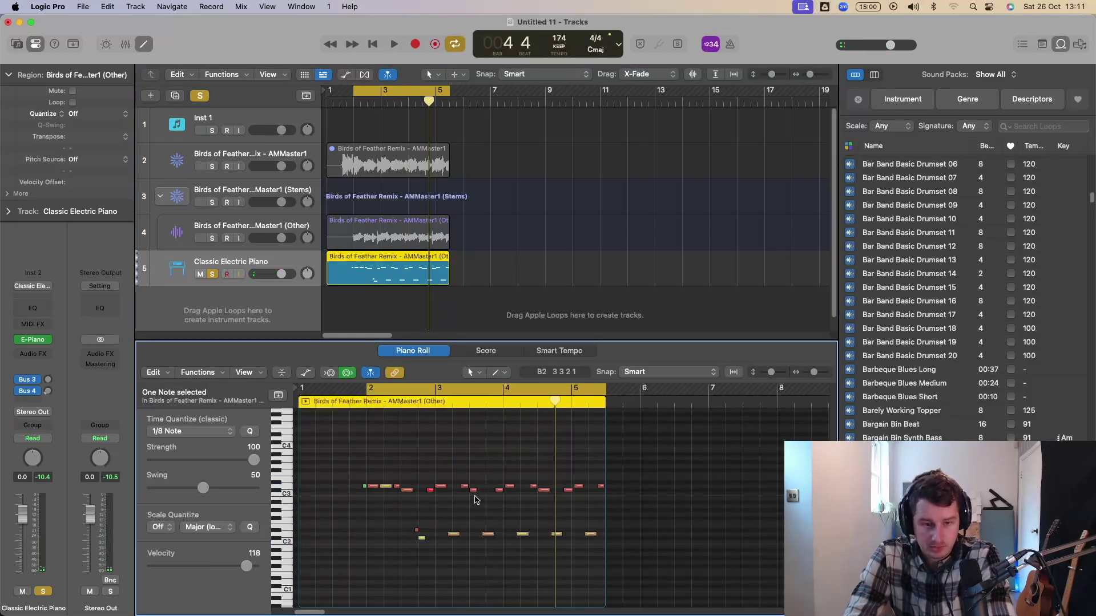
left_click_drag(477, 496, 481, 496)
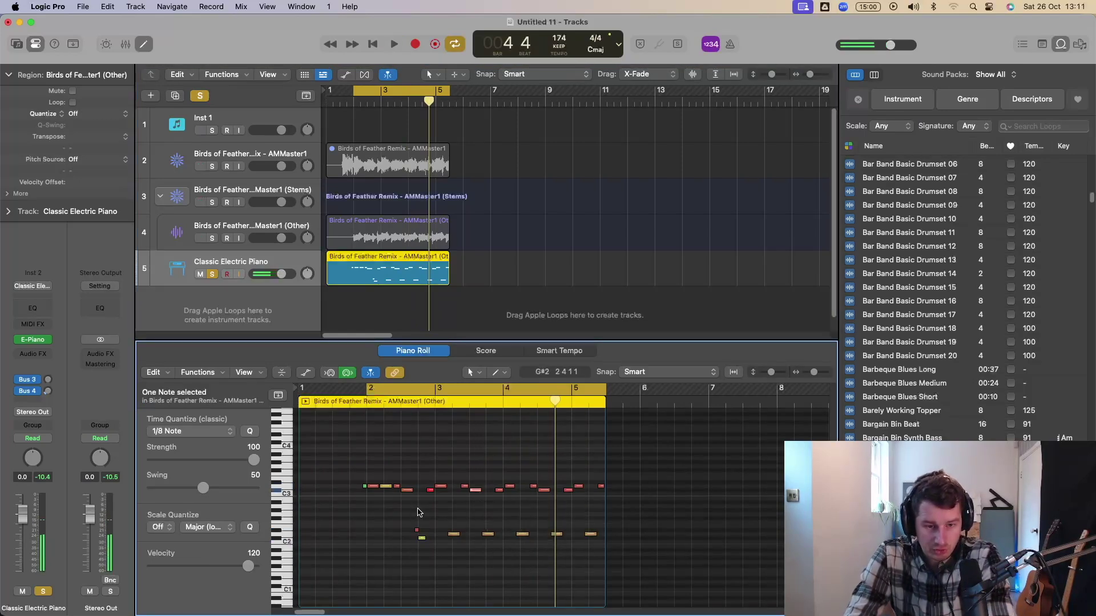
left_click_drag(421, 511, 390, 542)
left_click_drag(348, 473, 435, 572)
key("Delete")
Step: Loop bars 3 to 5 and trim the piano region to start at bar 3
left_click_drag(439, 390, 571, 391)
key("space")
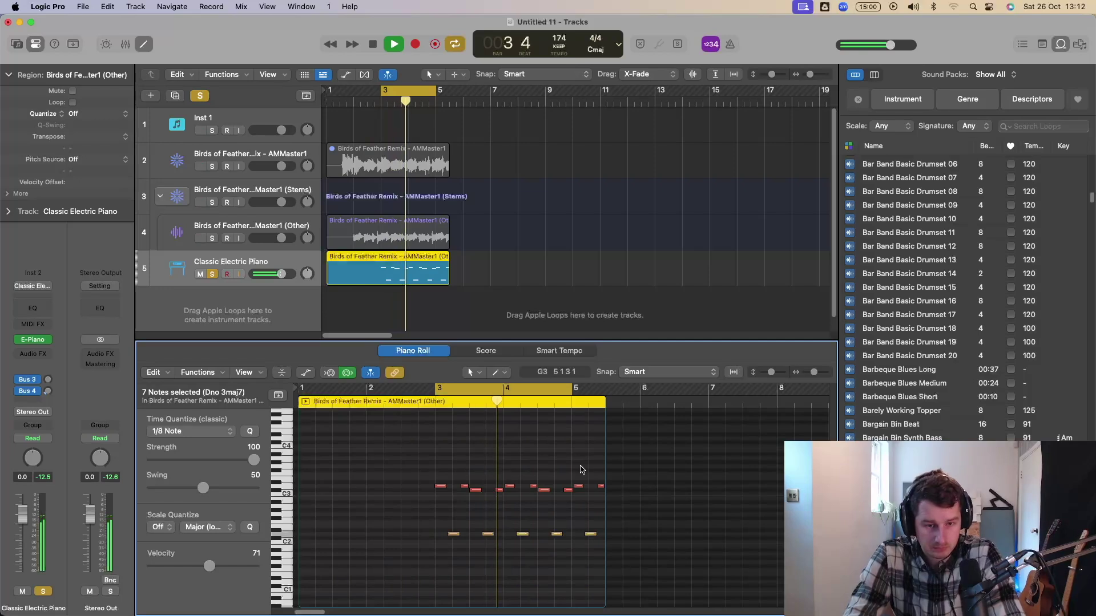
key("space")
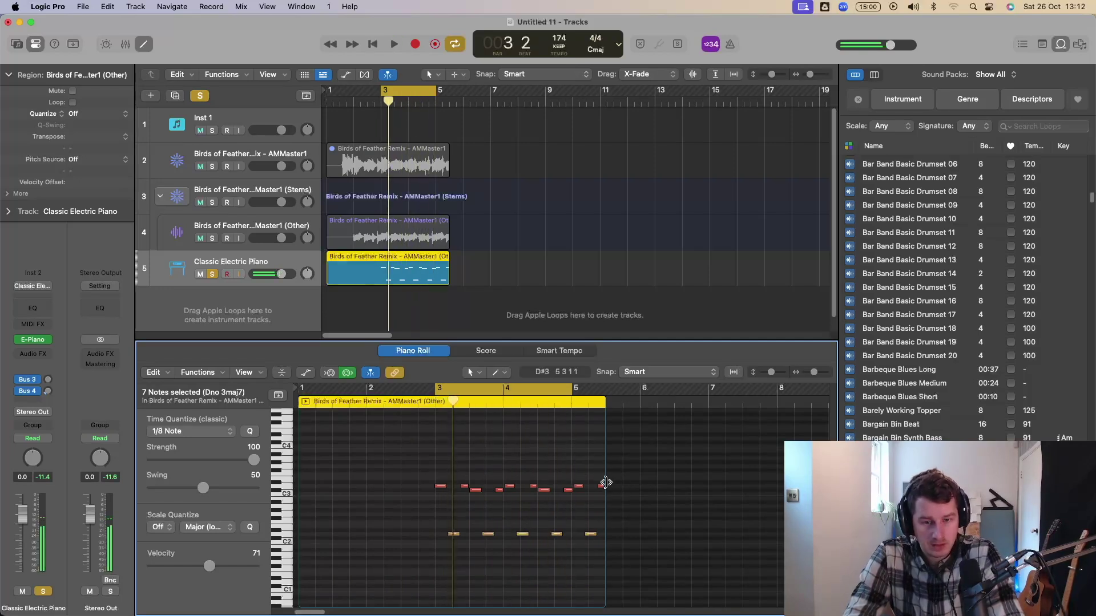
left_click_drag(325, 286, 382, 286)
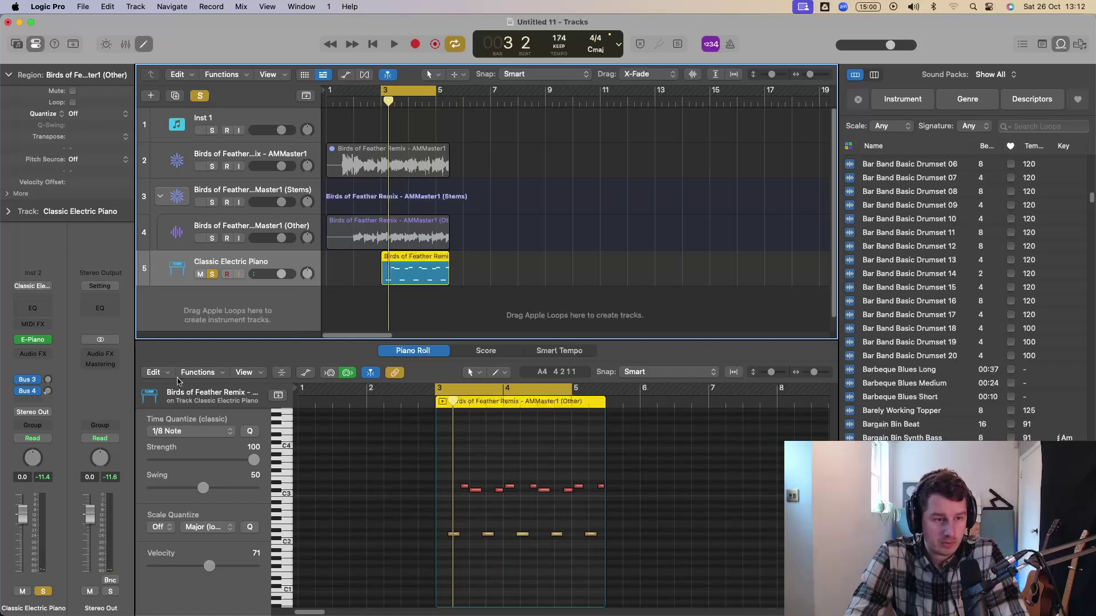
Step: Replace the piano track's instrument with Retro Synth (Stereo) and play the part
left_click(45, 341)
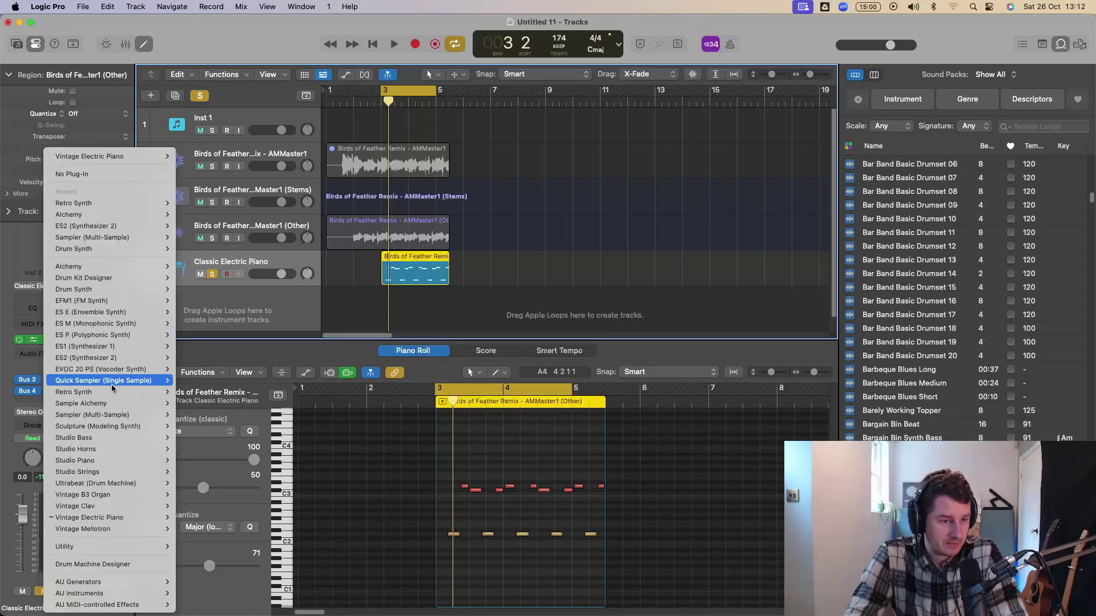
left_click(189, 392)
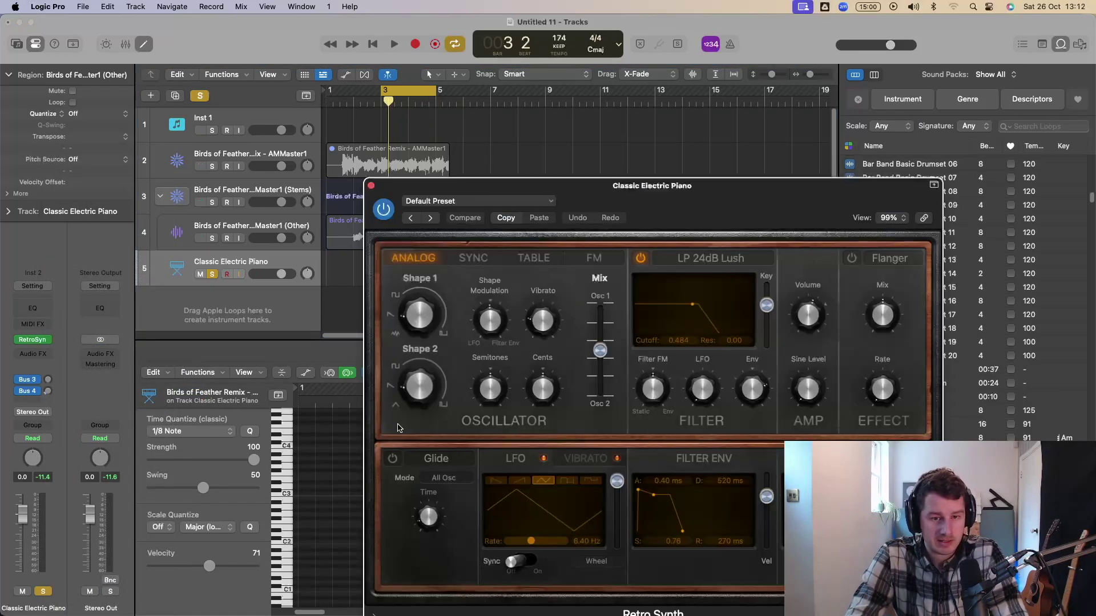
key("space")
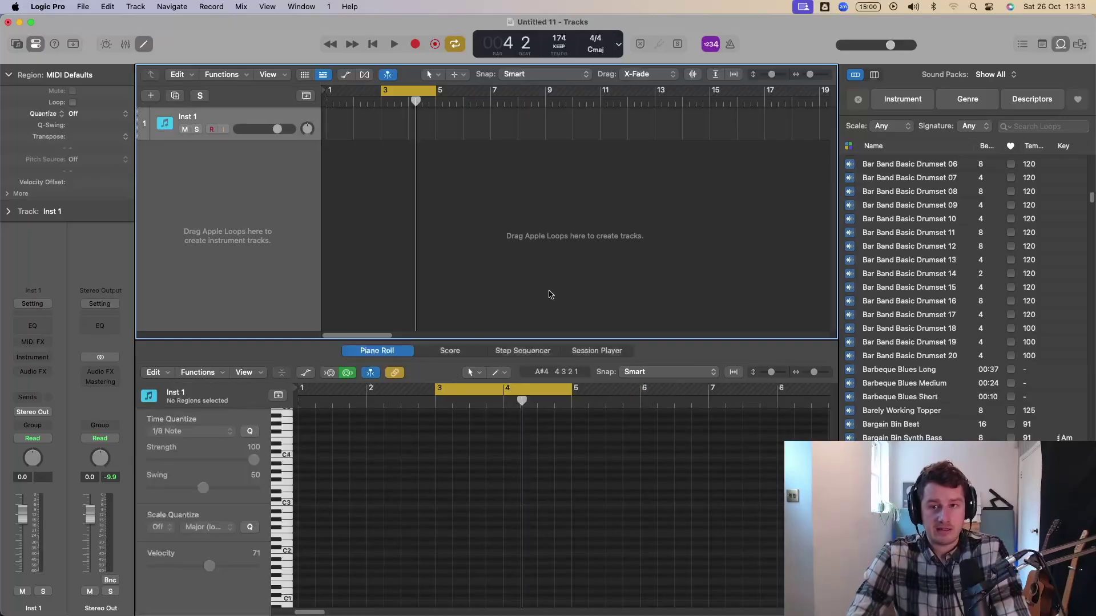
Step: Search the Loop Browser for 'drum' and place 60s Shuffle Drumset 04 at bar 3, accepting its tempo
left_click(1046, 126)
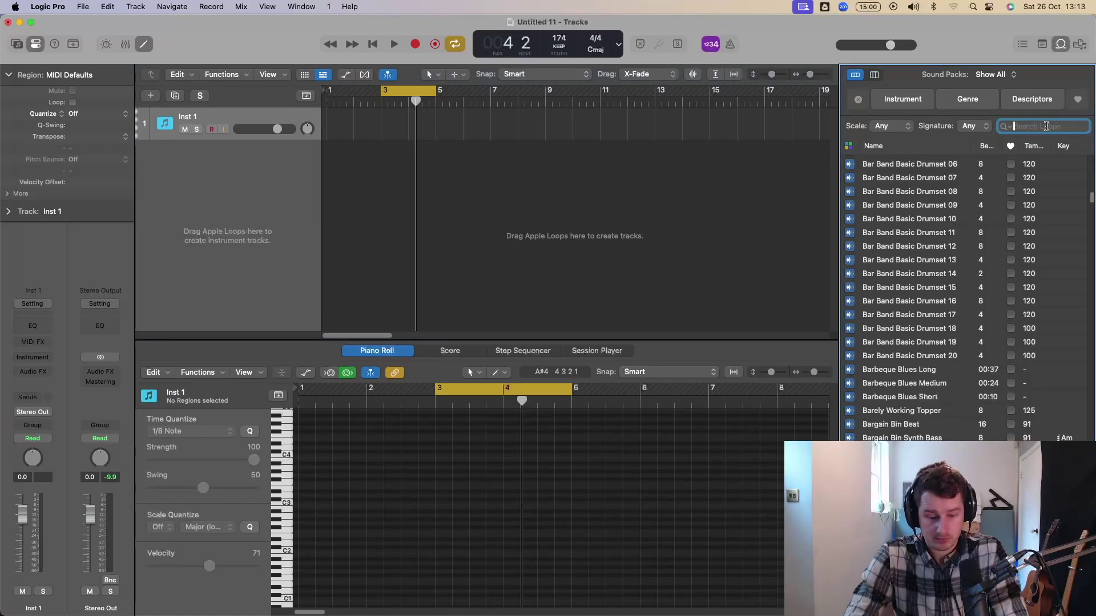
type("drum")
left_click(906, 395)
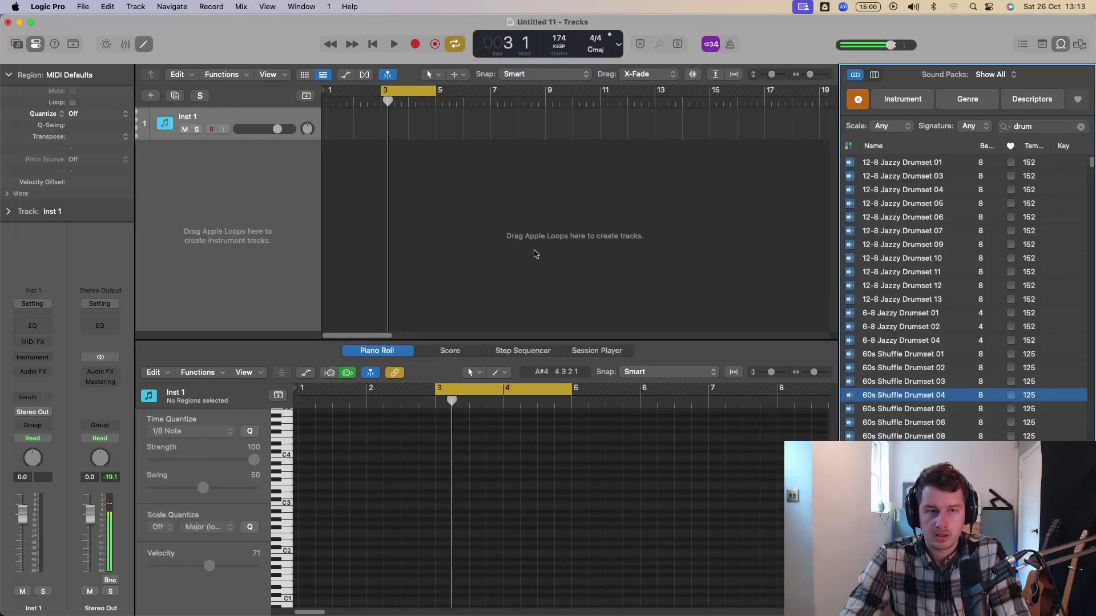
left_click_drag(973, 400, 383, 216)
left_click(556, 237)
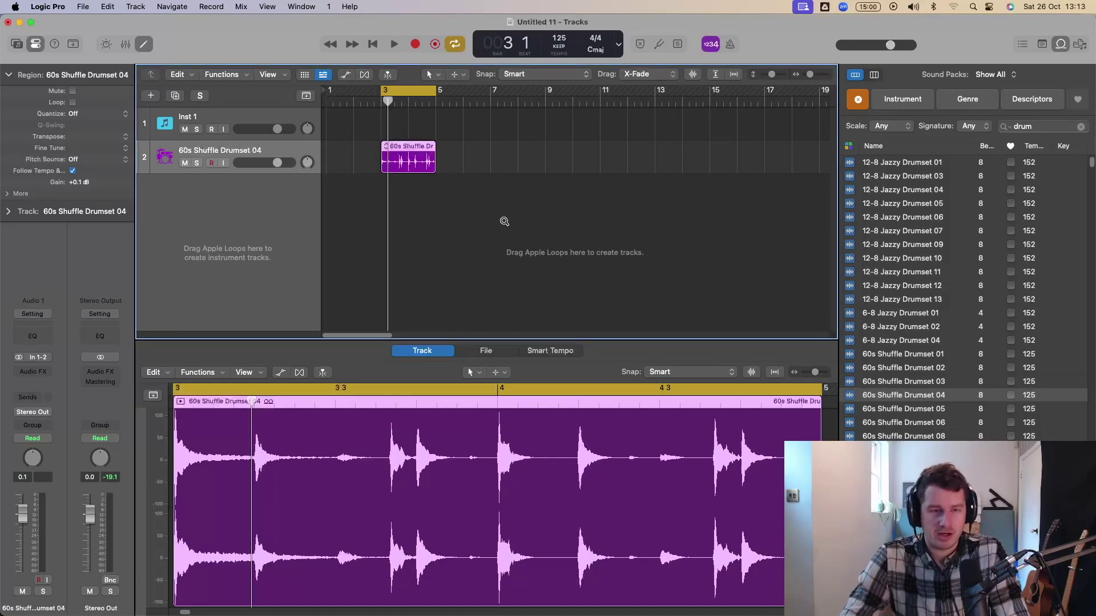
Step: Play the drum loop with cycle off, then open Remove Silence on its region with Ctrl+X
left_click_drag(505, 222, 330, 107)
left_click(649, 272, "ctrl+alt")
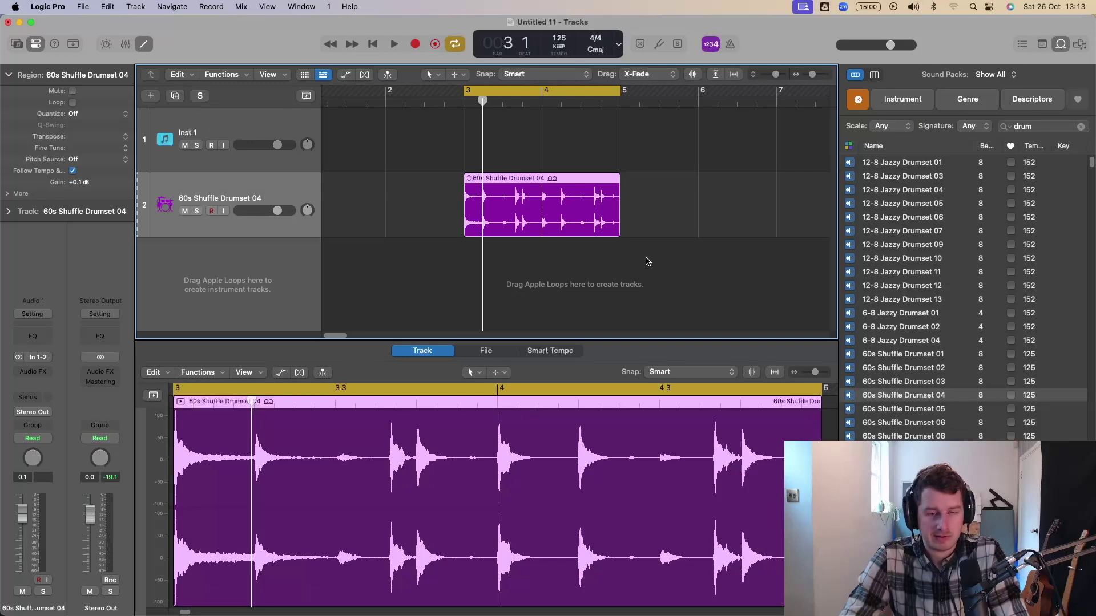
key("c")
key("space")
left_click(557, 242)
left_click(554, 208)
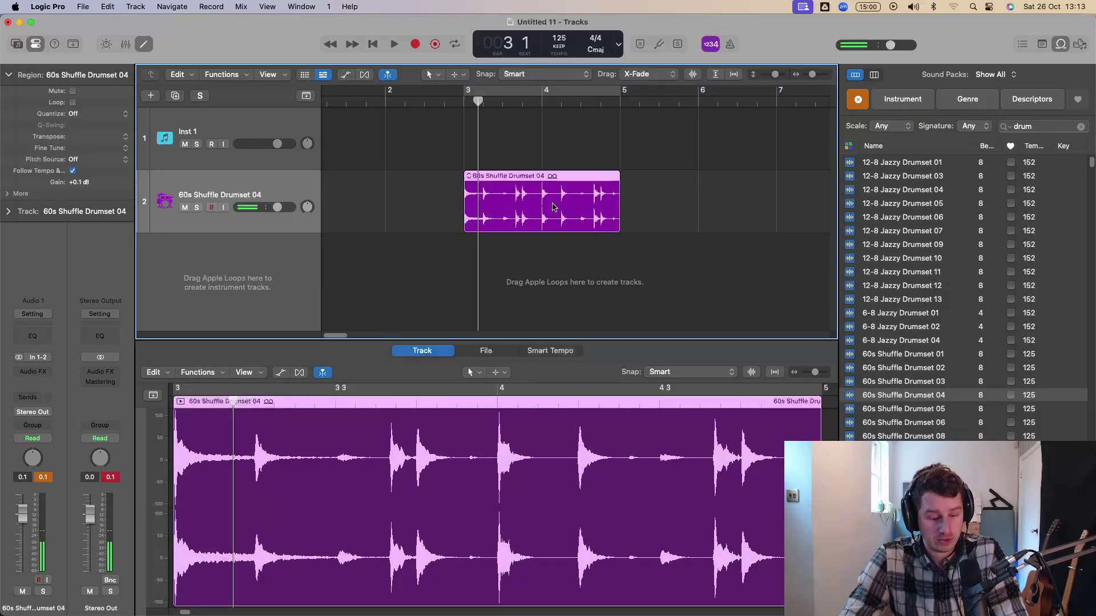
key("ctrl+x")
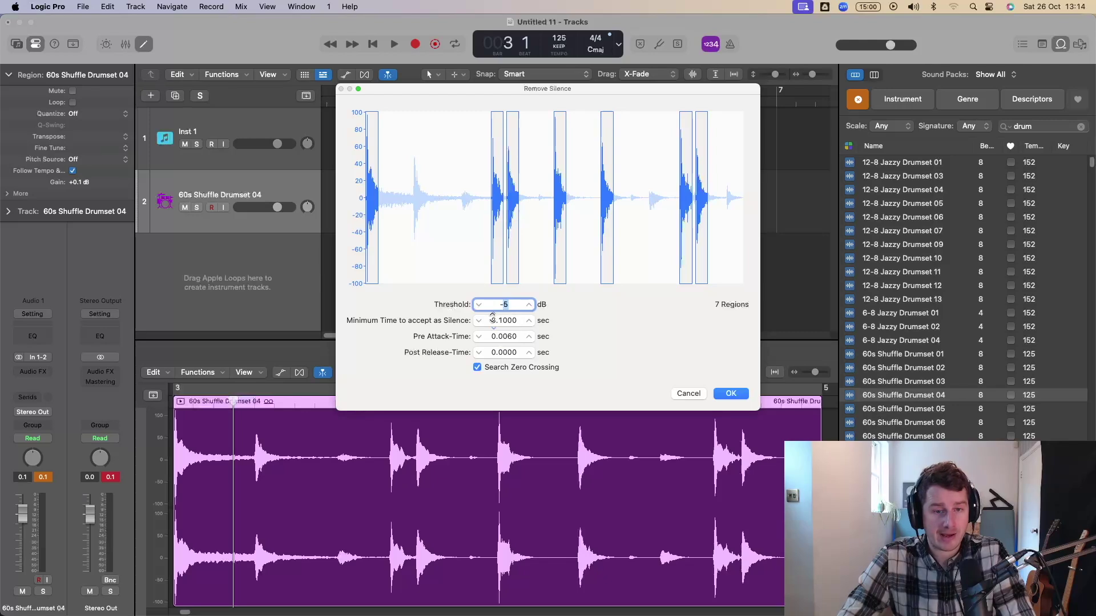
Step: Set the Remove Silence threshold to -15 dB for 6 regions and apply it
left_click(476, 305)
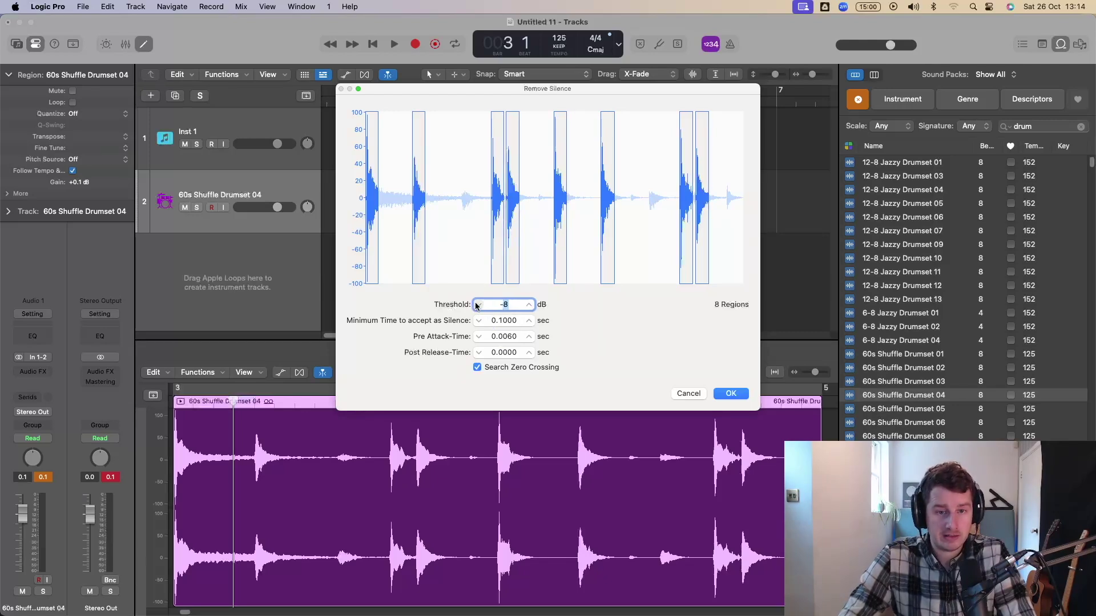
left_click(476, 305)
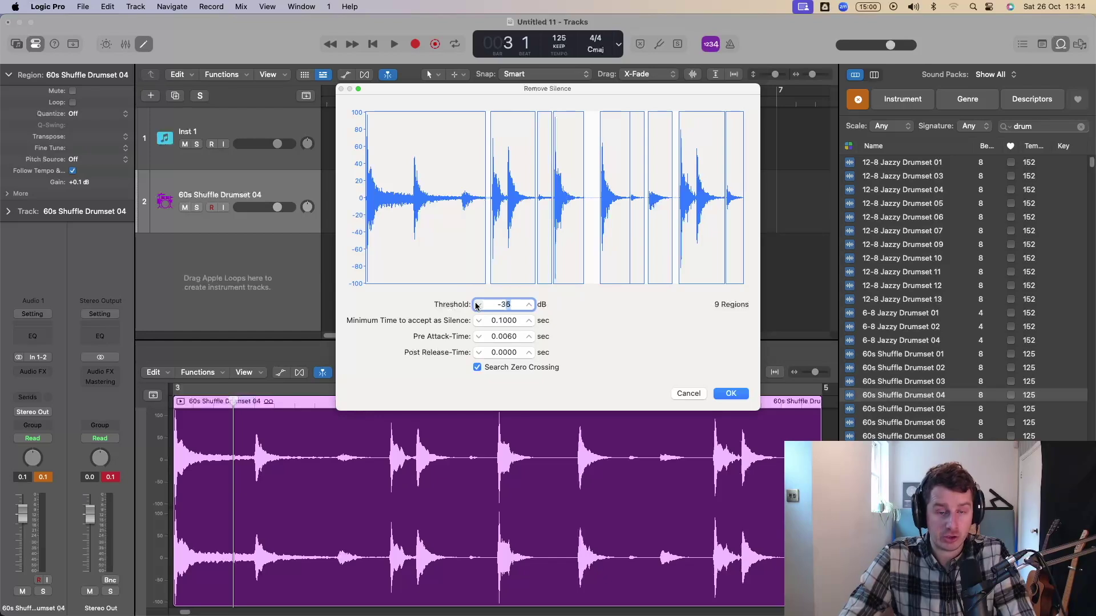
left_click(529, 303)
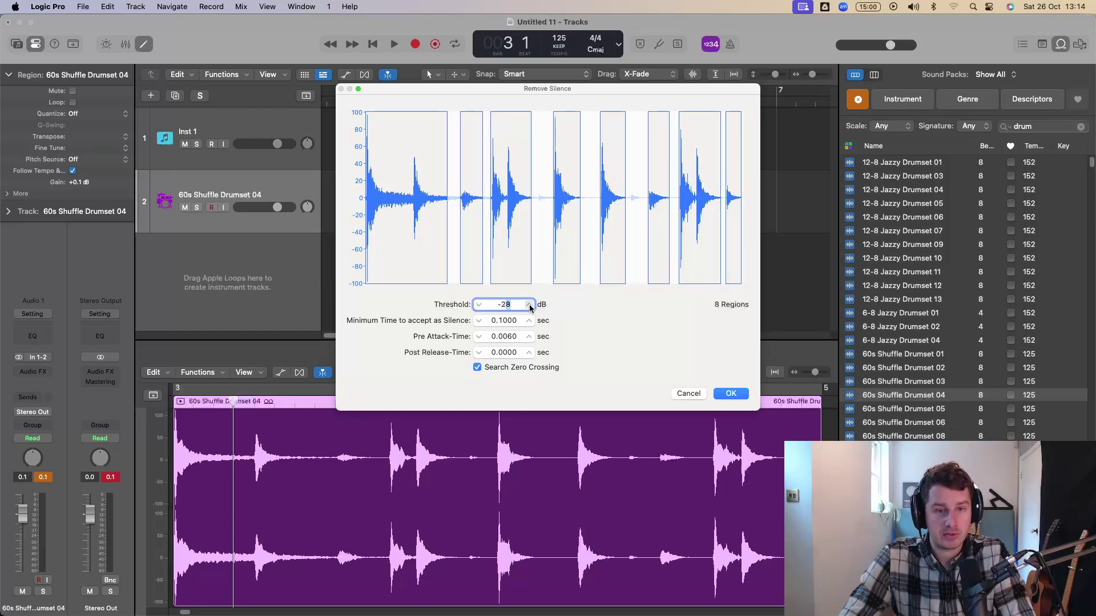
left_click(529, 304)
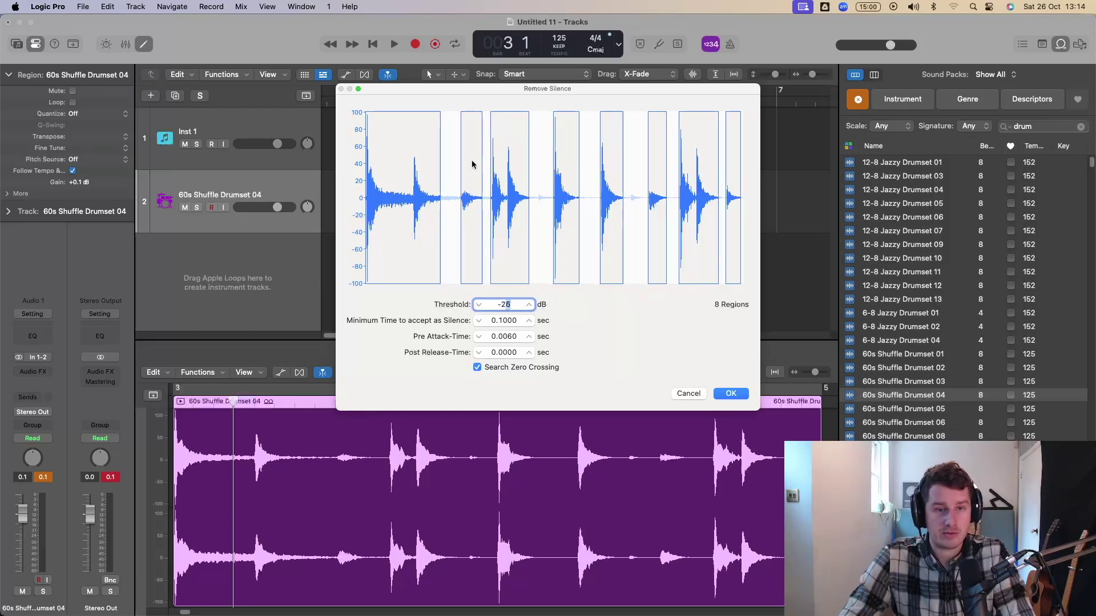
left_click(530, 304)
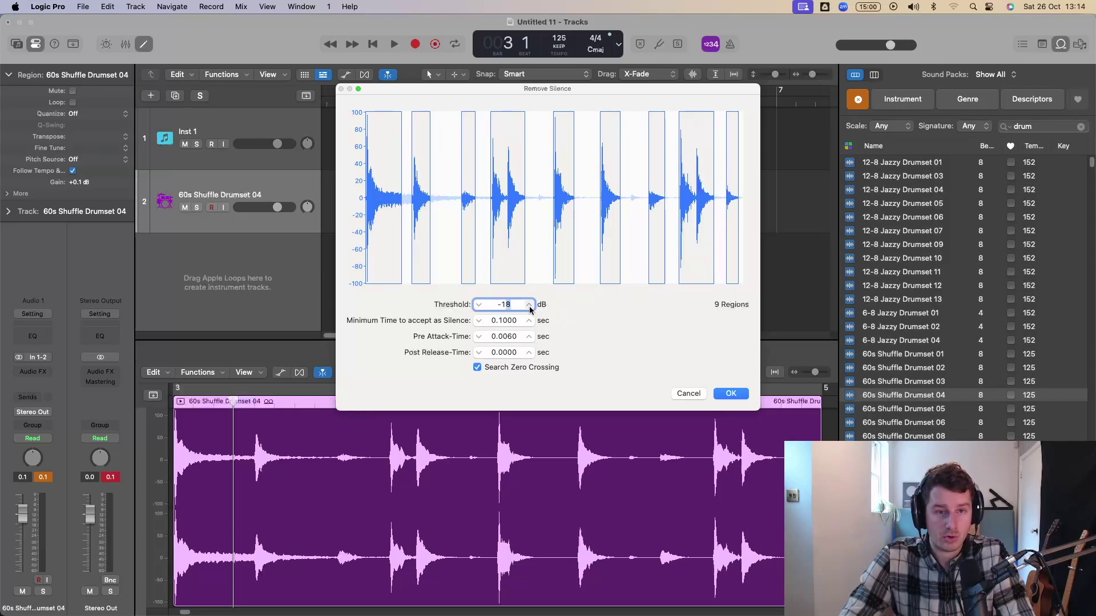
left_click(529, 305)
left_click(529, 306)
left_click(530, 306)
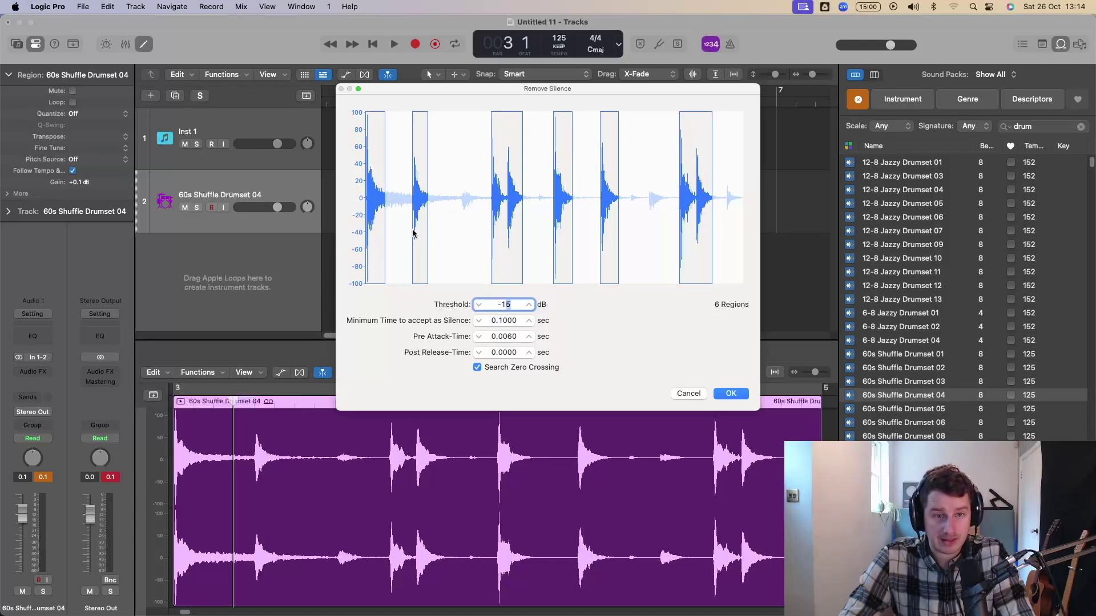
left_click(731, 394)
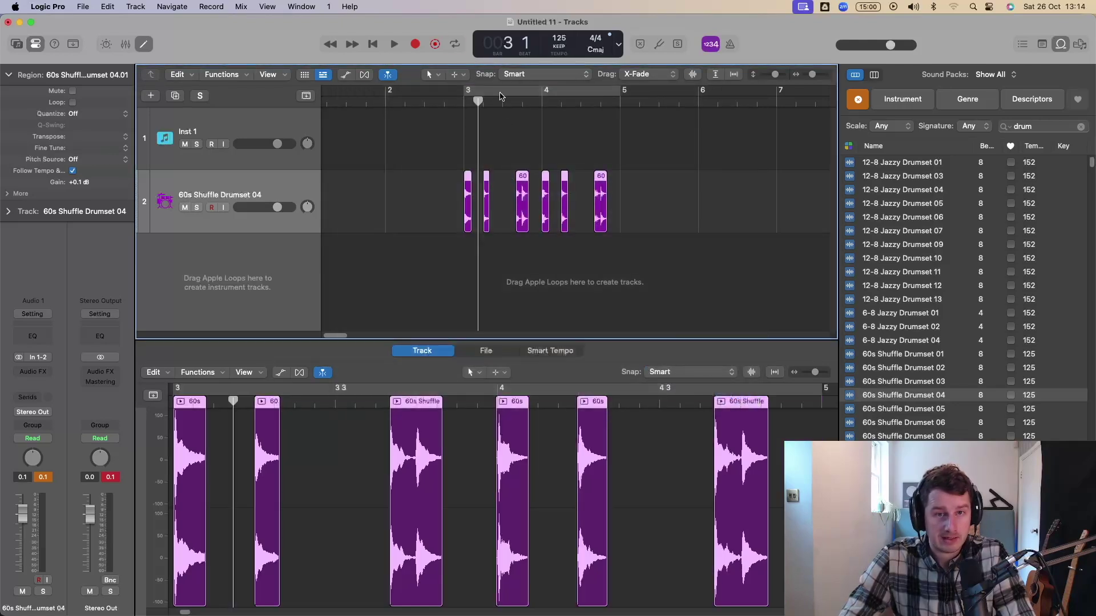
Step: Loop bars 3–5 and play back the sliced drums
left_click(500, 96)
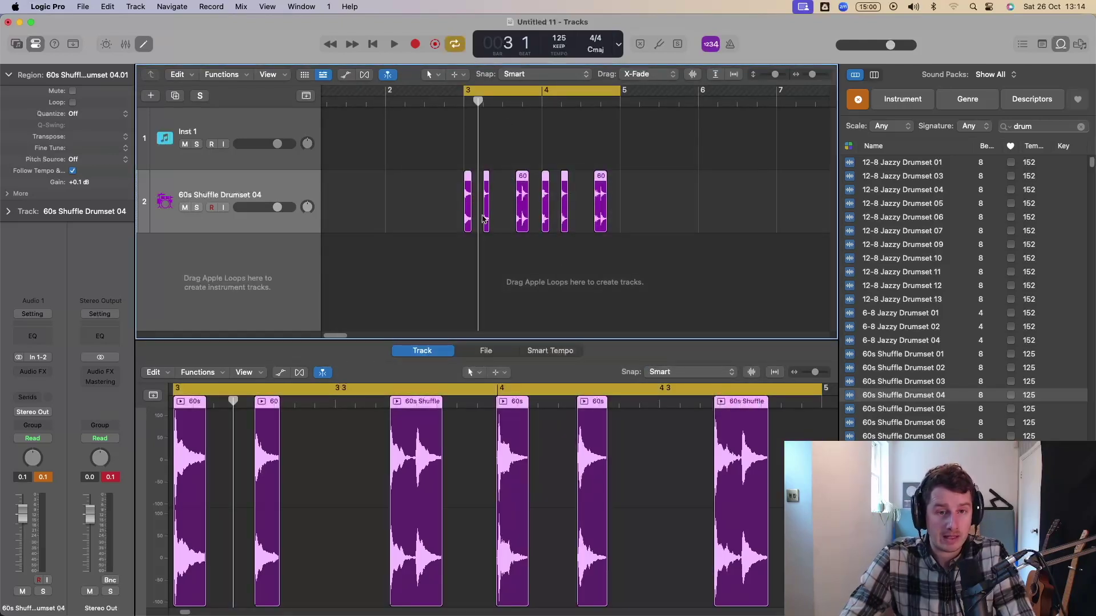
key("space")
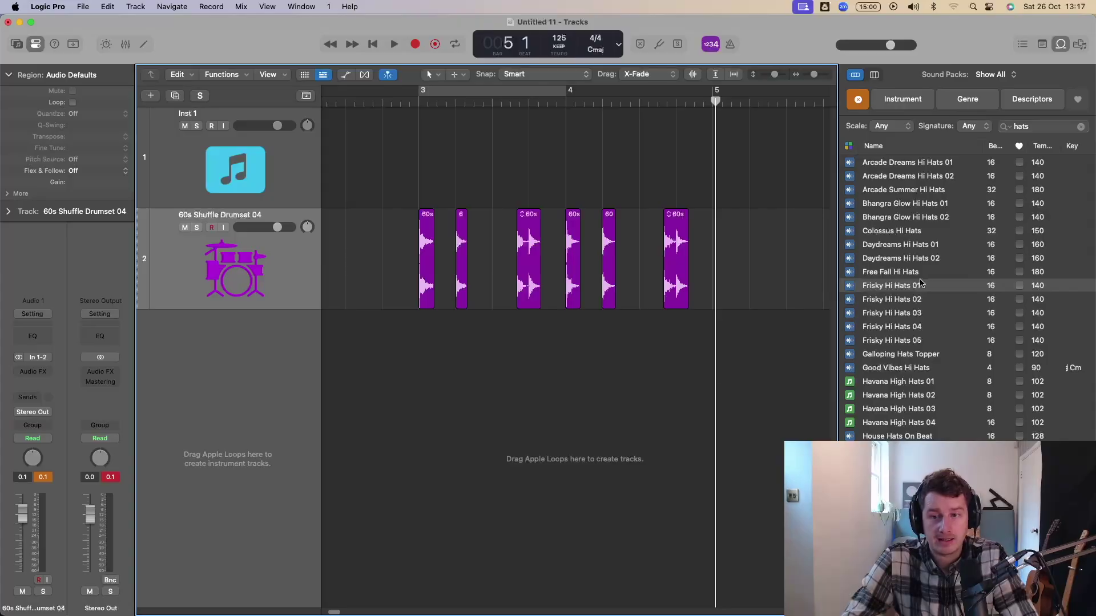
Step: Preview the Frisky Hi Hats loops and add Frisky Hi Hats 02 as a track at bar 3
left_click(916, 285)
left_click(917, 300)
left_click_drag(923, 302, 428, 340)
Step: Loop bars 3–4, play the hi-hats, and make the track rows shorter
left_click(424, 91)
key("space")
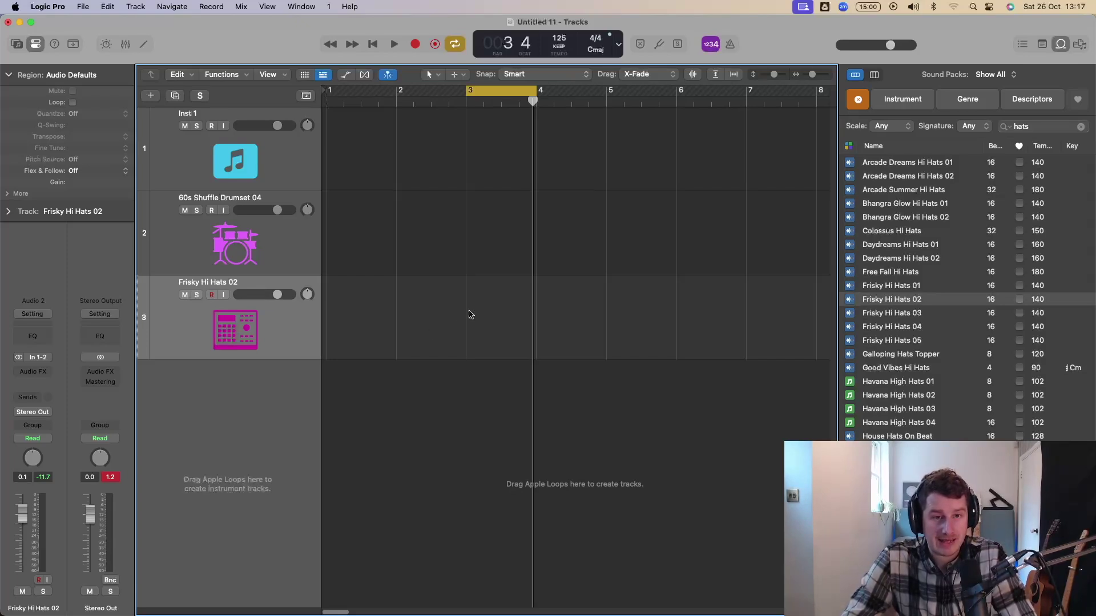
key("super+Up")
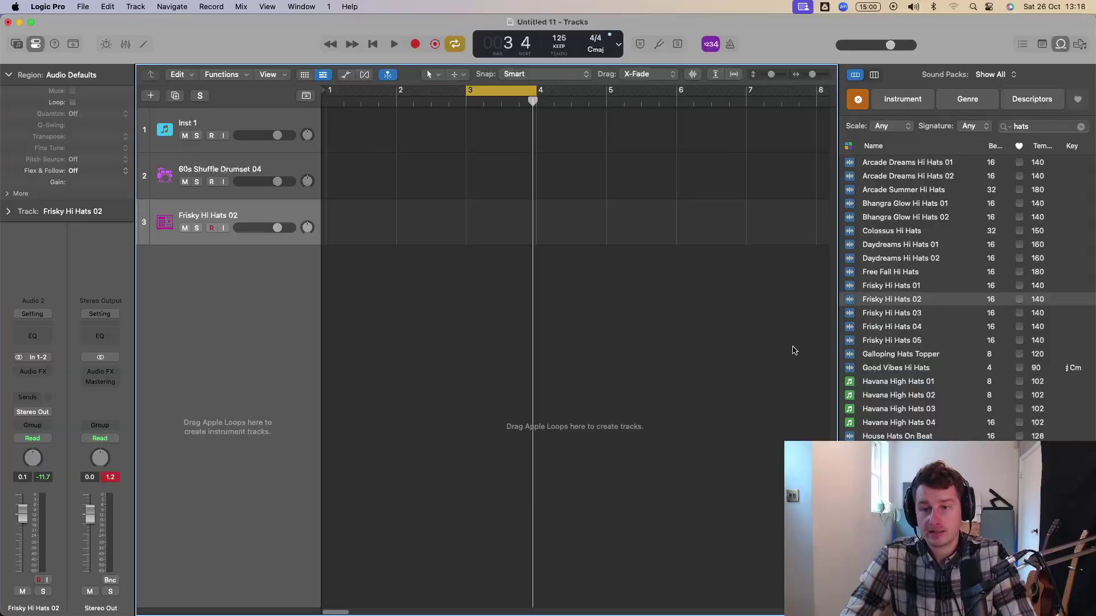
Step: Create a Tough Kit pattern track and program kick hits along the Kick 1 row
left_click(150, 96)
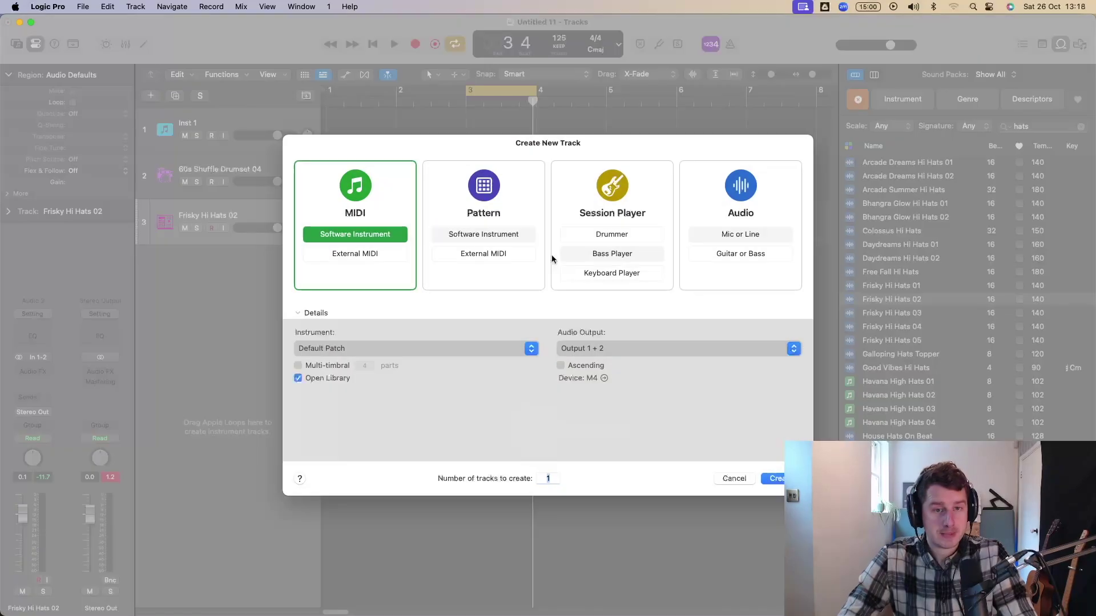
key("Return")
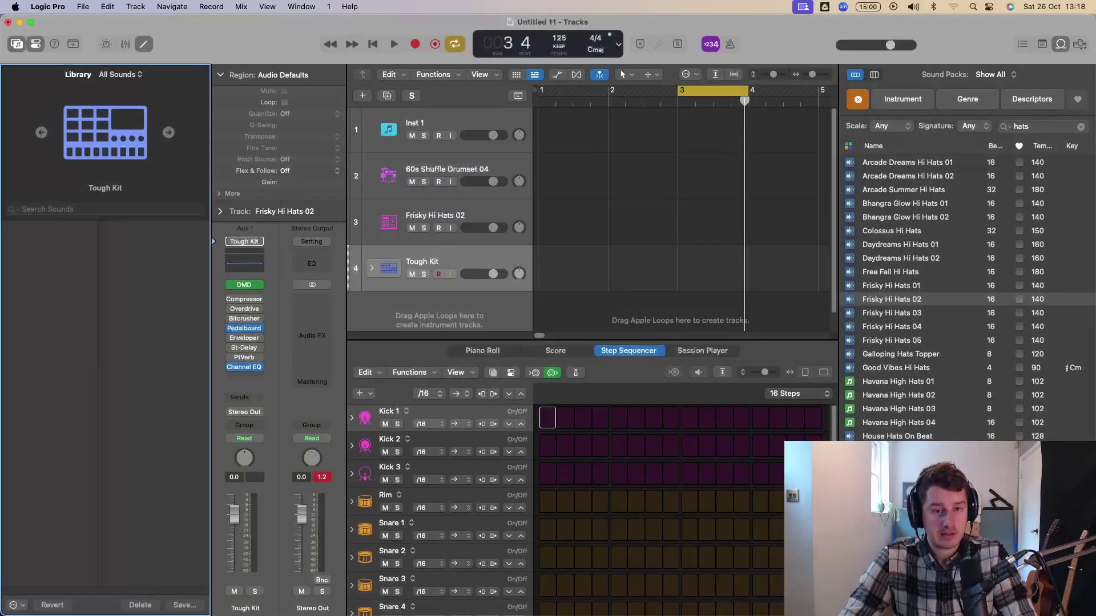
left_click(546, 418)
left_click(619, 418)
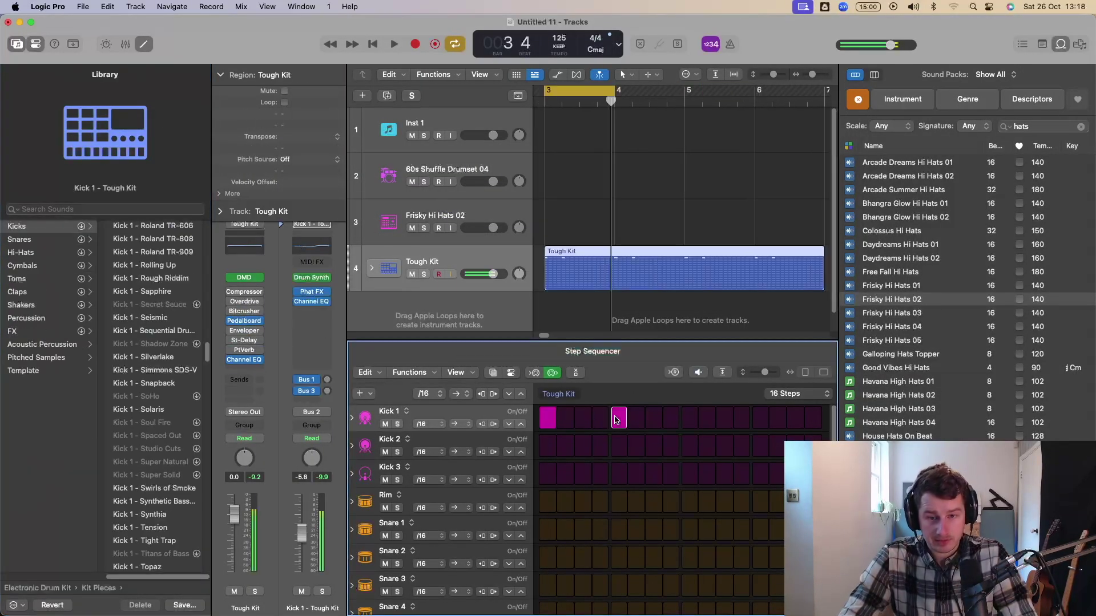
left_click_drag(690, 419, 706, 419)
left_click(760, 418)
left_click(707, 419)
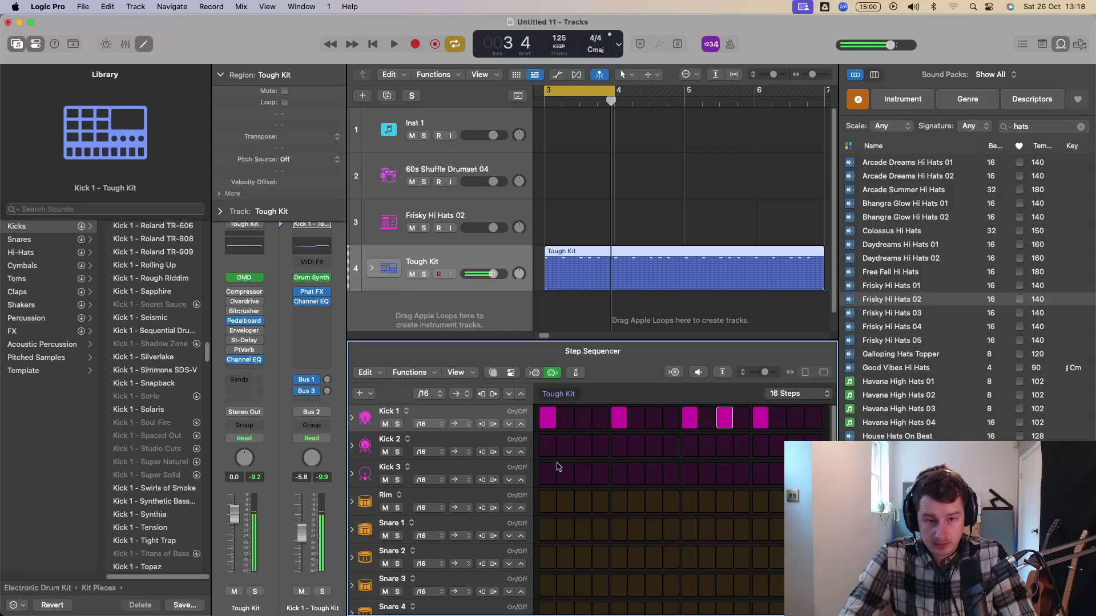
Step: Add a rim hit on step 5 and hi-hats on steps 1, 3, 5, 7, 9, 11, 13
left_click(619, 502)
scroll(746, 508, "down", 6)
left_click(548, 517)
left_click(583, 517)
left_click(619, 517)
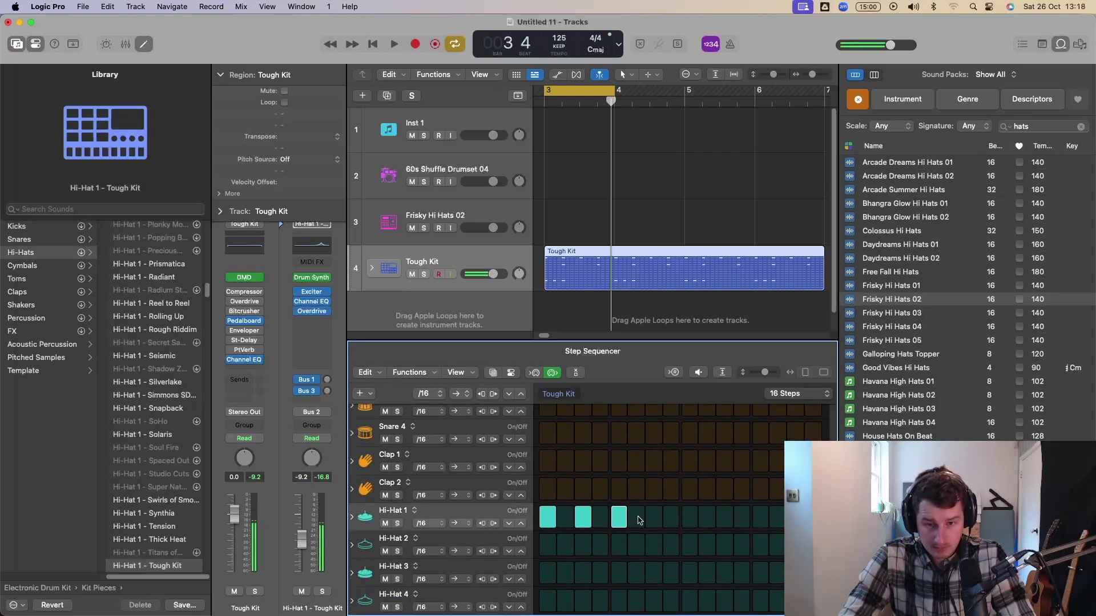
left_click(653, 518)
left_click(690, 517)
left_click(724, 517)
left_click(760, 517)
key("Down")
key("Down")
key("Down")
key("Down")
left_click(598, 209)
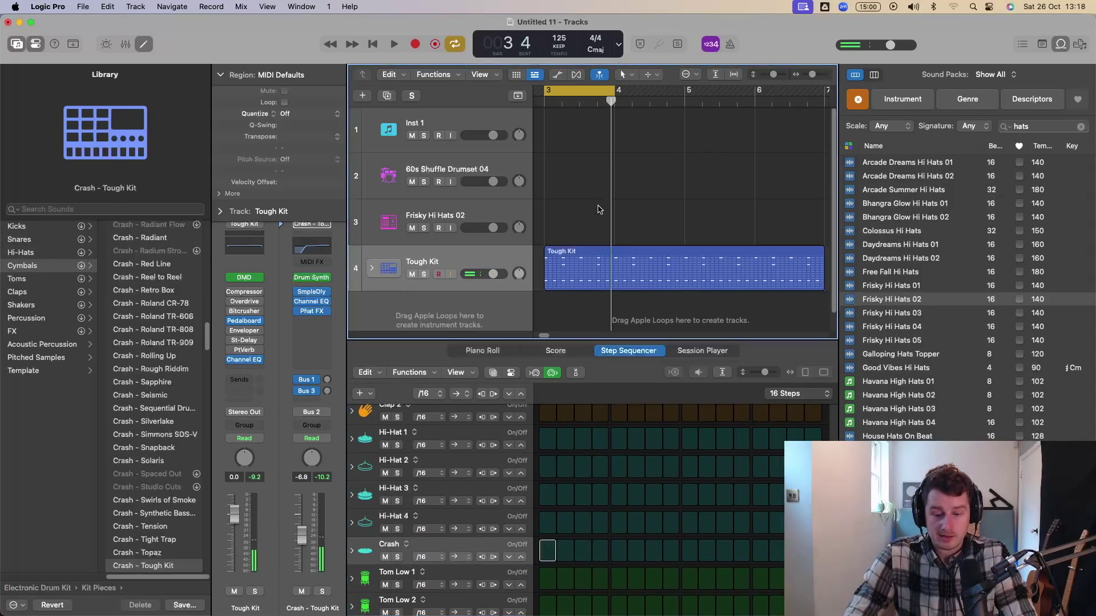
Step: Hide the step editor and loop browser, then convert the Tough Kit pattern into a MIDI region
key("e")
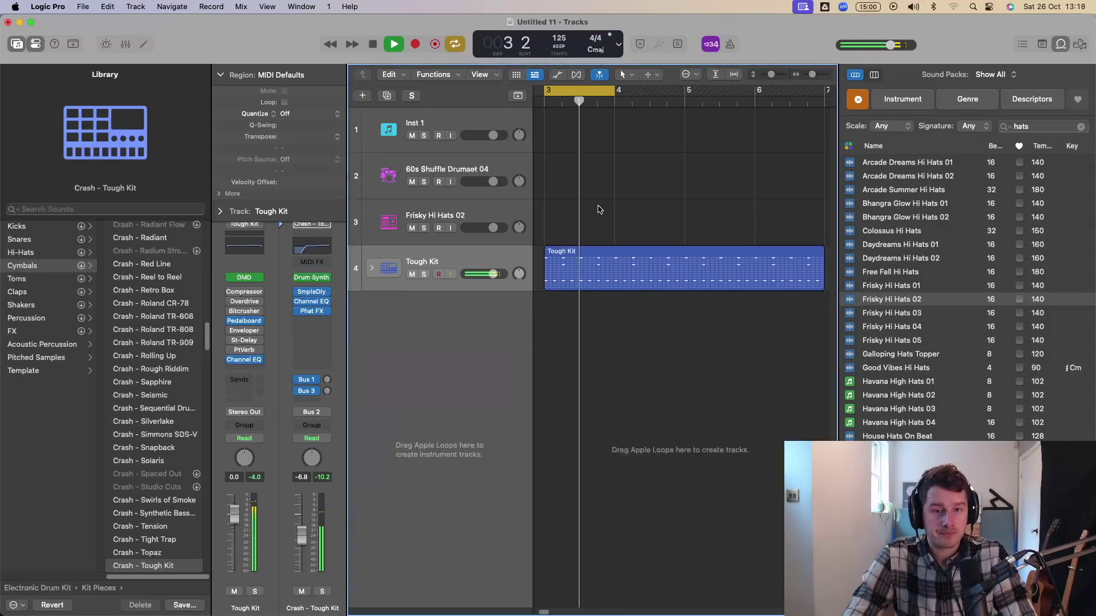
key("o")
left_click(612, 242, "ctrl+alt")
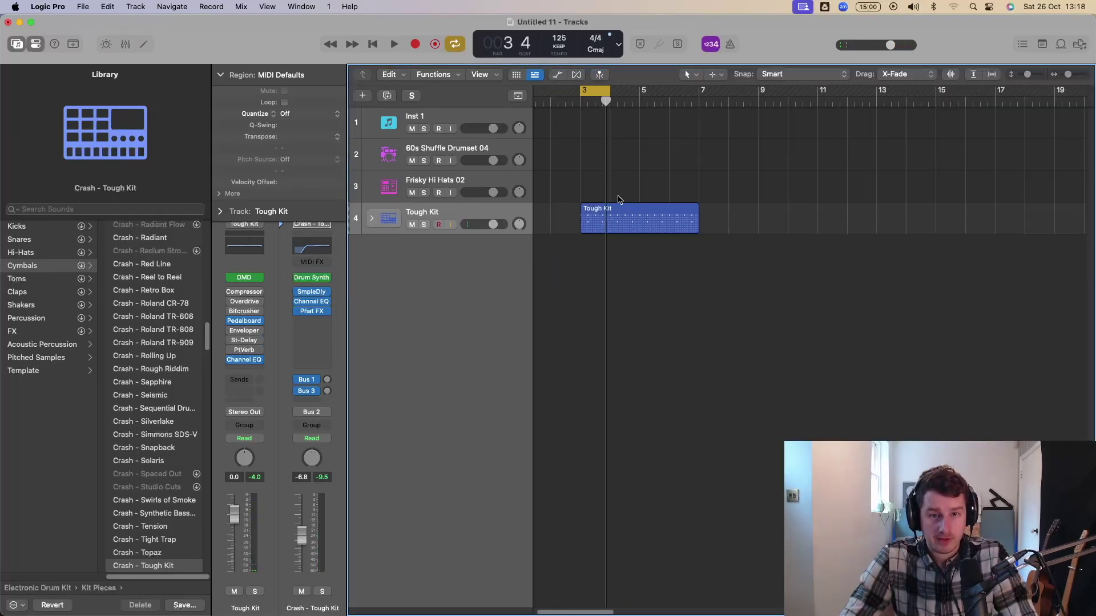
right_click(609, 211)
left_click(637, 229)
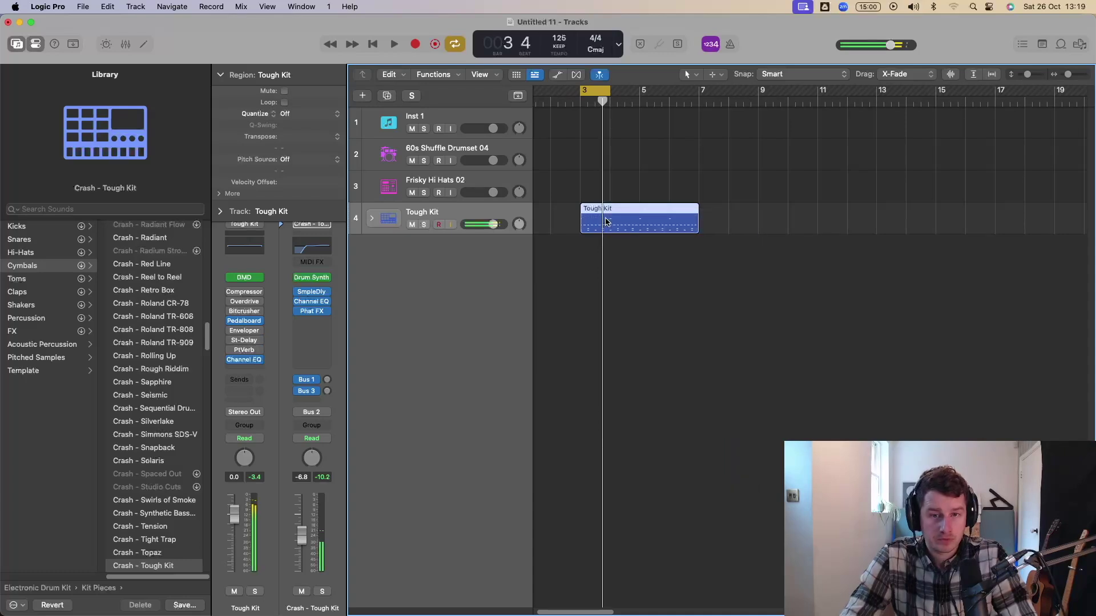
Step: Show the region's notes in the piano roll, zoomed to bars 3–7
key("e")
left_click_drag(573, 462, 782, 568)
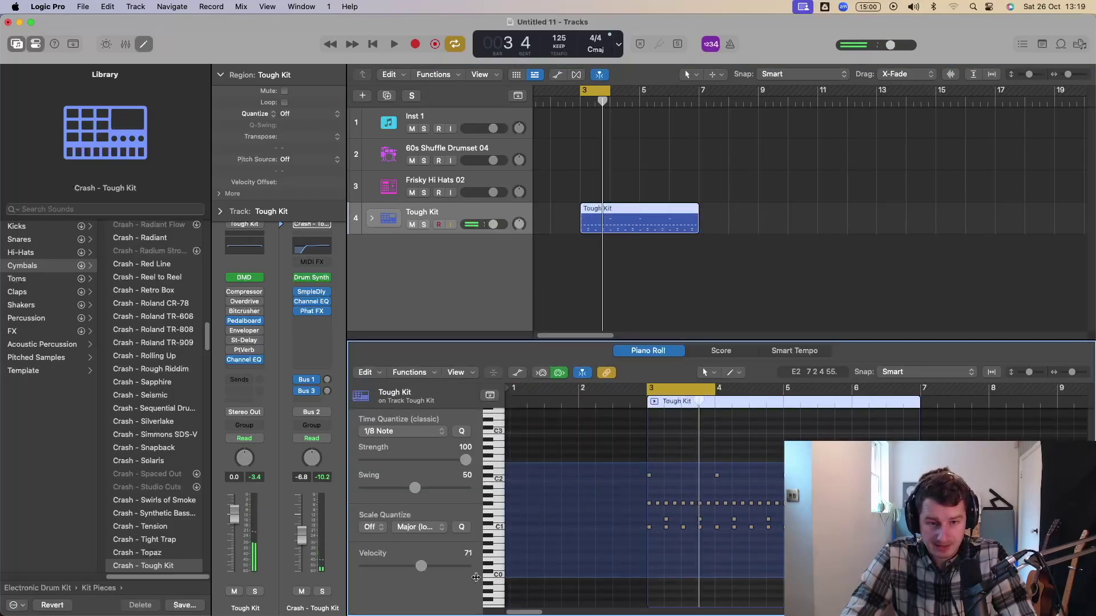
left_click_drag(671, 429, 1004, 551)
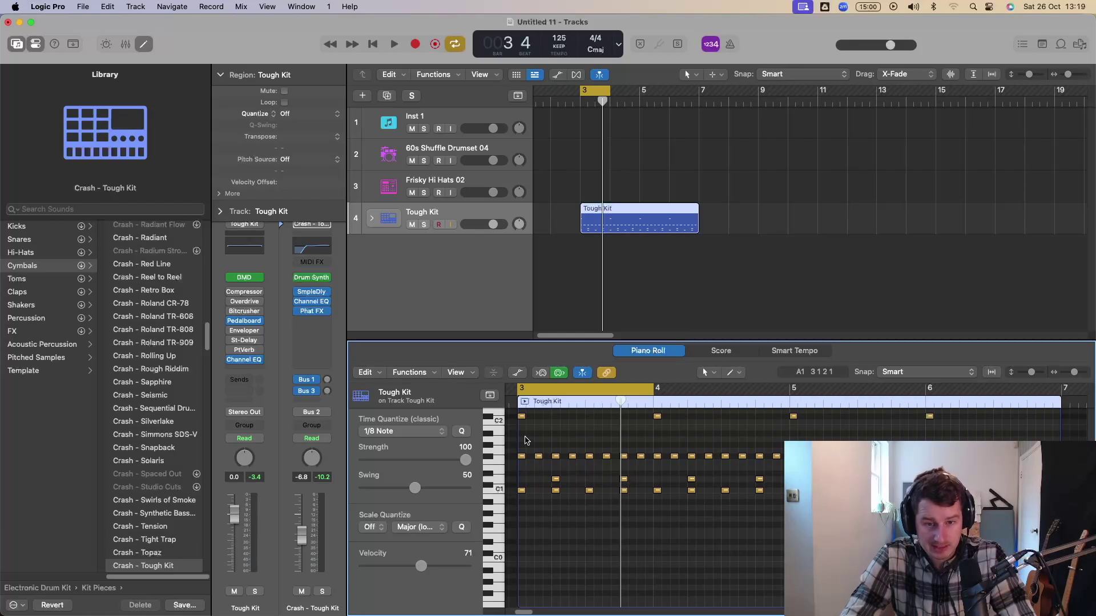
key("e")
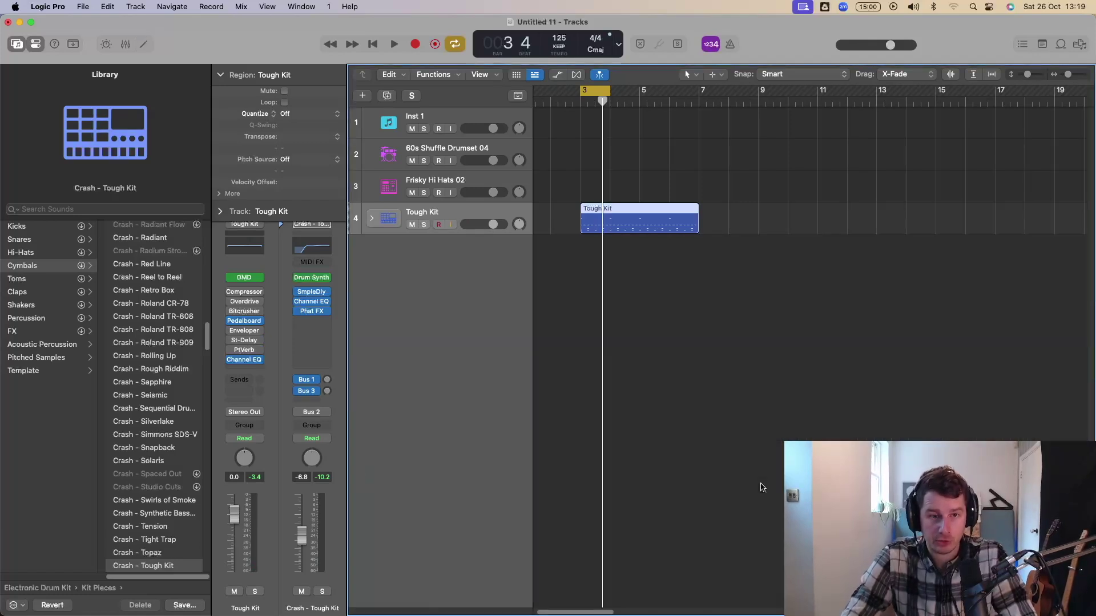
Step: Raise one hi-hat note's velocity to 90 and hide the sound library
left_click(569, 224)
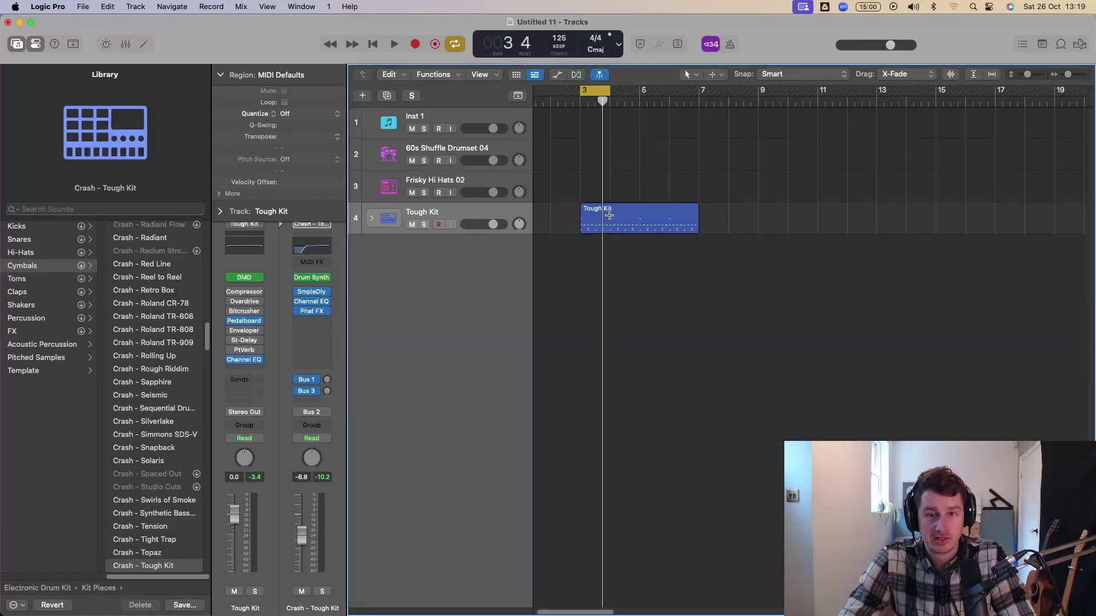
double_click(609, 215)
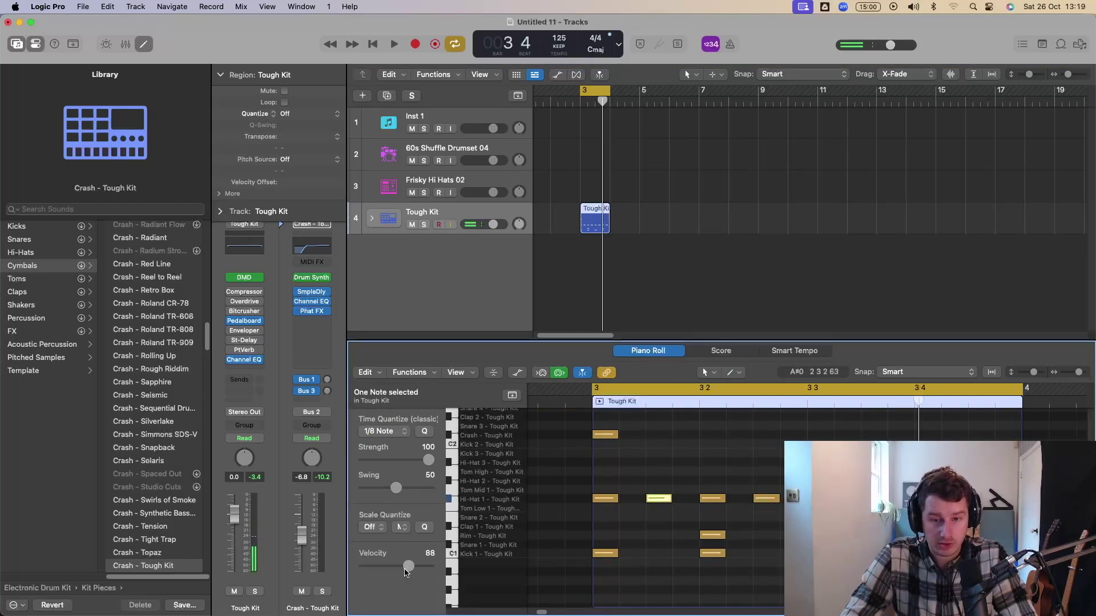
left_click_drag(406, 573, 409, 571)
left_click(690, 246)
left_click(596, 218)
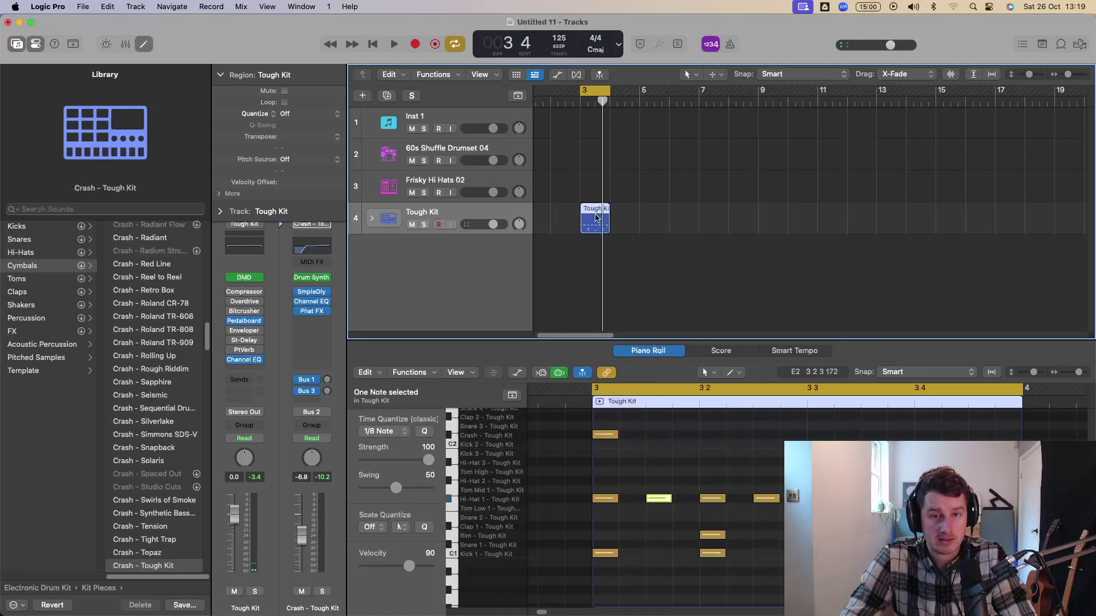
key("y")
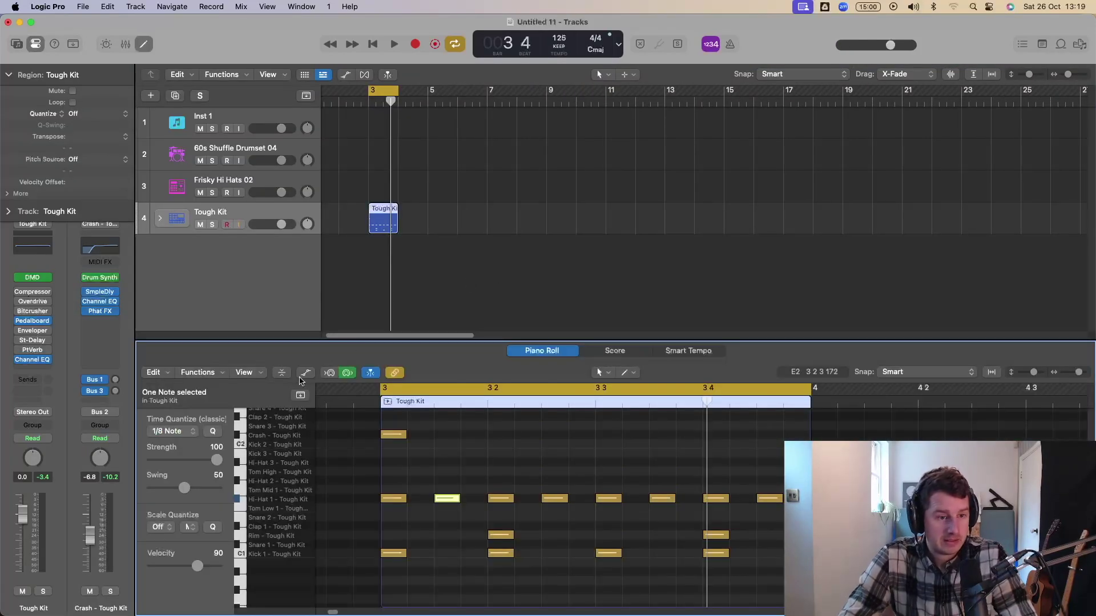
Step: Load the Humanize MIDI Transform preset and select all 15 Tough Kit drum notes
left_click(200, 373)
mouse_move(241, 497)
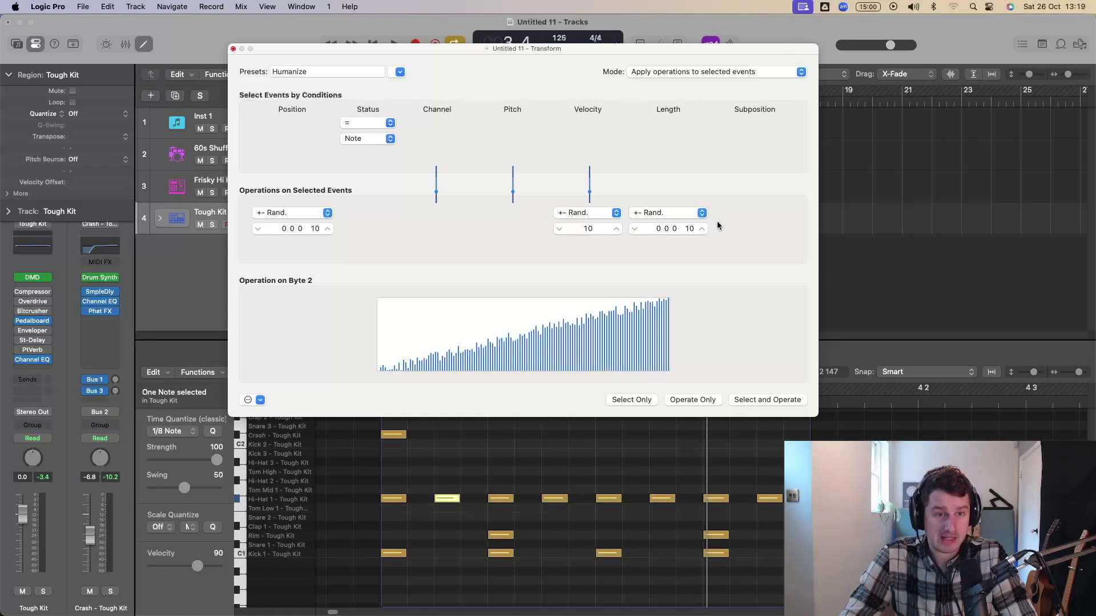
left_click_drag(613, 53, 613, 35)
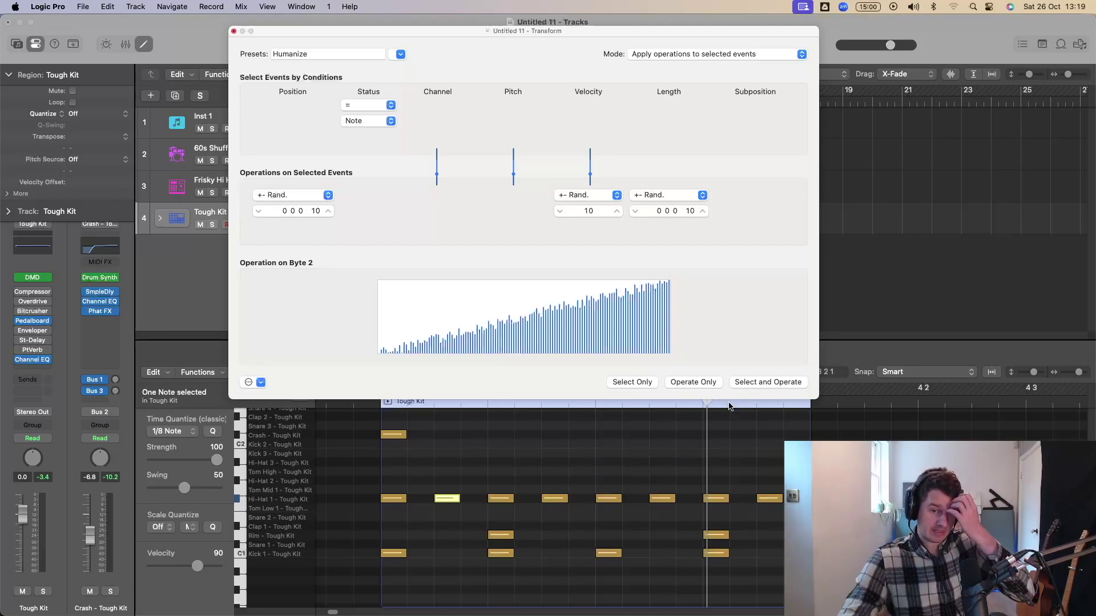
left_click_drag(392, 423, 783, 562)
Step: Humanize the selected notes, then the eight Hi-Hat 1 notes, and play the beat
left_click(698, 384)
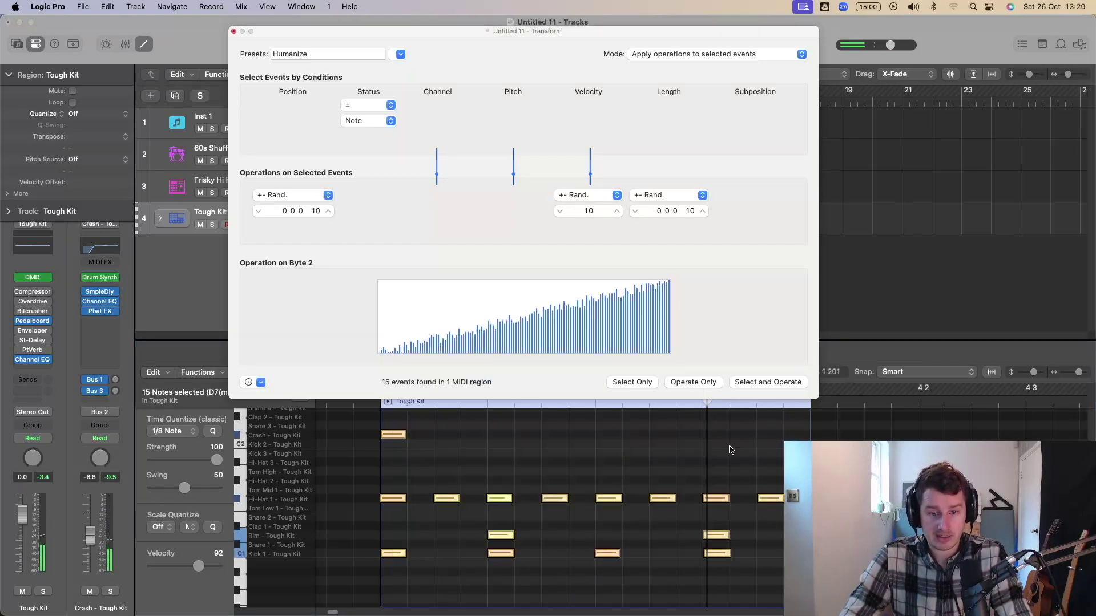
left_click_drag(786, 476, 380, 522)
left_click(694, 383)
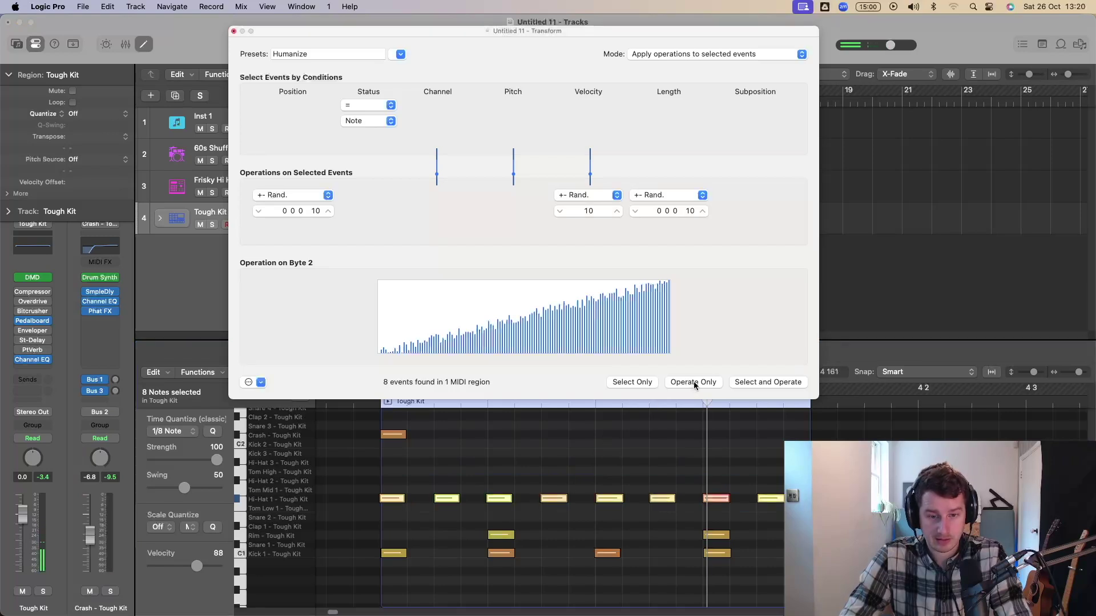
left_click(594, 468)
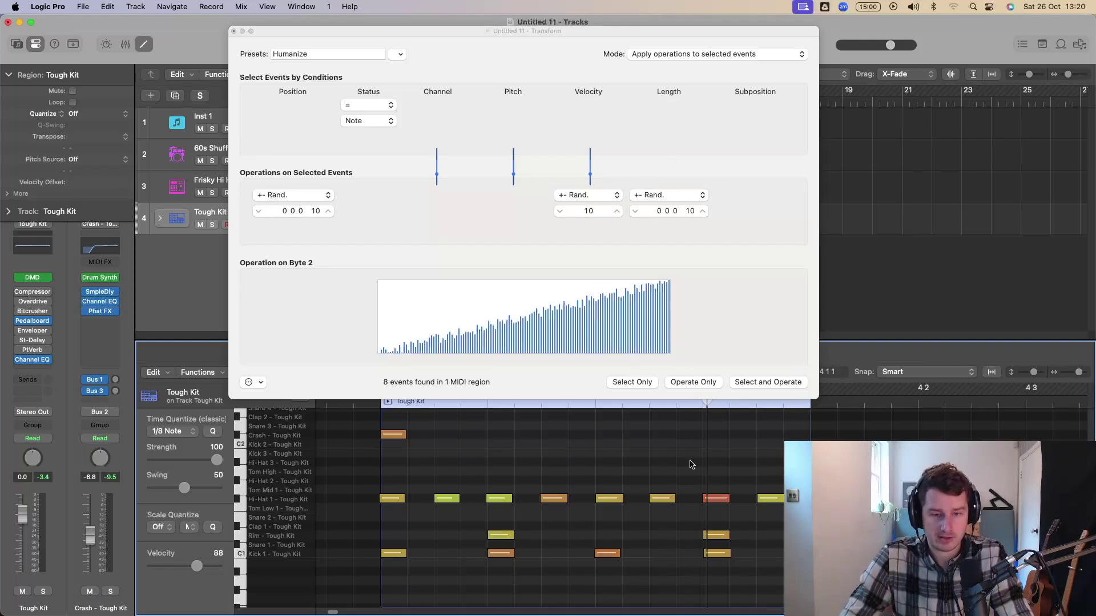
key("space")
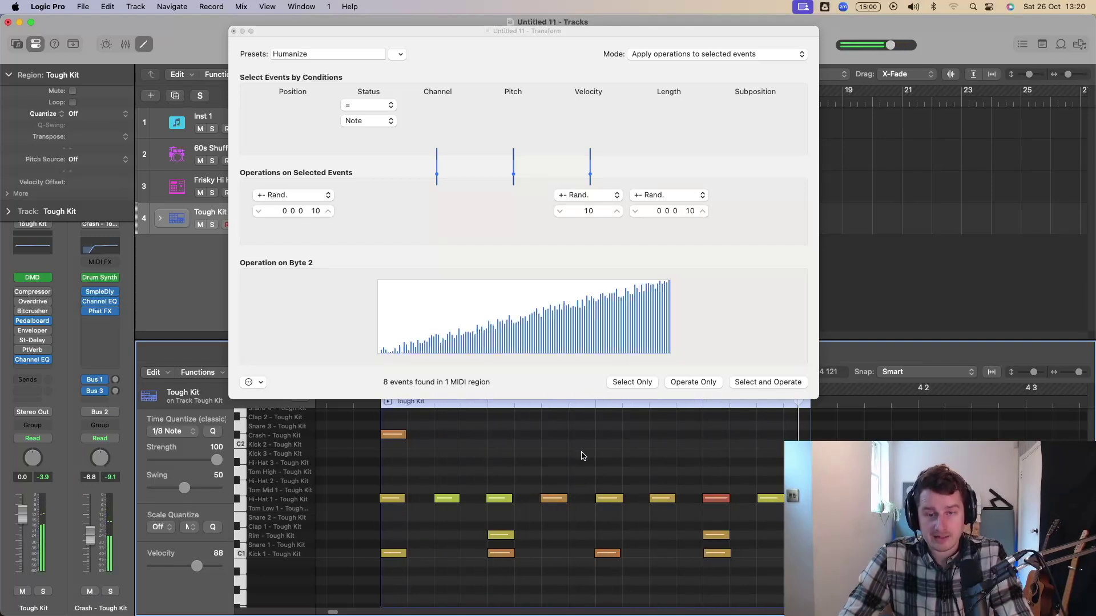
Step: Select all 15 notes and apply Humanize seven more times to vary timing and velocity
key("cmd+a")
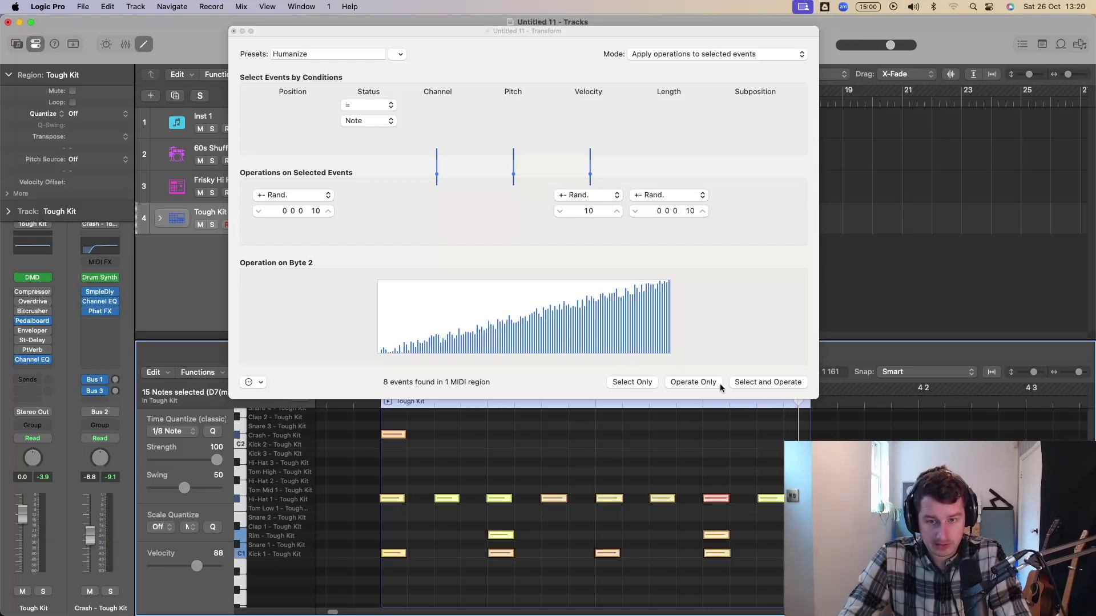
left_click(695, 382)
left_click(695, 383)
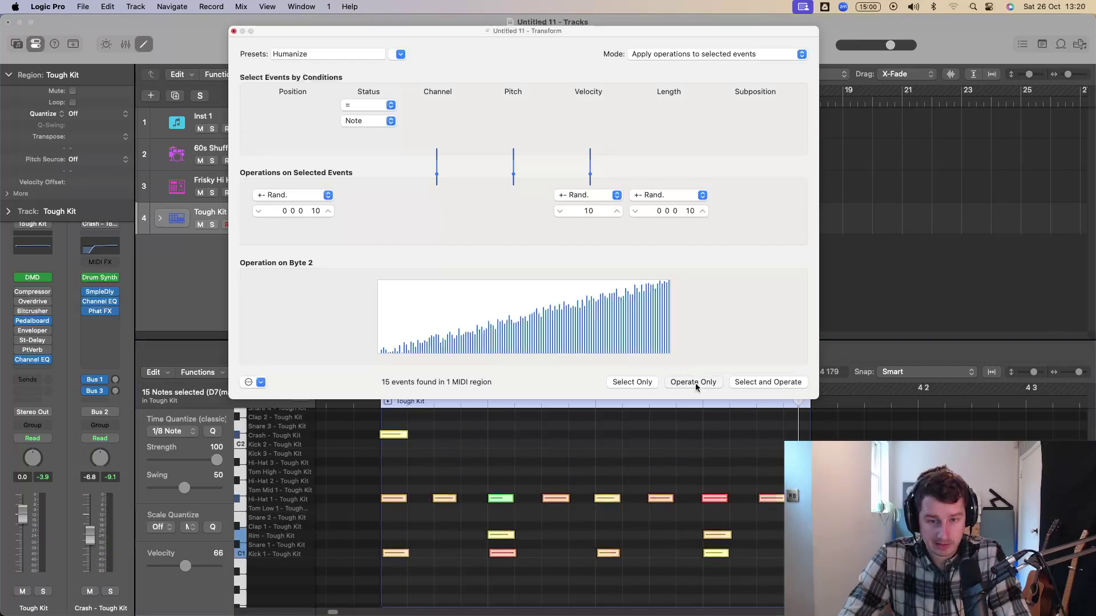
left_click(695, 382)
left_click(695, 383)
left_click(696, 382)
left_click(695, 383)
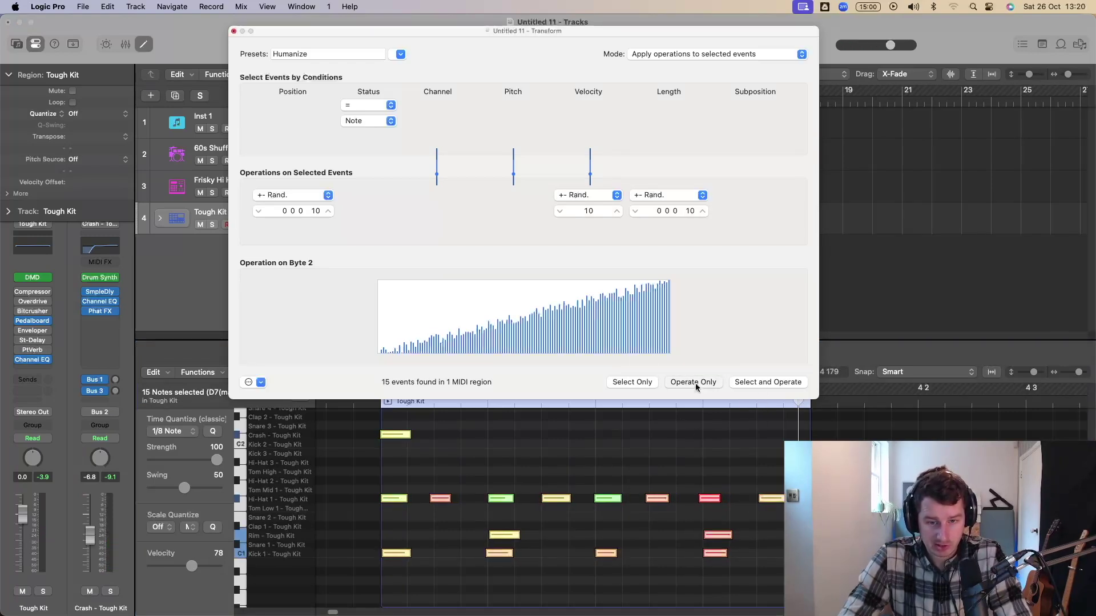
left_click(696, 382)
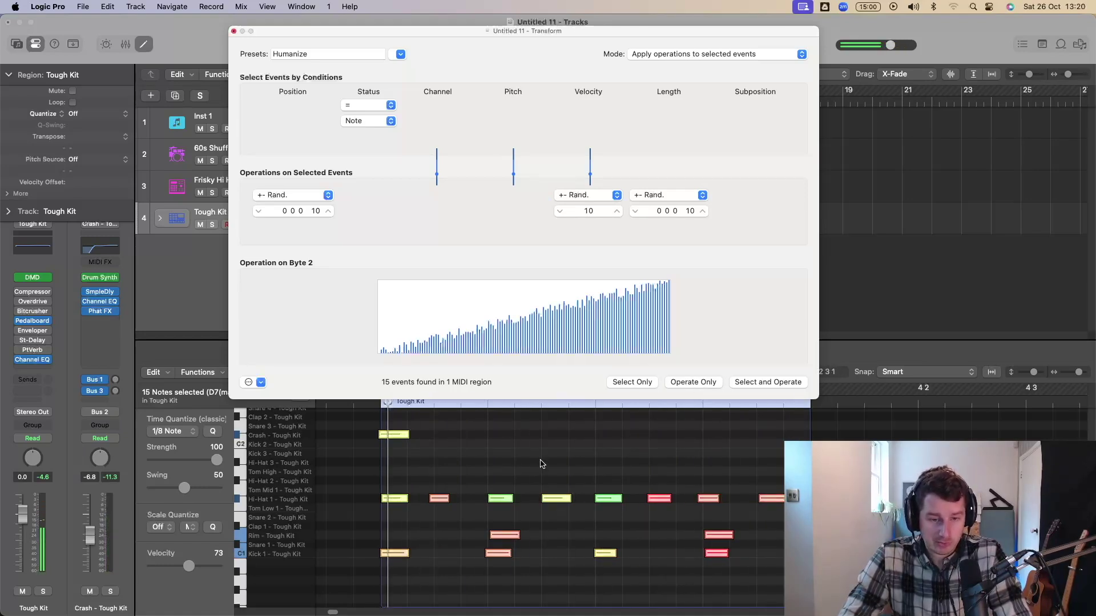
left_click(24, 268)
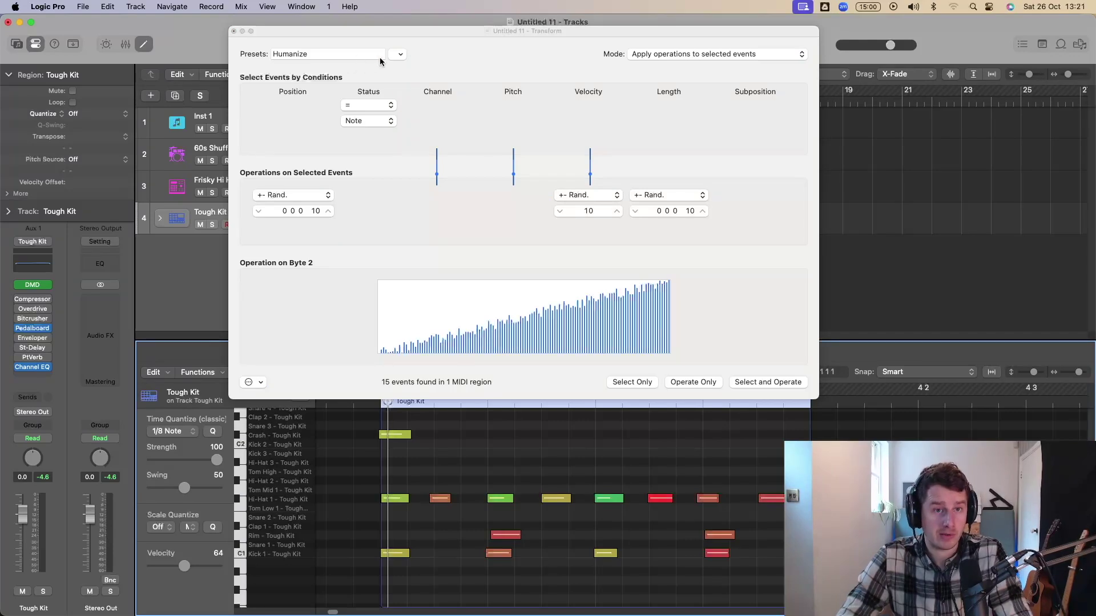
left_click(380, 55)
left_click(399, 54)
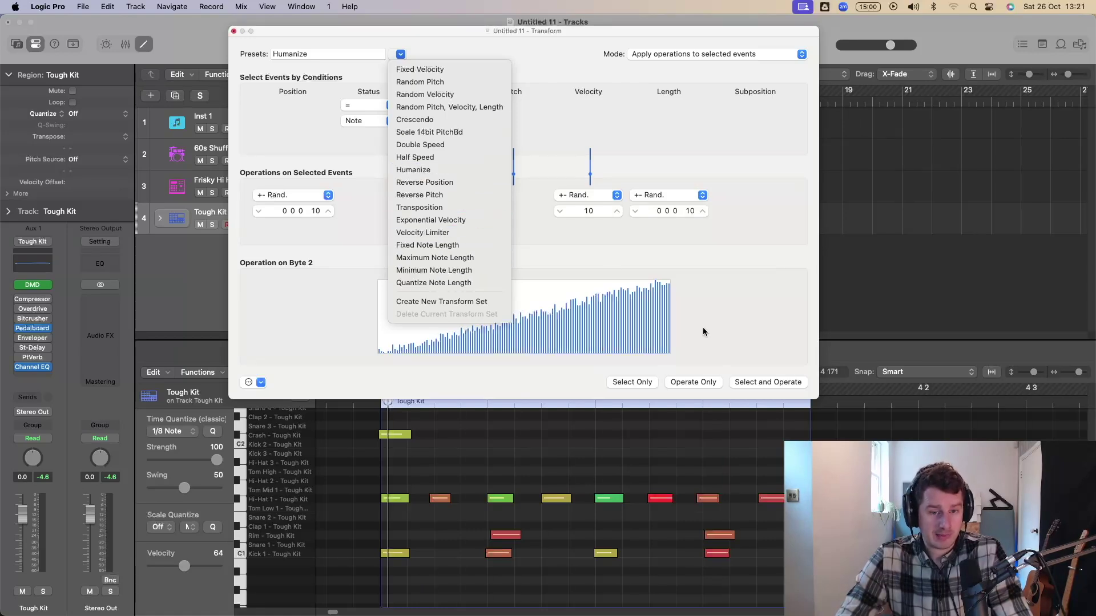
left_click(559, 473)
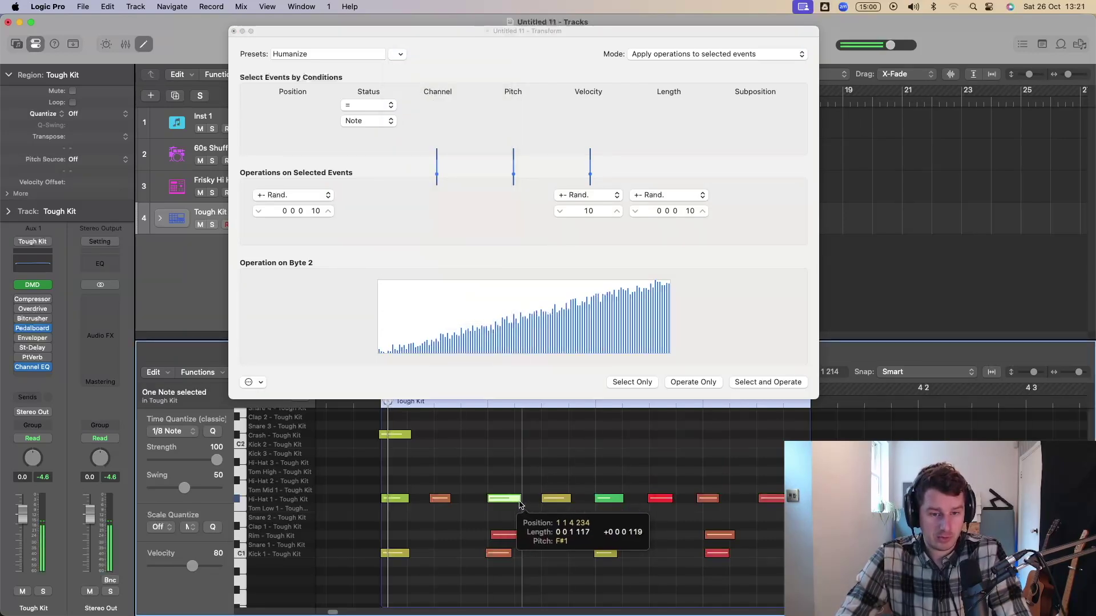